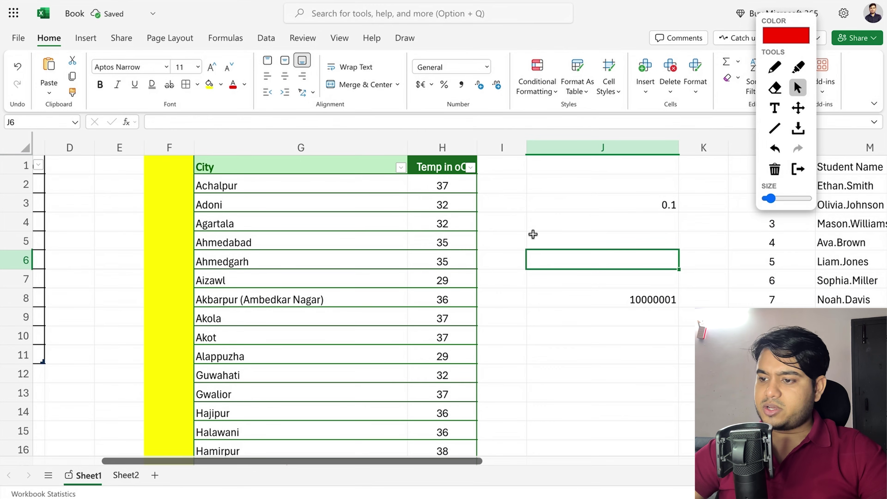
# Step: Insert a blank table row above row 4 in the Actor Name table
pyautogui.hscroll(5, 533, 234)
pyautogui.hscroll(-10, 533, 234)
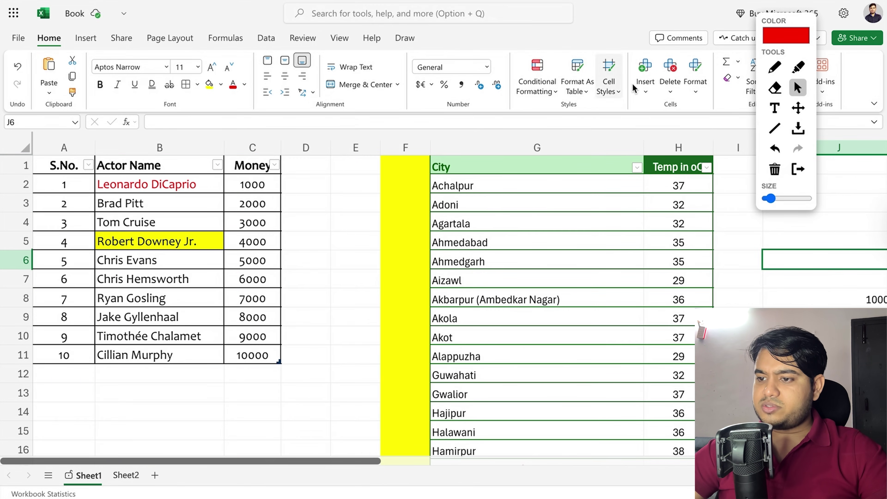
pyautogui.click(646, 92)
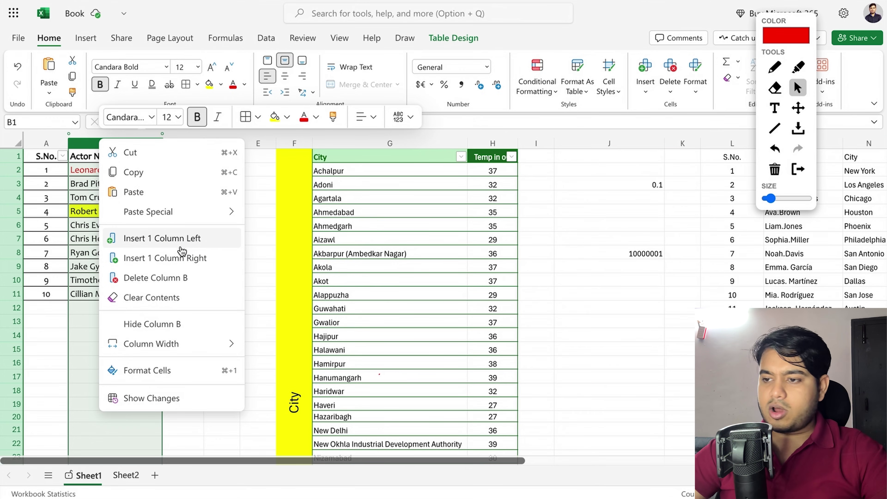
pyautogui.click(646, 86)
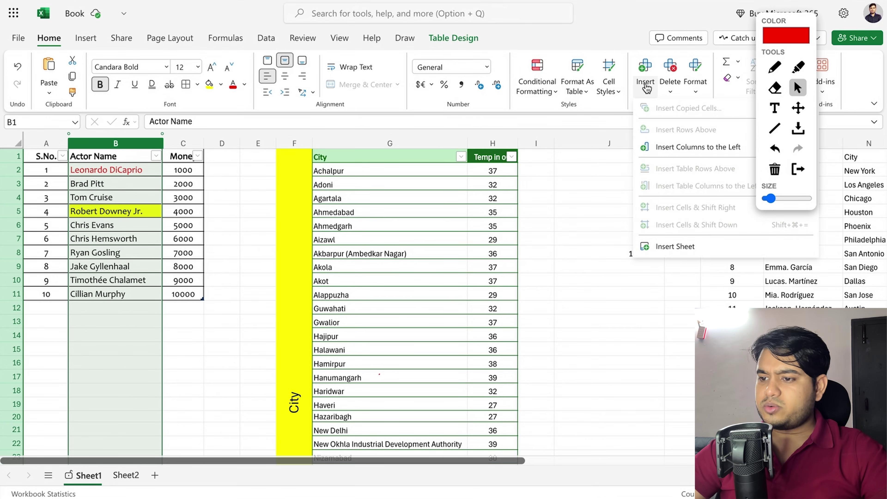
pyautogui.click(34, 191)
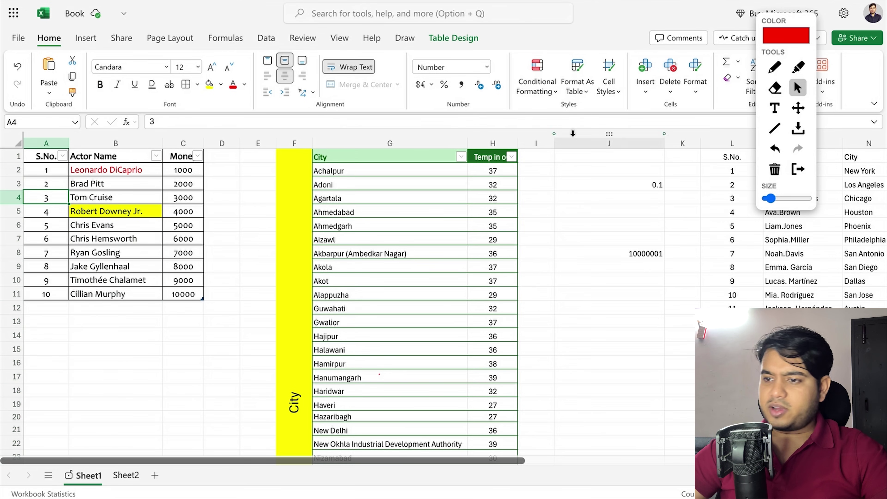
pyautogui.click(648, 90)
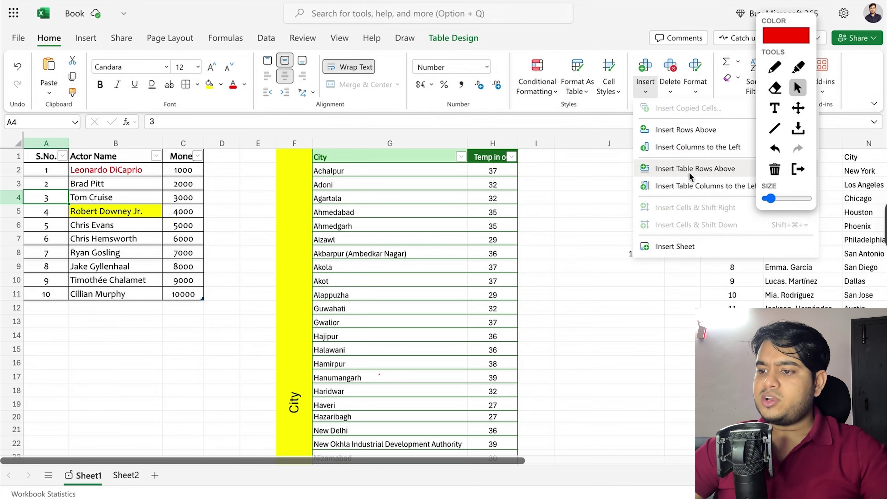
pyautogui.click(719, 174)
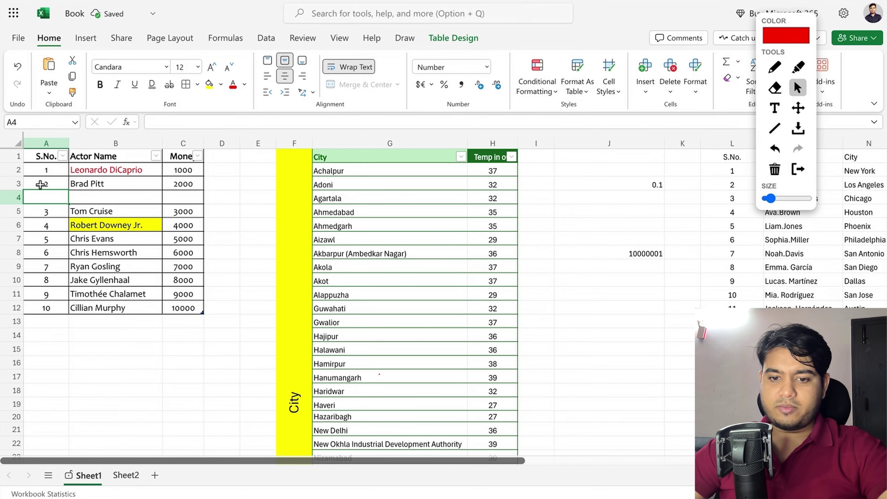
# Step: Remove the blank row 4 from the Actor Name table
pyautogui.click(9, 198)
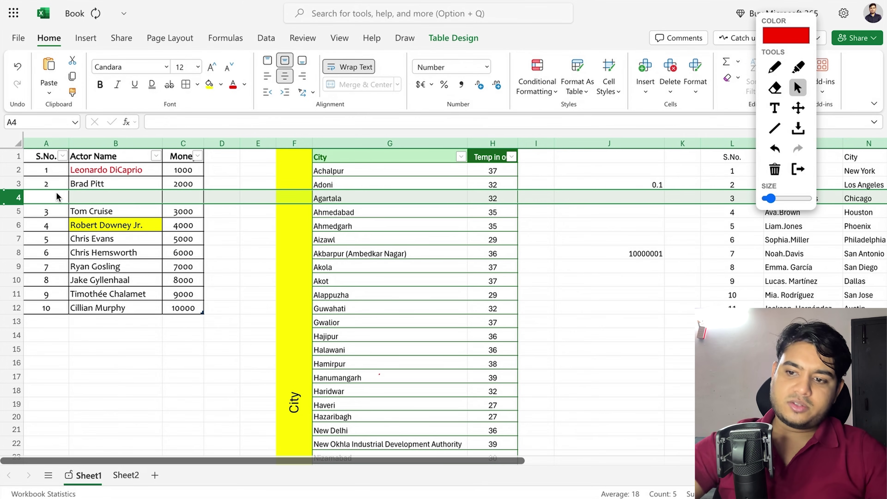
pyautogui.hotkey('ctrl', '-')
pyautogui.click(222, 443)
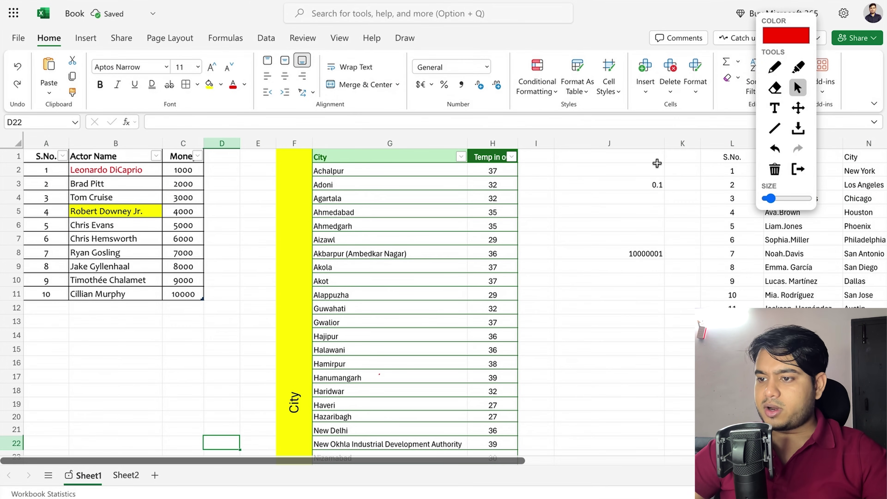
# Step: Delete the whole of column J, which holds the values 0.1 and 10000001
pyautogui.click(671, 90)
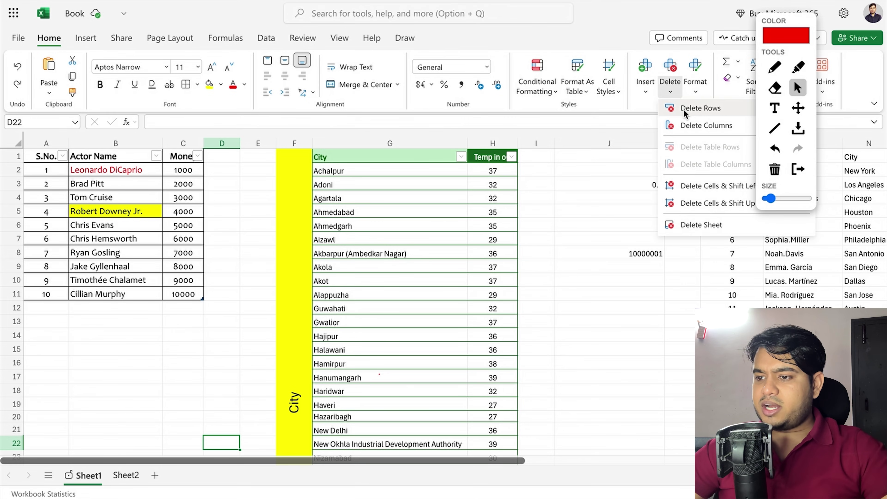
pyautogui.click(572, 136)
pyautogui.click(606, 140)
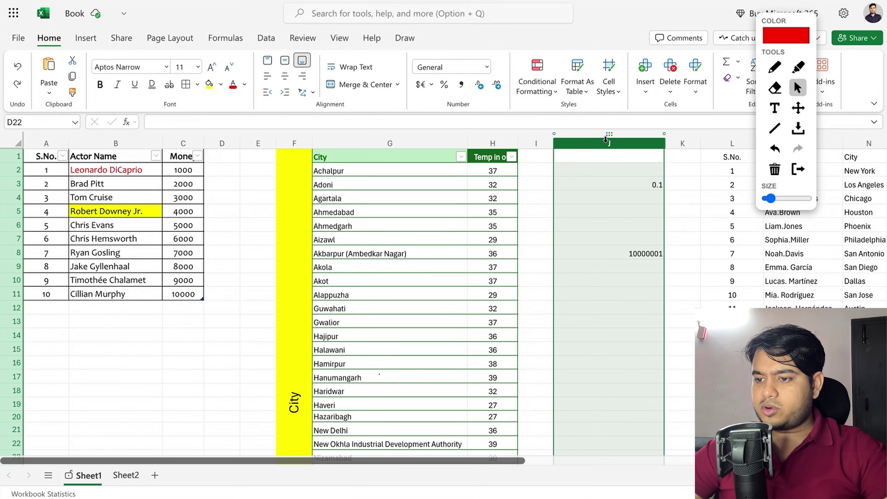
pyautogui.click(669, 91)
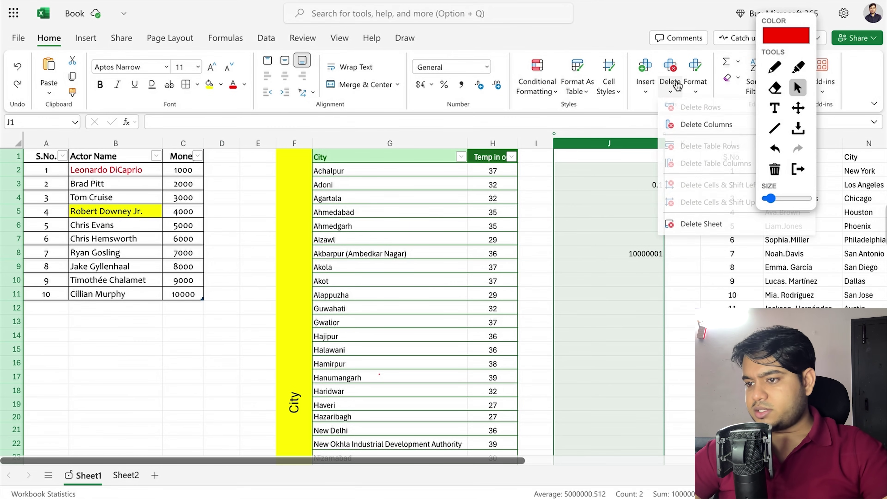
pyautogui.click(702, 126)
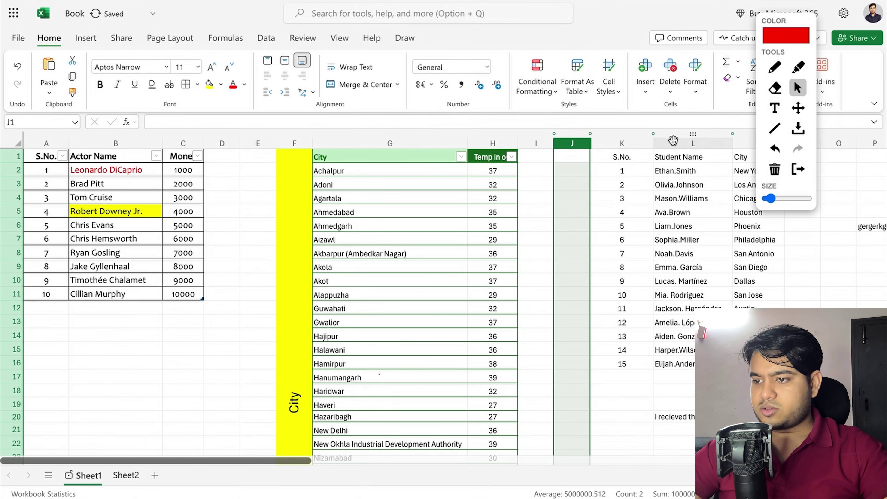
pyautogui.click(628, 171)
# Step: Clear the repeated header text in cell H30 of the Temp in oC column
pyautogui.click(700, 91)
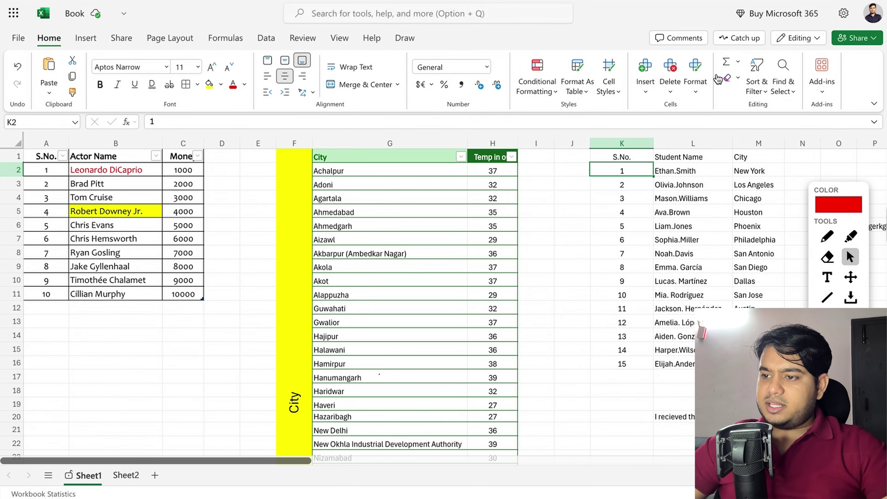
pyautogui.click(739, 62)
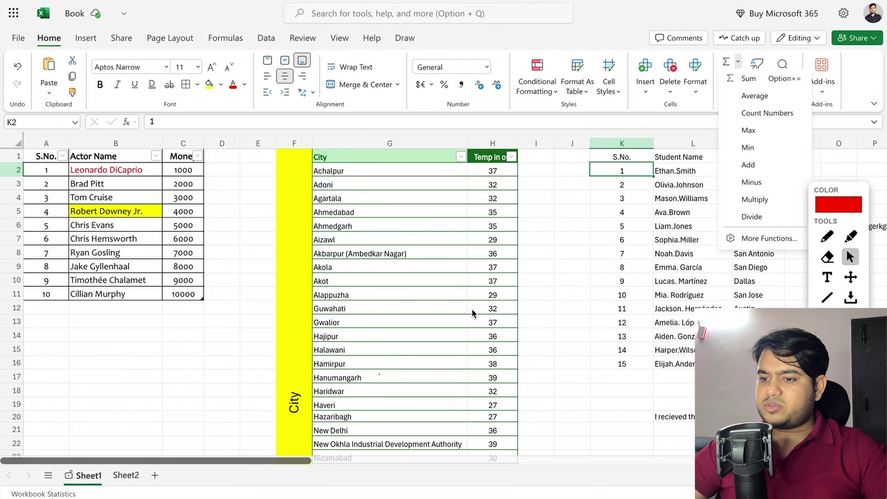
pyautogui.scroll(-15, 471, 310)
pyautogui.scroll(8, 472, 308)
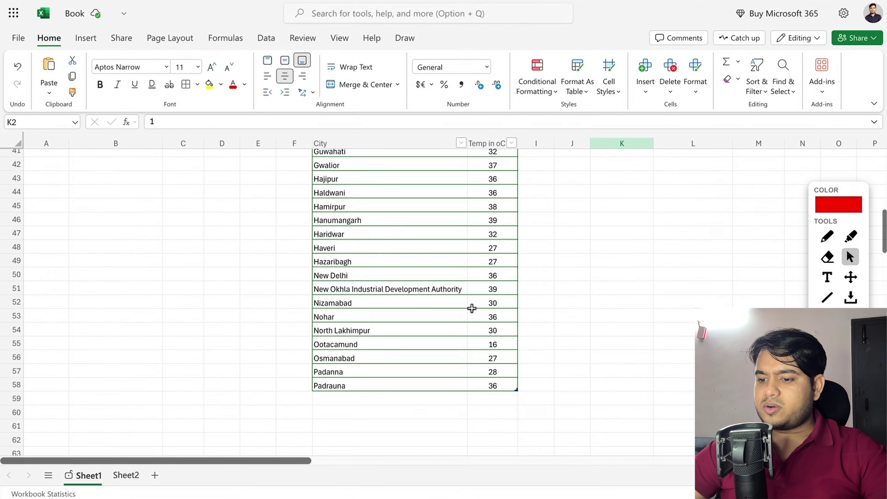
pyautogui.scroll(-3, 489, 301)
pyautogui.click(506, 293)
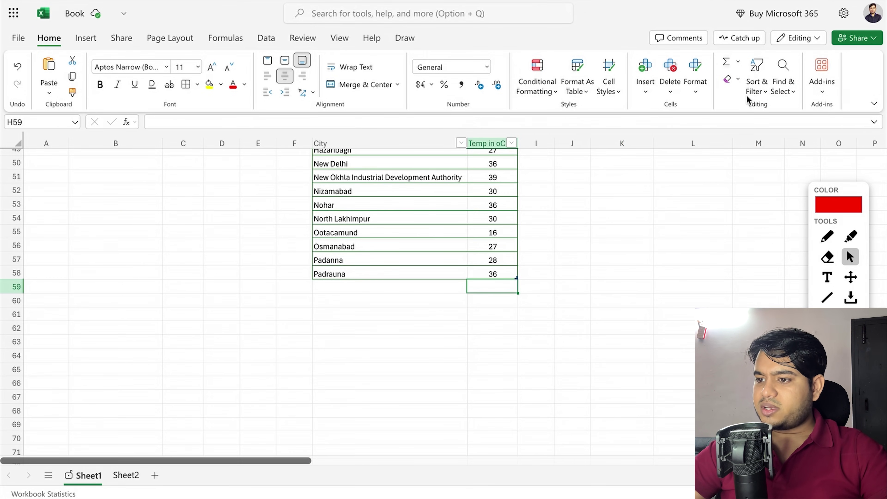
pyautogui.click(493, 274)
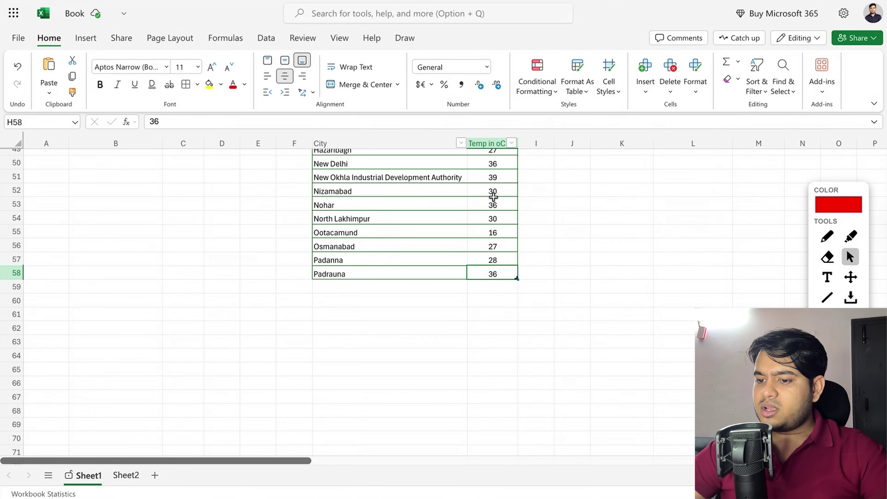
pyautogui.hotkey('ctrl', 'shift', 'Up')
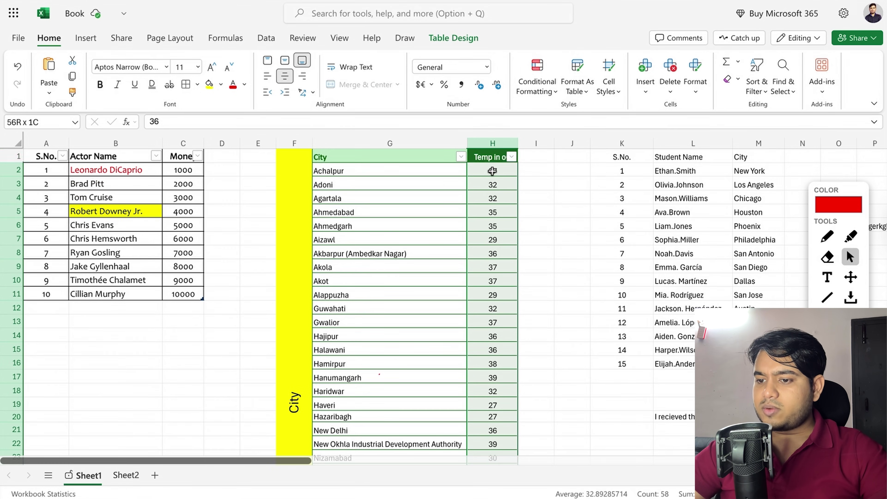
pyautogui.scroll(-7, 492, 170)
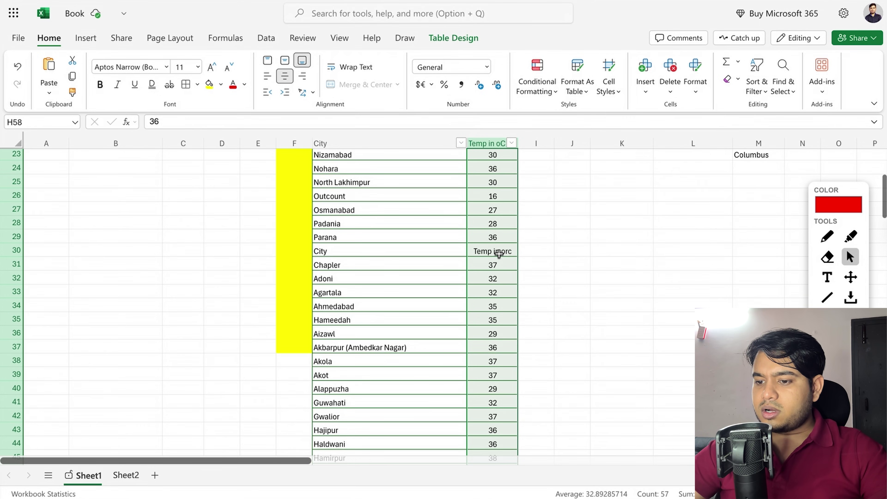
pyautogui.click(498, 254)
pyautogui.click(505, 211)
# Step: Total the temperature values in H2:H58 with the AutoSum Sum function and check the formula in H59
pyautogui.scroll(7, 505, 212)
pyautogui.moveTo(500, 182); pyautogui.dragTo(500, 236)
pyautogui.click(496, 152)
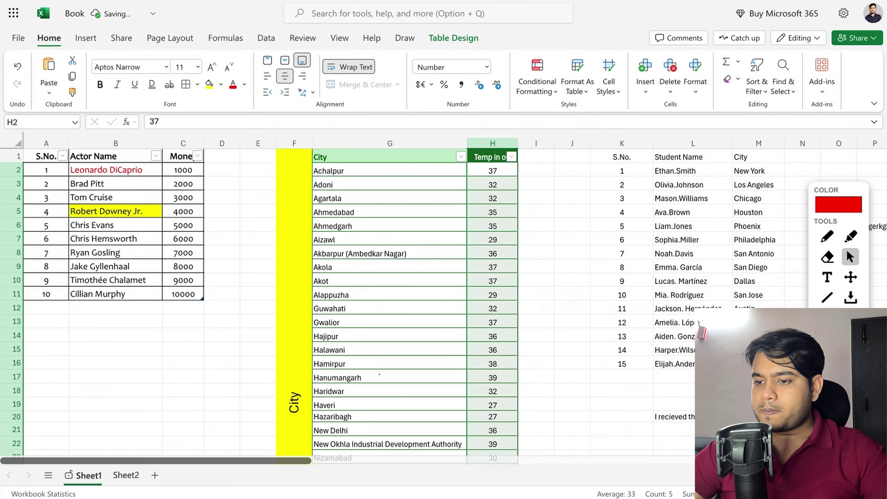
pyautogui.scroll(-6, 496, 152)
pyautogui.scroll(-10, 512, 246)
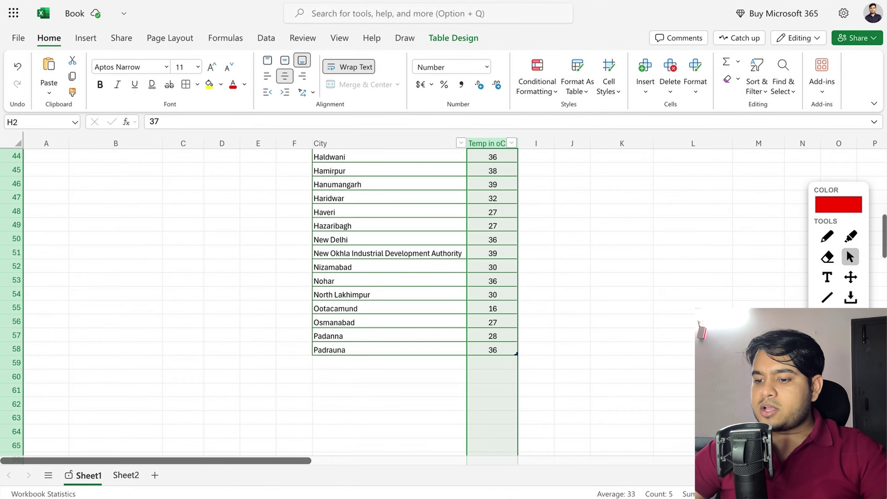
pyautogui.scroll(16, 512, 245)
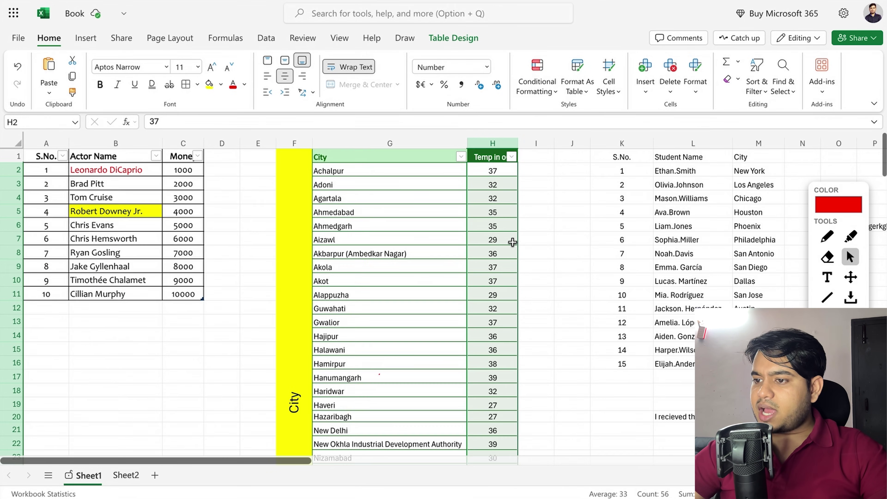
pyautogui.click(738, 62)
pyautogui.click(749, 79)
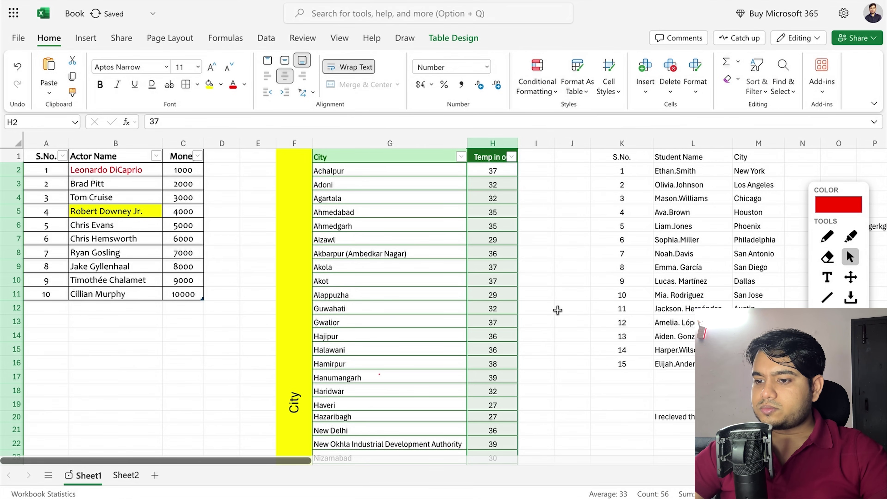
pyautogui.scroll(-9, 558, 305)
pyautogui.scroll(-7, 557, 304)
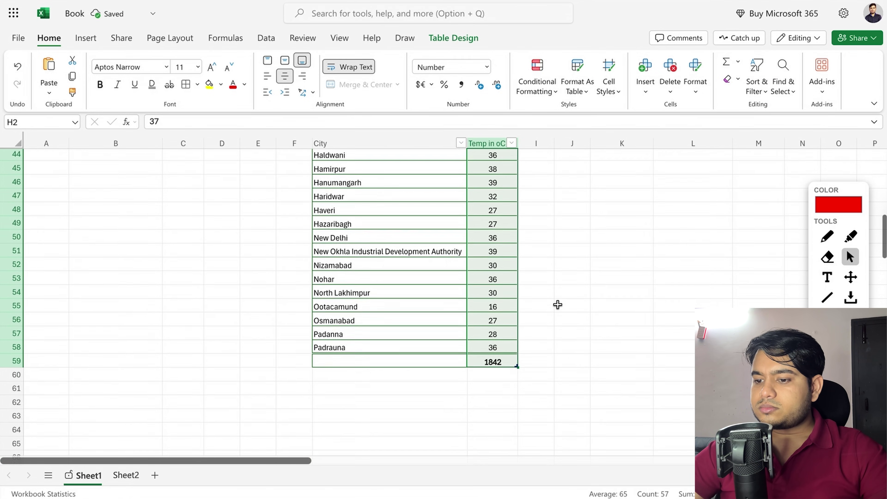
pyautogui.click(496, 289)
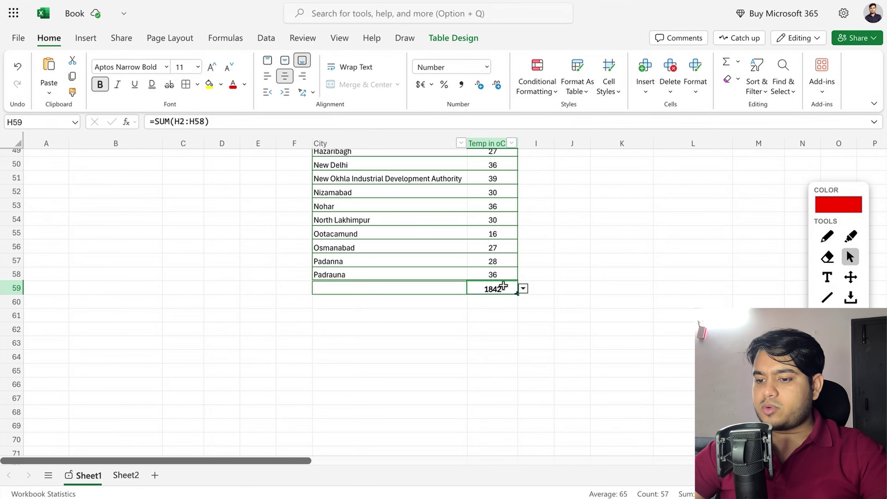
pyautogui.moveTo(501, 271); pyautogui.dragTo(501, 145)
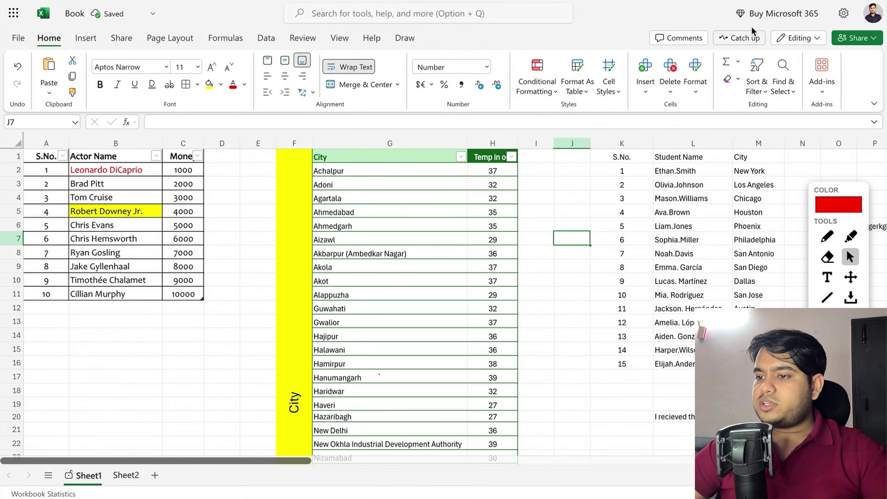
pyautogui.click(738, 62)
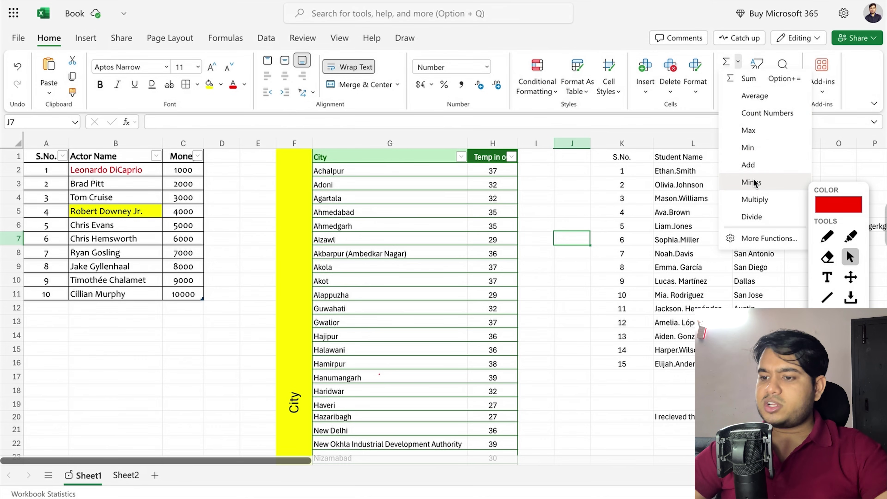
pyautogui.click(589, 258)
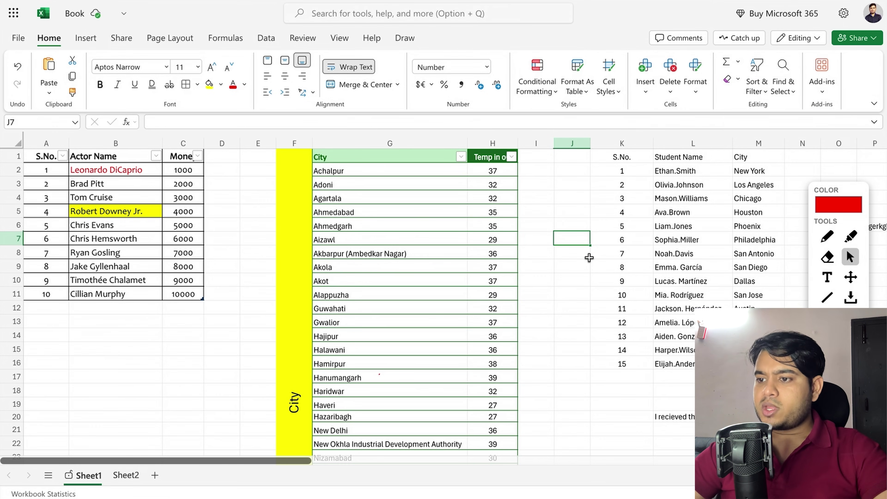
pyautogui.click(561, 189)
pyautogui.hscroll(3, 540, 192)
pyautogui.hscroll(-3, 541, 192)
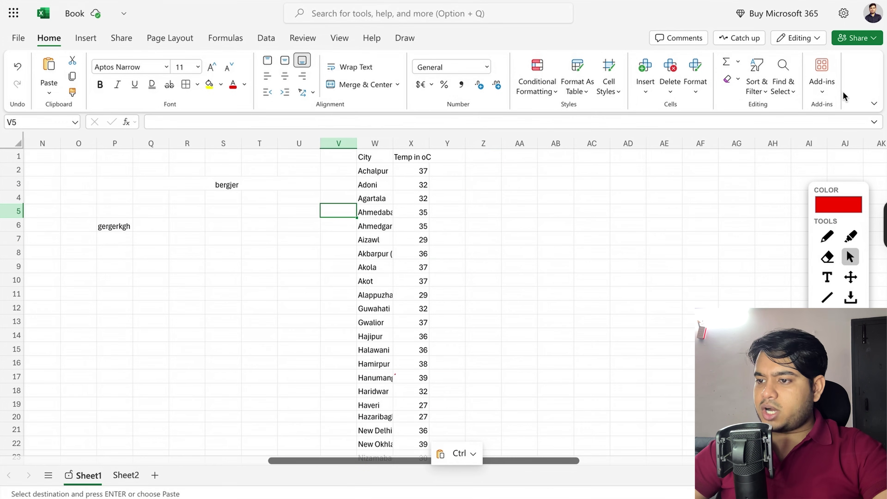
# Step: Add a filter to the City and Temp in oC data in columns W and X
pyautogui.click(756, 85)
pyautogui.click(598, 203)
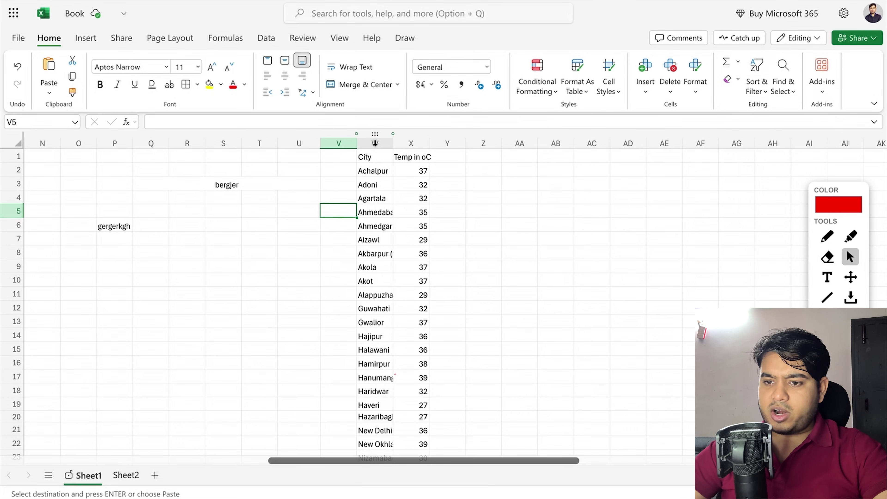
pyautogui.moveTo(374, 143); pyautogui.dragTo(412, 143)
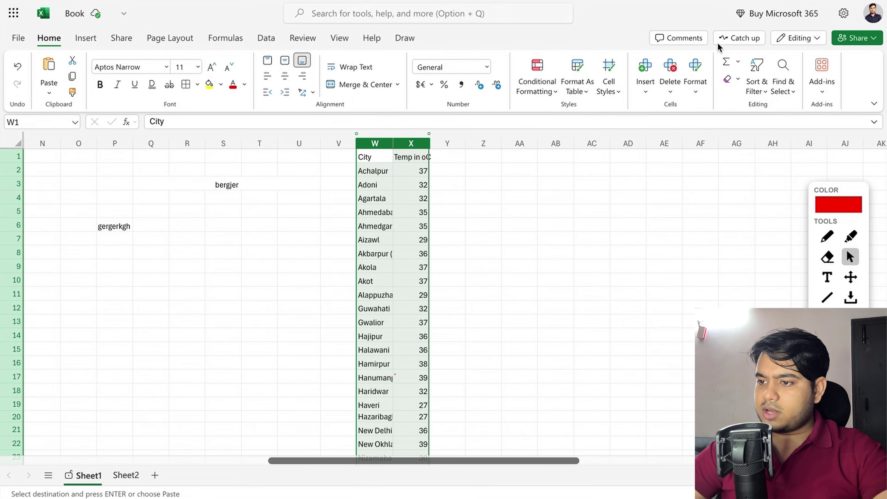
pyautogui.click(759, 68)
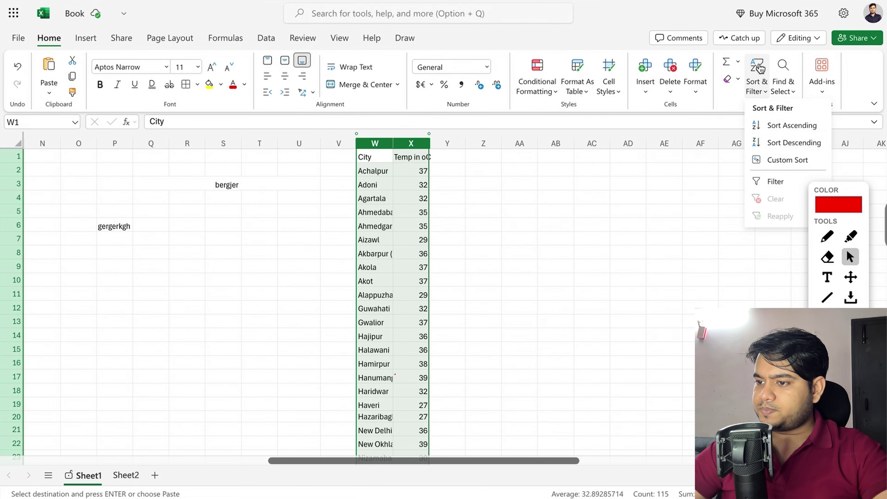
pyautogui.click(781, 184)
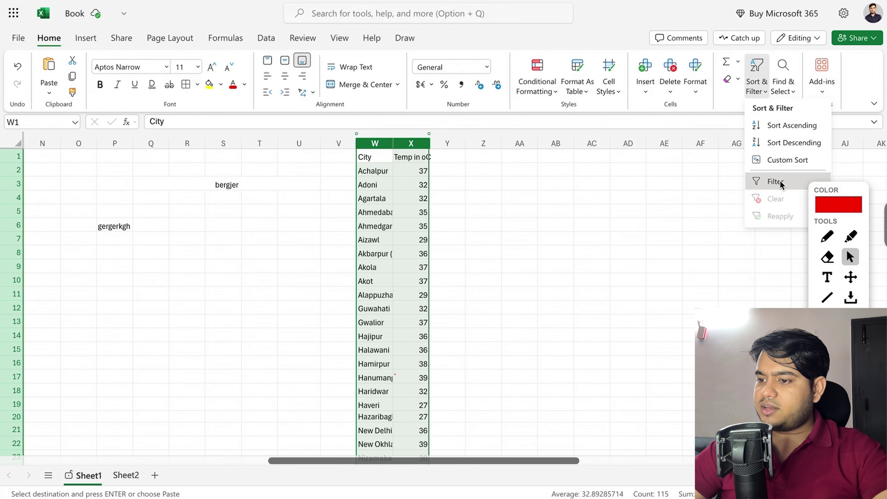
pyautogui.click(559, 182)
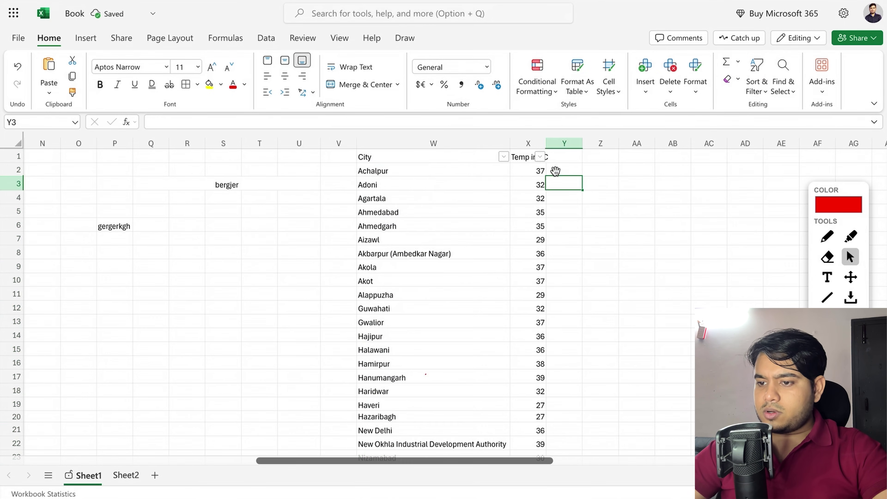
# Step: Filter the Temp in oC column beside the City list in columns W and X to show only 36
pyautogui.click(539, 156)
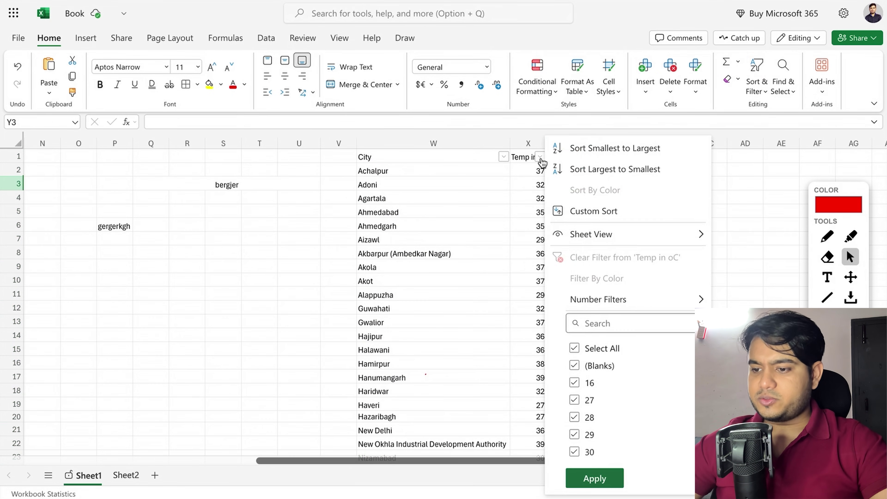
pyautogui.scroll(-3, 627, 404)
pyautogui.scroll(3, 627, 406)
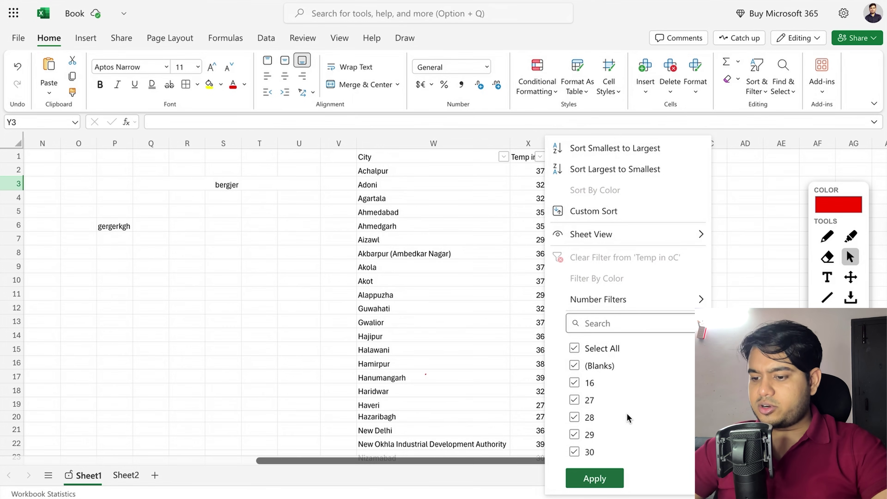
pyautogui.scroll(-3, 603, 402)
pyautogui.scroll(3, 603, 402)
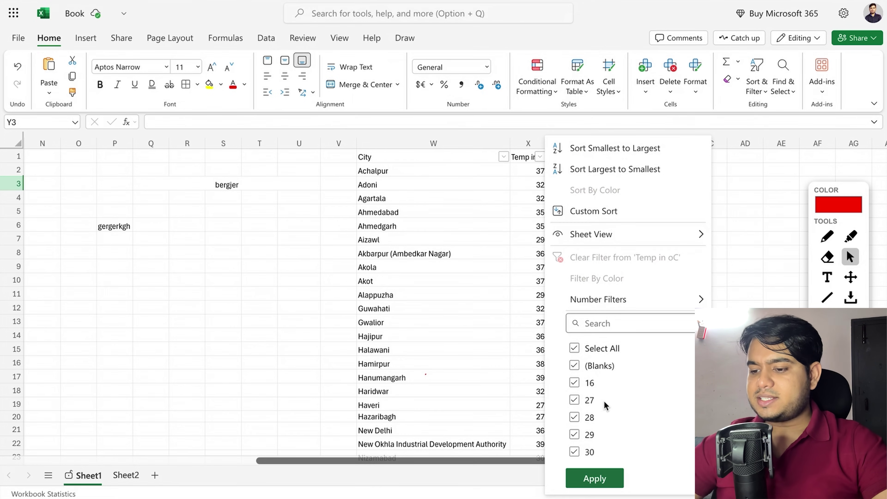
pyautogui.click(574, 347)
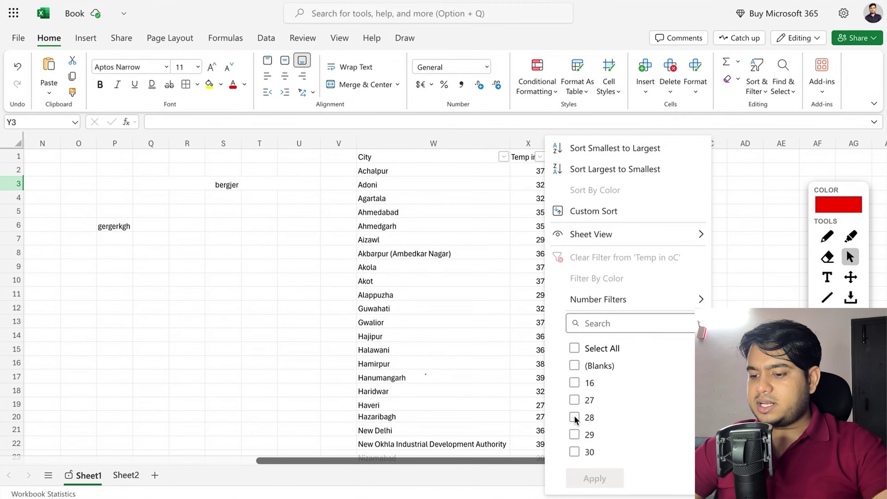
pyautogui.scroll(-3, 576, 421)
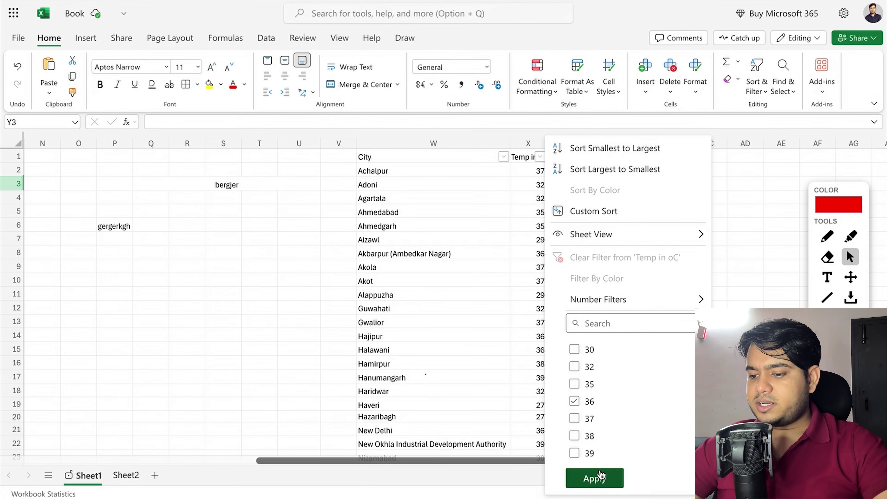
pyautogui.click(594, 478)
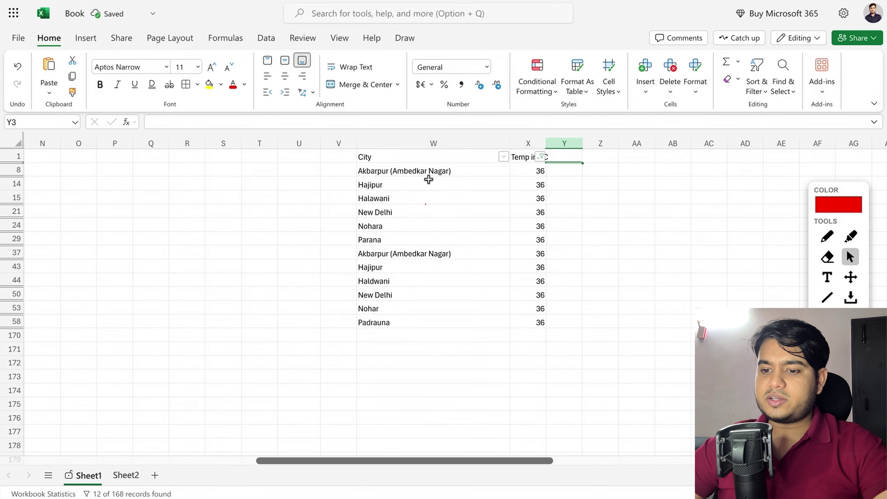
pyautogui.moveTo(429, 179); pyautogui.dragTo(446, 352)
pyautogui.moveTo(523, 189); pyautogui.dragTo(548, 341)
pyautogui.click(599, 264)
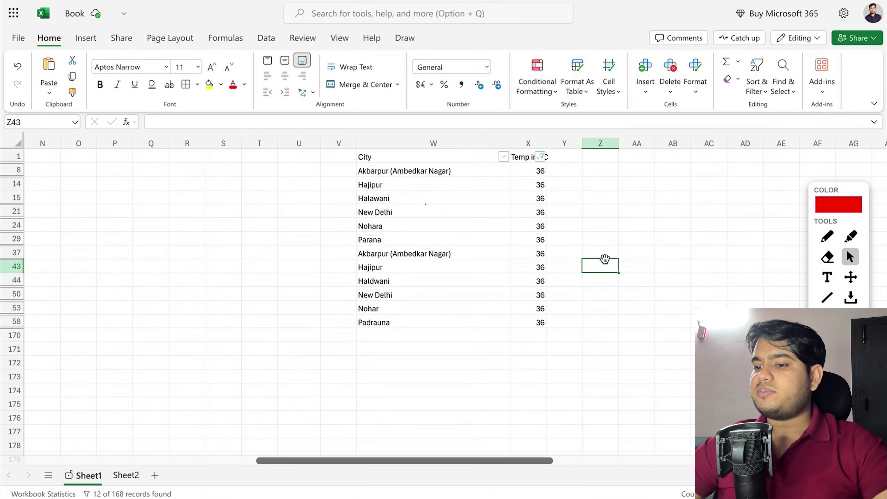
# Step: Reselect every value in the Temp in oC filter and apply it to show all the cities again
pyautogui.click(540, 156)
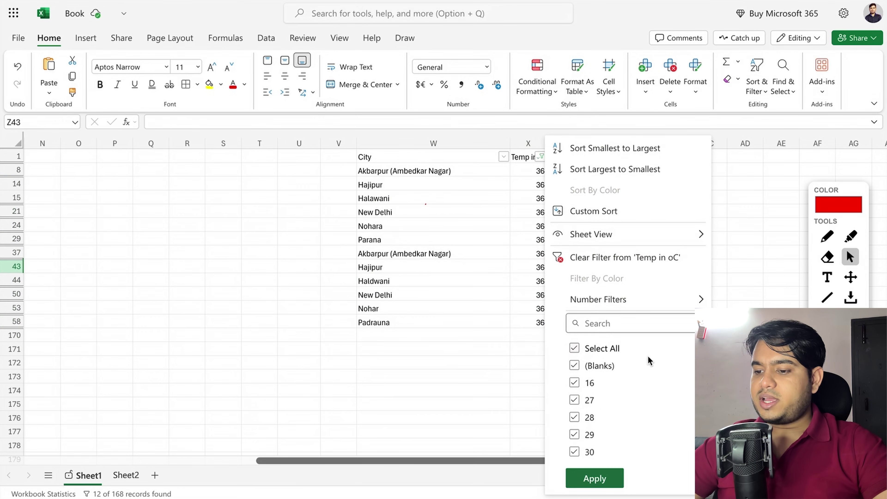
pyautogui.click(612, 479)
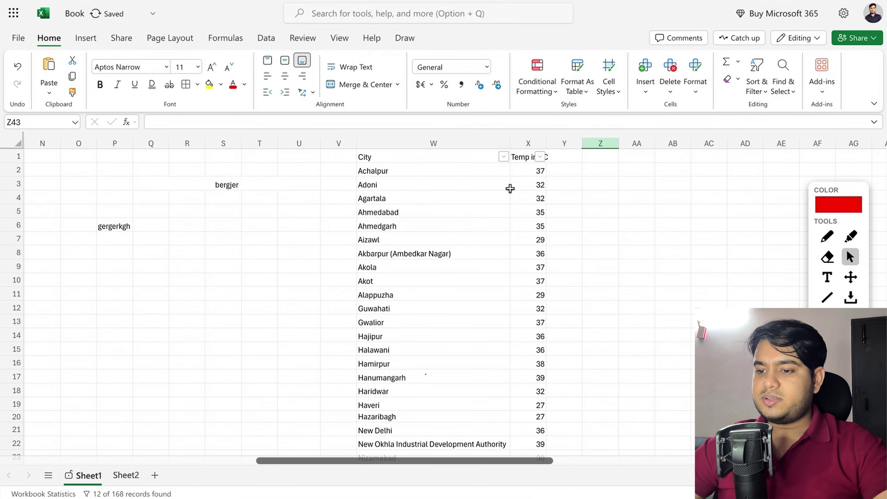
pyautogui.scroll(-1, 509, 189)
pyautogui.scroll(1, 510, 188)
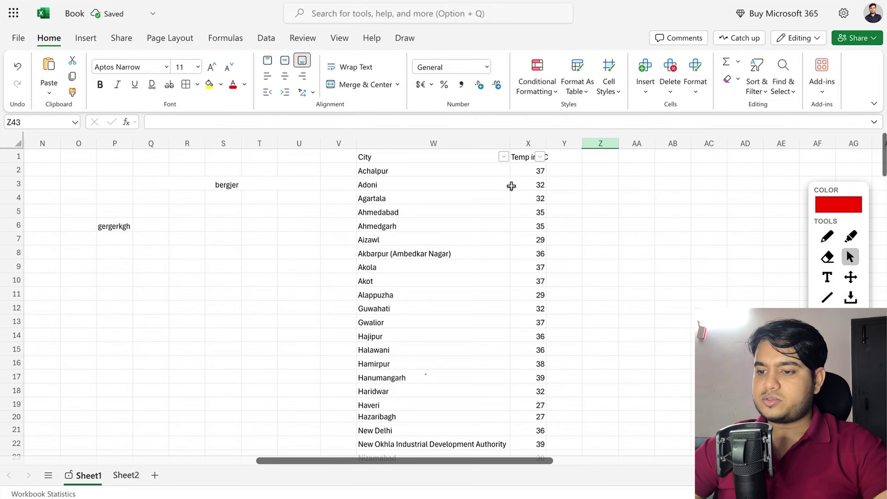
# Step: Sort the City data in columns W and X by Temp in oC from smallest to largest and check the first rows
pyautogui.click(541, 157)
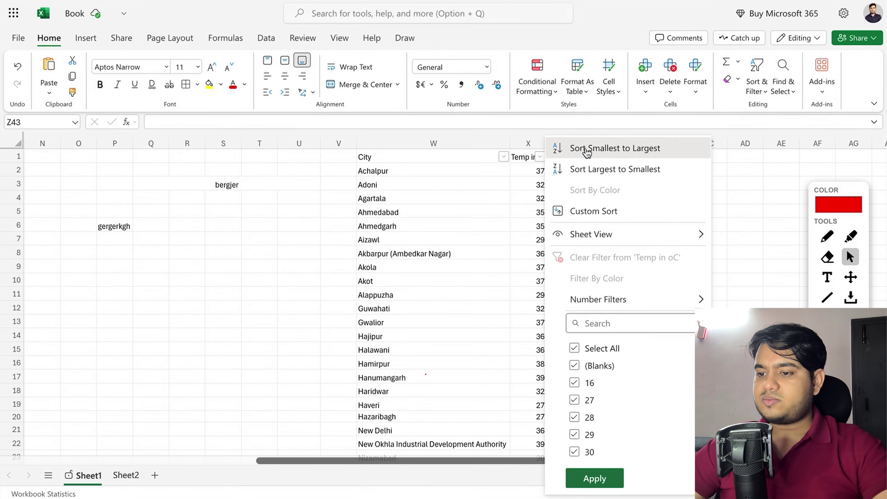
pyautogui.click(649, 155)
pyautogui.click(481, 171)
pyautogui.moveTo(481, 171); pyautogui.dragTo(522, 165)
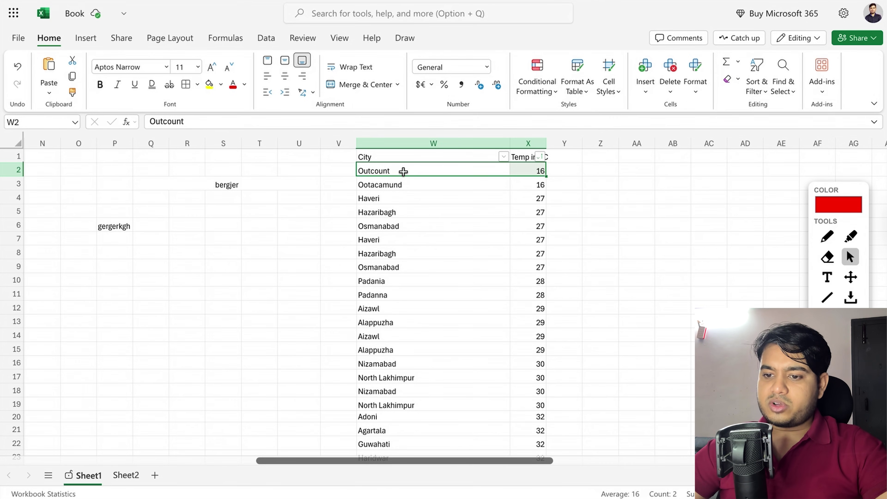
pyautogui.click(409, 184)
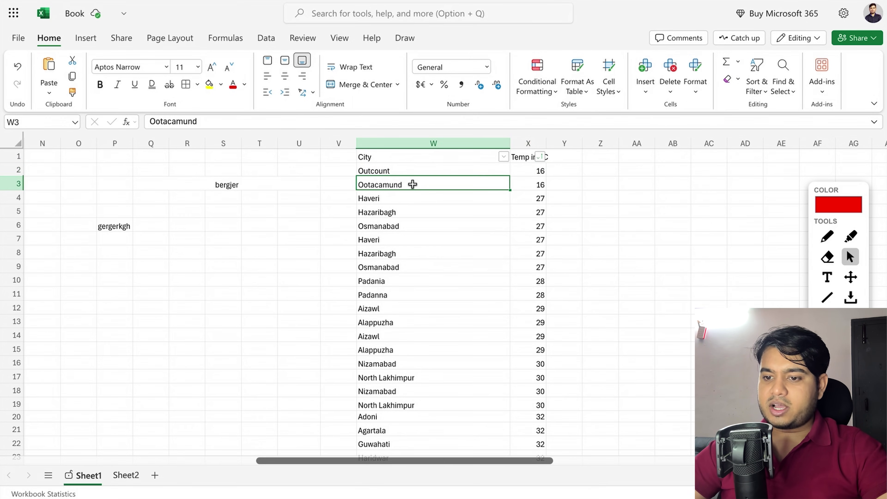
pyautogui.moveTo(531, 188)
pyautogui.mouseDown()
pyautogui.moveTo(465, 184)
pyautogui.moveTo(433, 202)
pyautogui.moveTo(501, 206)
pyautogui.moveTo(529, 196)
pyautogui.mouseUp()
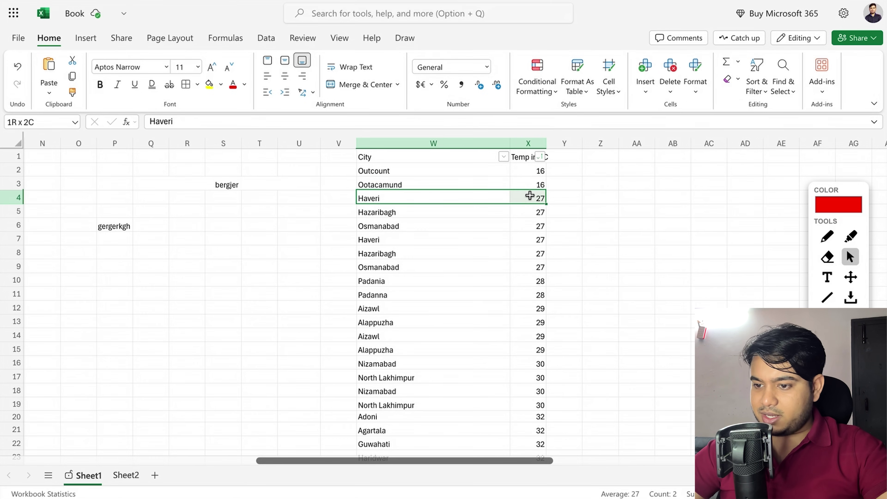
pyautogui.moveTo(480, 214); pyautogui.dragTo(530, 213)
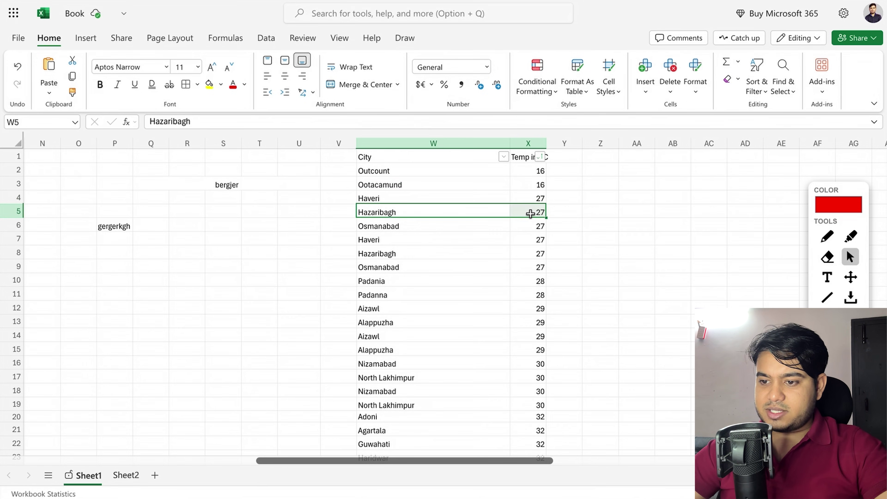
pyautogui.click(573, 194)
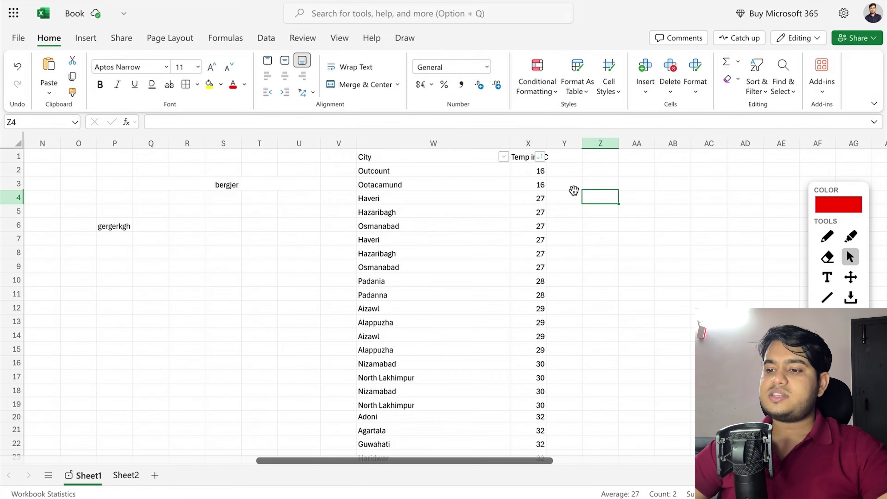
# Step: Sort the Temp in oC column from largest to smallest and back again to smallest to largest
pyautogui.click(541, 161)
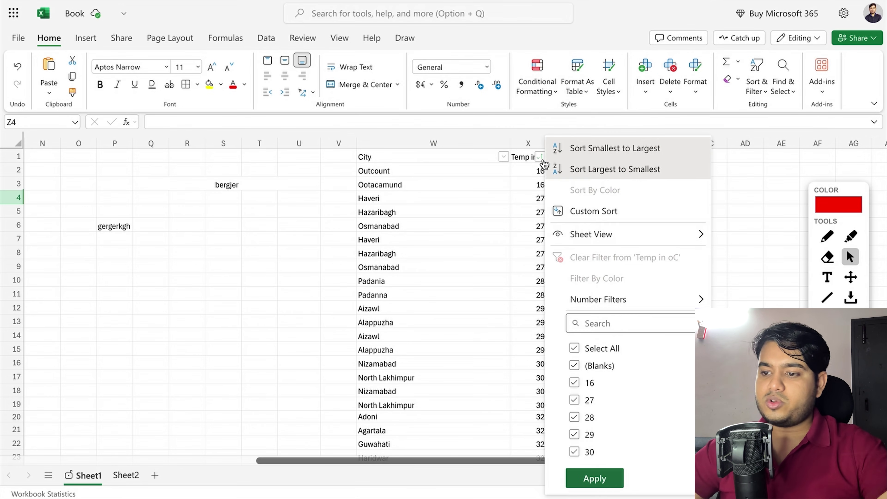
pyautogui.click(605, 169)
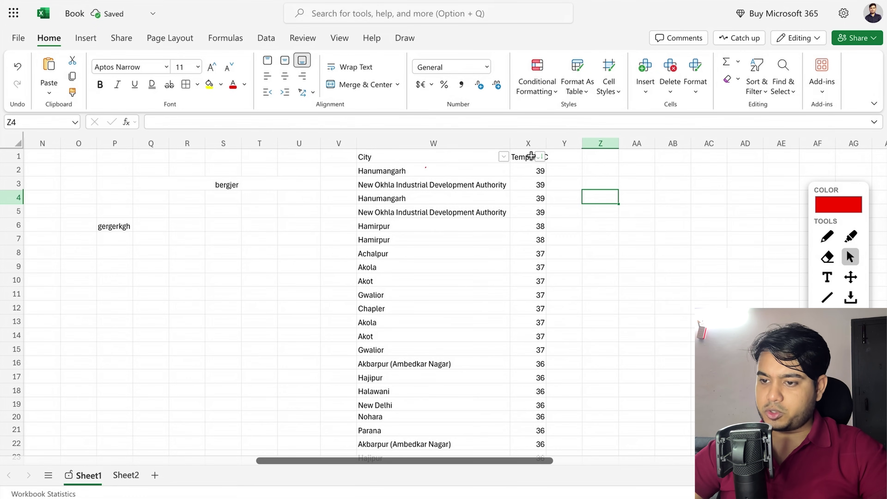
pyautogui.click(541, 158)
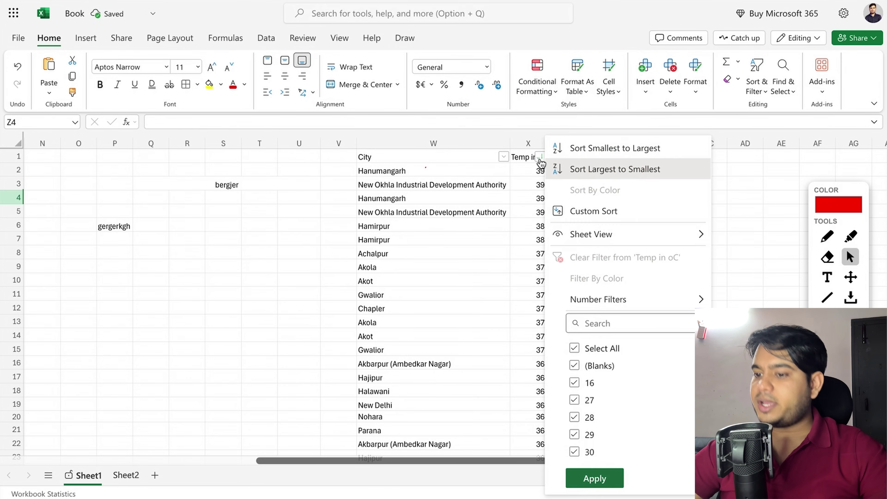
pyautogui.click(588, 148)
pyautogui.click(568, 170)
pyautogui.moveTo(453, 141); pyautogui.dragTo(537, 145)
pyautogui.click(574, 172)
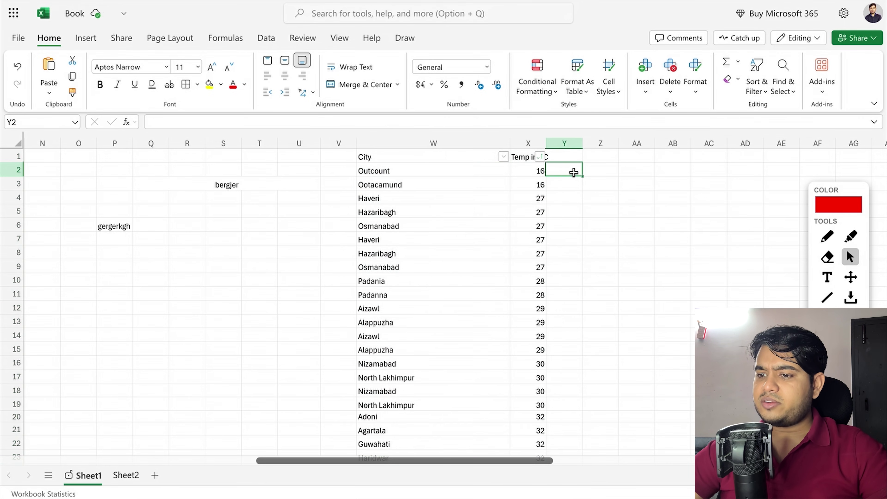
# Step: Apply a number filter to Temp in oC for values greater than 30 and review the filtered rows
pyautogui.click(540, 158)
pyautogui.moveTo(631, 309)
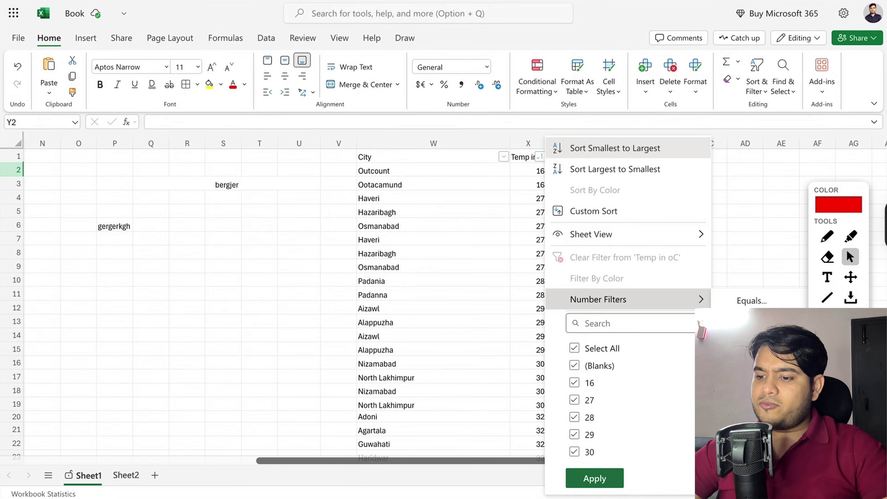
pyautogui.click(760, 344)
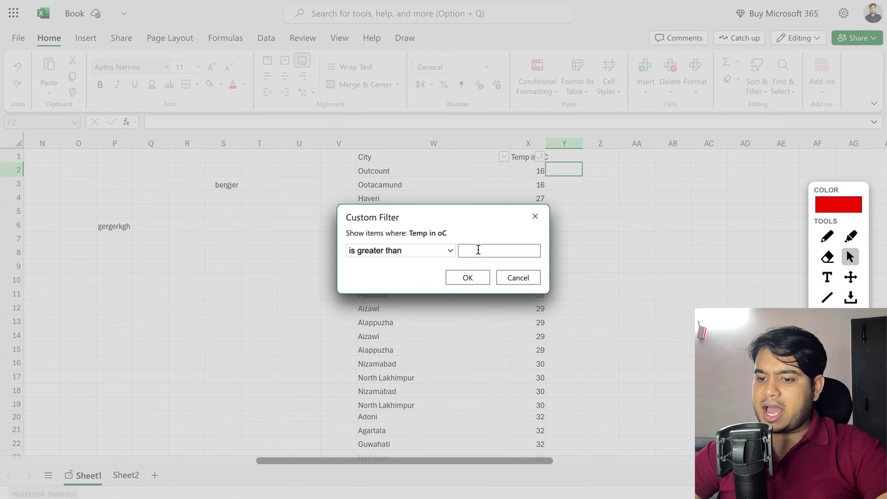
pyautogui.write('30')
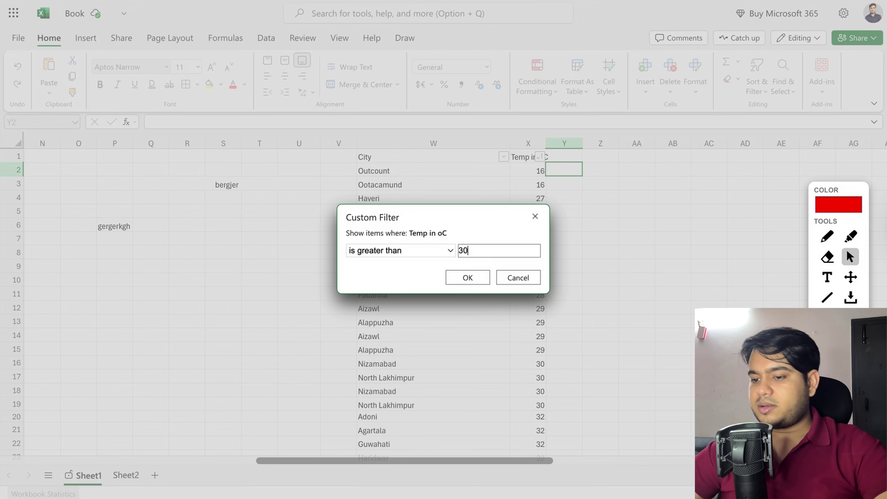
pyautogui.click(472, 278)
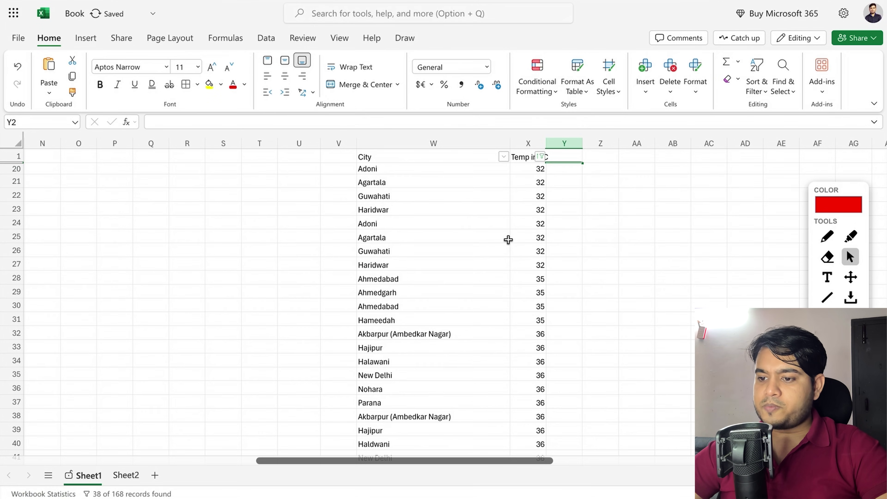
pyautogui.scroll(-15, 508, 239)
pyautogui.scroll(15, 508, 238)
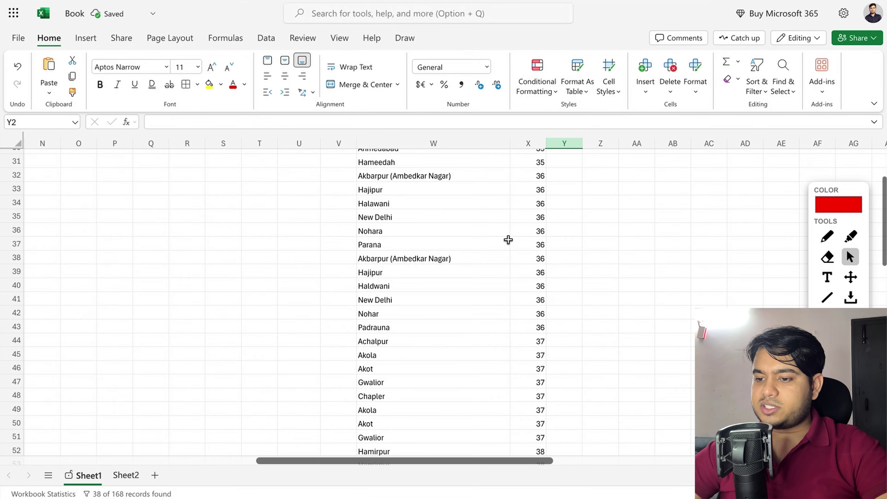
pyautogui.moveTo(538, 169); pyautogui.dragTo(539, 282)
pyautogui.scroll(10, 539, 282)
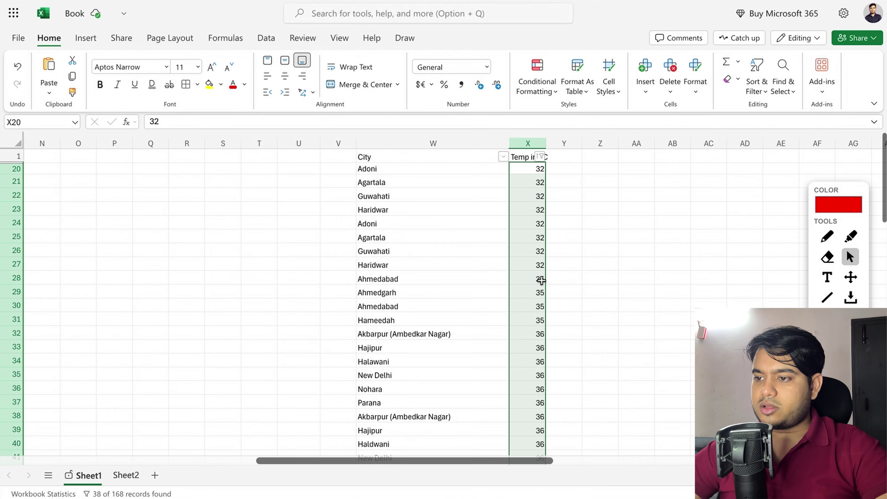
# Step: Clear the applied filter criteria from the City and Temp in oC data in columns W and X
pyautogui.click(584, 290)
pyautogui.click(754, 76)
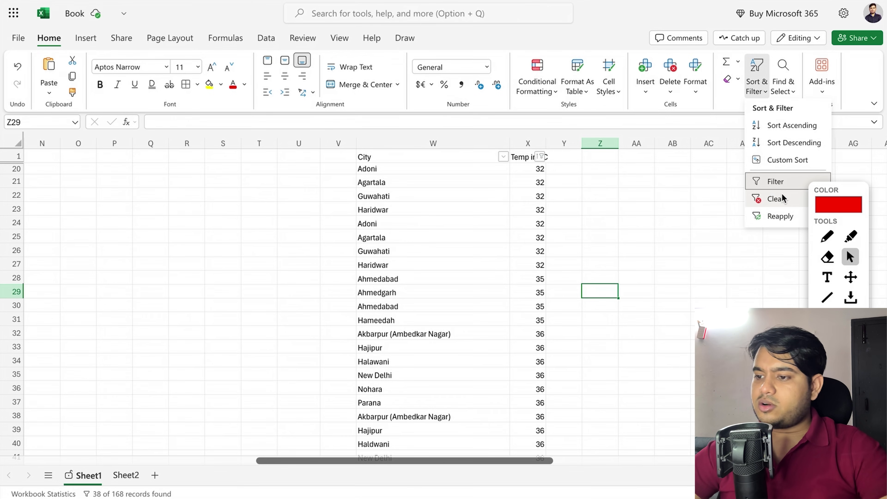
pyautogui.click(796, 202)
pyautogui.click(627, 183)
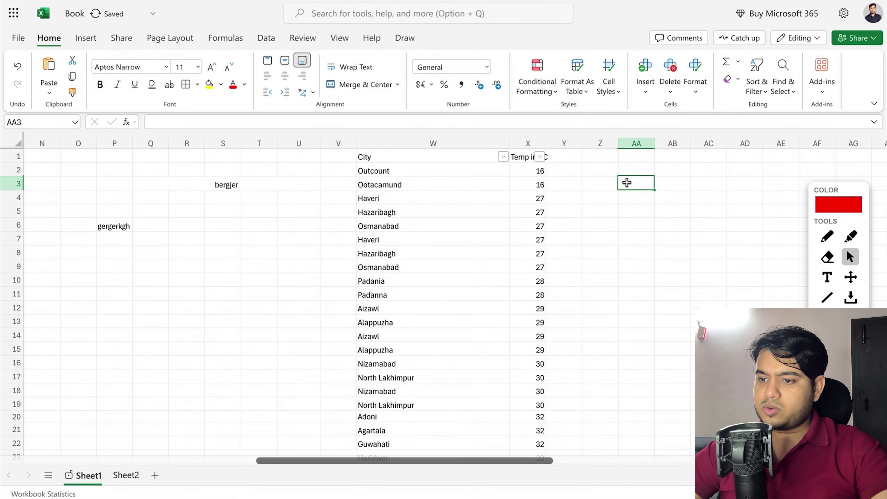
pyautogui.moveTo(450, 150); pyautogui.dragTo(528, 148)
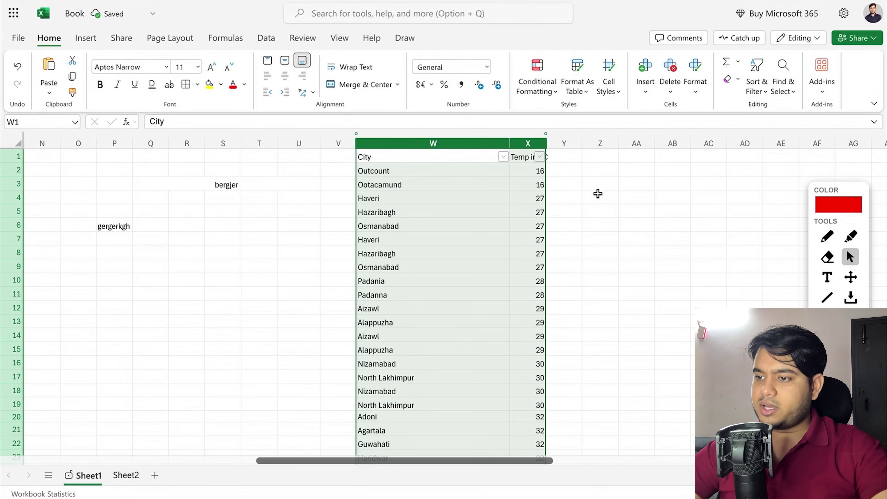
pyautogui.click(600, 196)
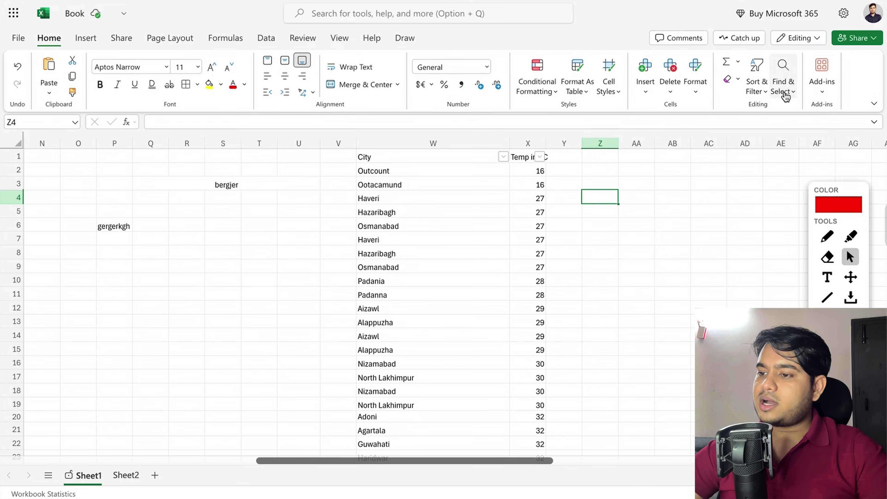
# Step: Find the text "akola" in the sheet and select the matching cell G9 in the City column
pyautogui.click(784, 86)
pyautogui.click(792, 127)
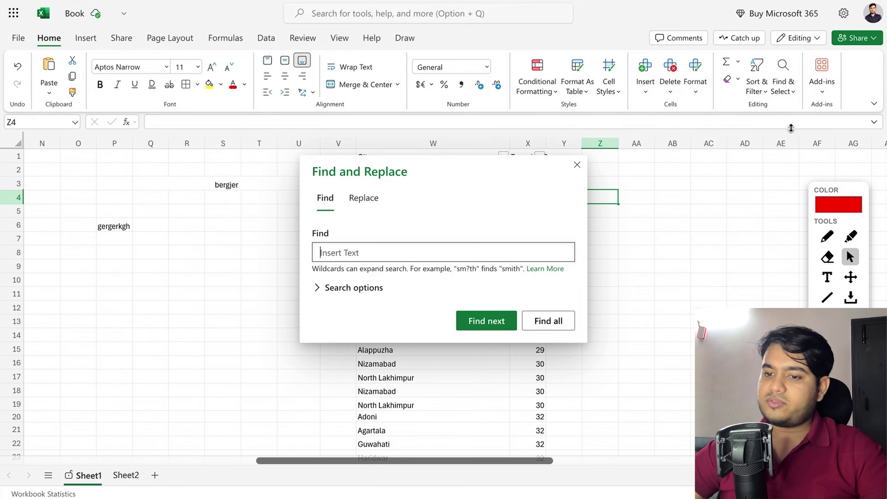
pyautogui.write('akola')
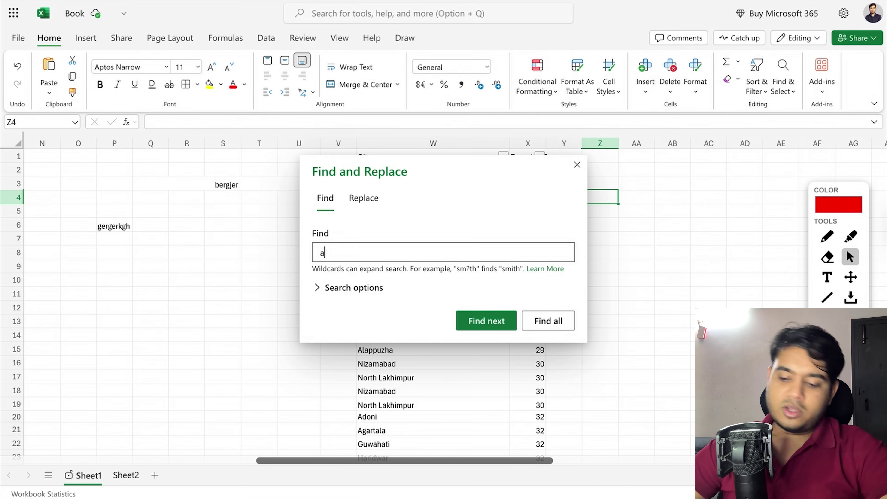
pyautogui.click(502, 327)
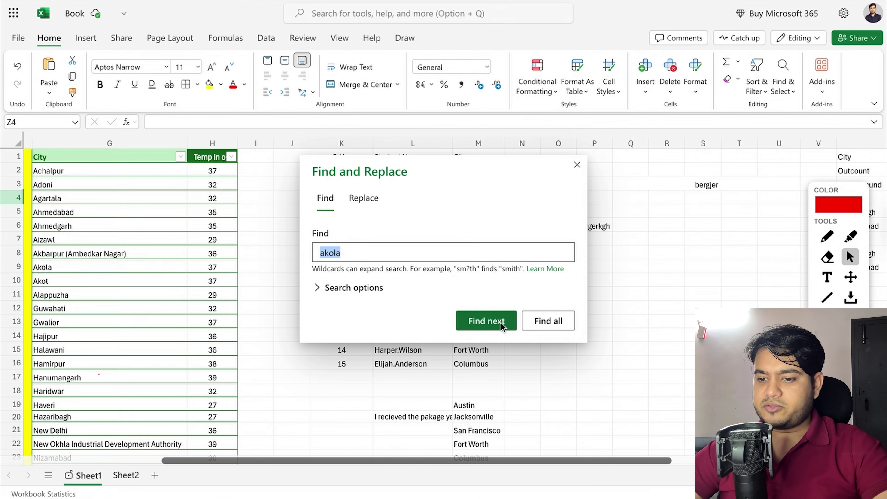
pyautogui.hscroll(-1, 145, 273)
pyautogui.click(144, 267)
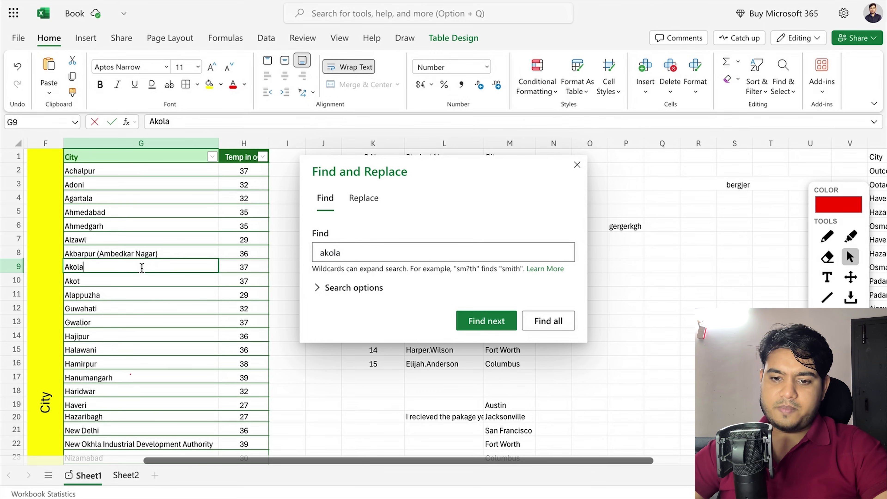
pyautogui.click(148, 293)
pyautogui.click(150, 270)
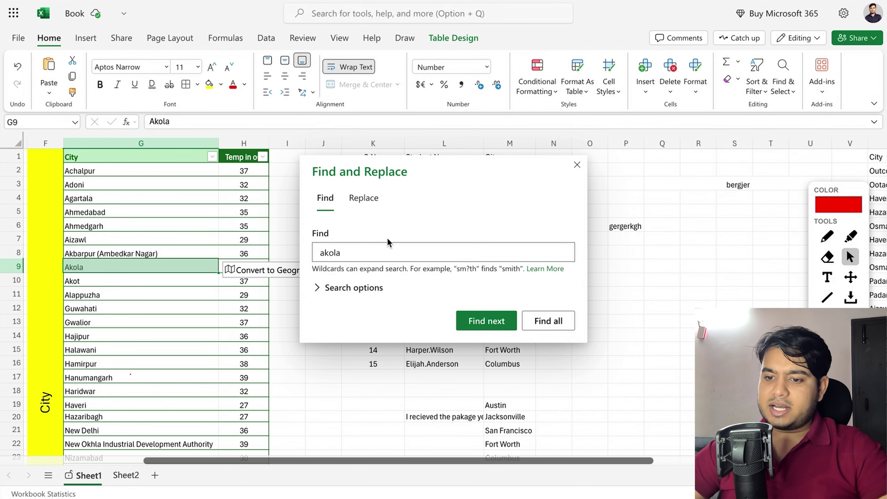
# Step: Replace all occurrences of "akola" with "Pune" in the sheet and close Find and Replace
pyautogui.click(364, 198)
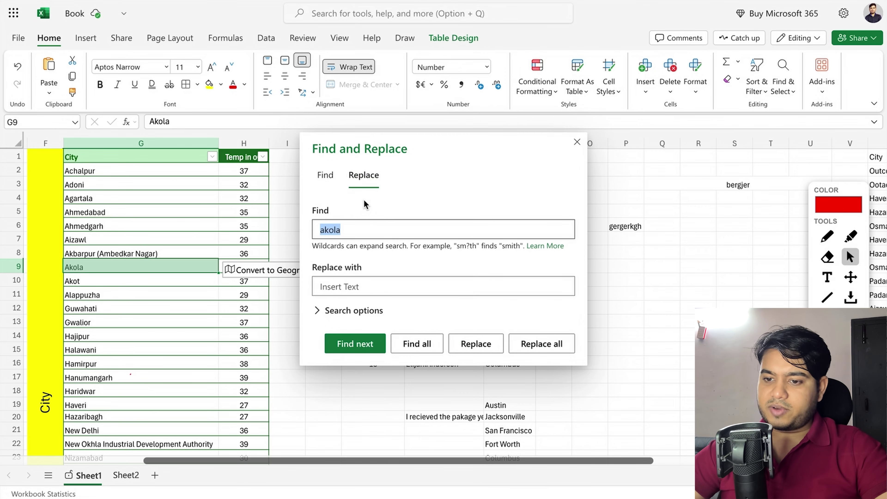
pyautogui.moveTo(389, 149); pyautogui.dragTo(442, 76)
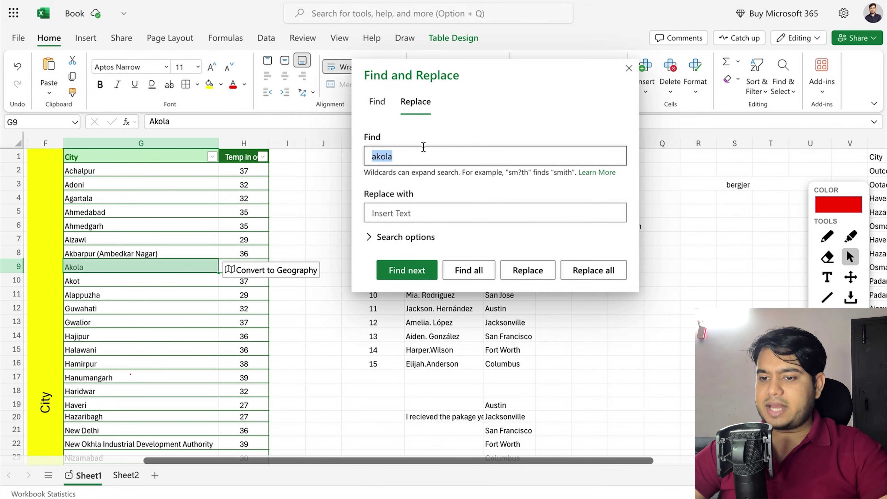
pyautogui.click(402, 213)
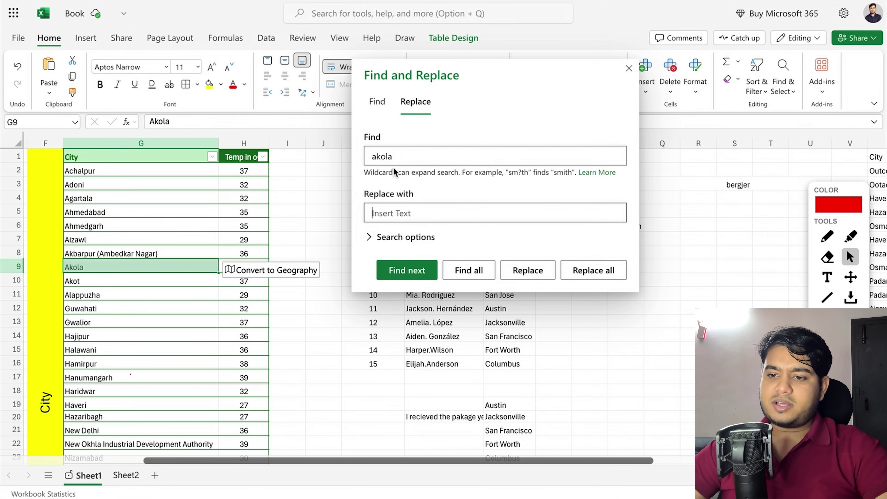
pyautogui.doubleClick(391, 152)
pyautogui.click(399, 212)
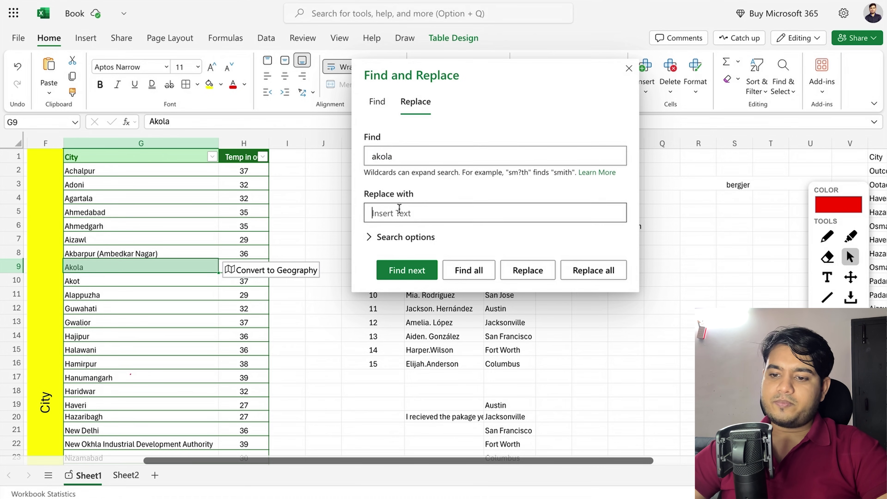
pyautogui.write('Pune')
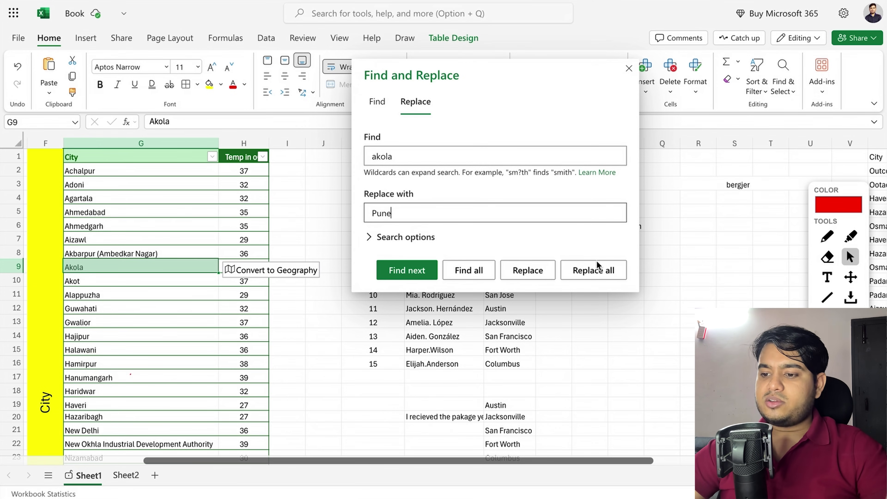
pyautogui.click(598, 271)
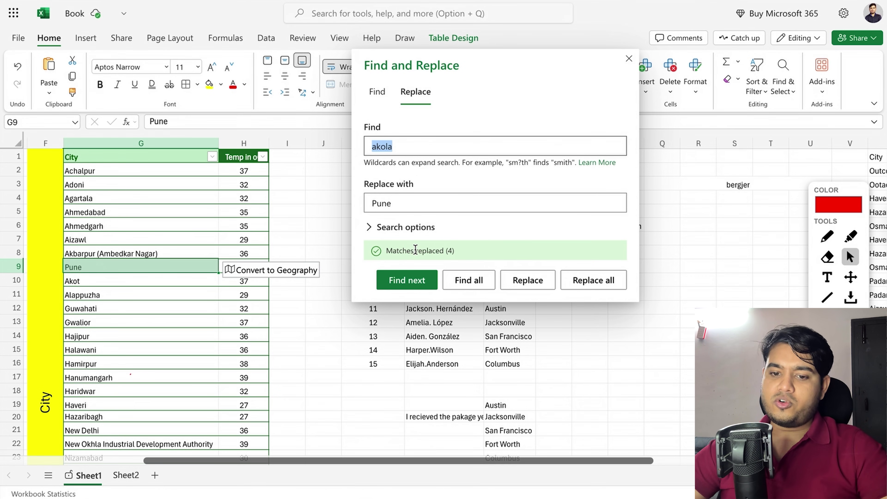
pyautogui.moveTo(369, 146); pyautogui.dragTo(432, 145)
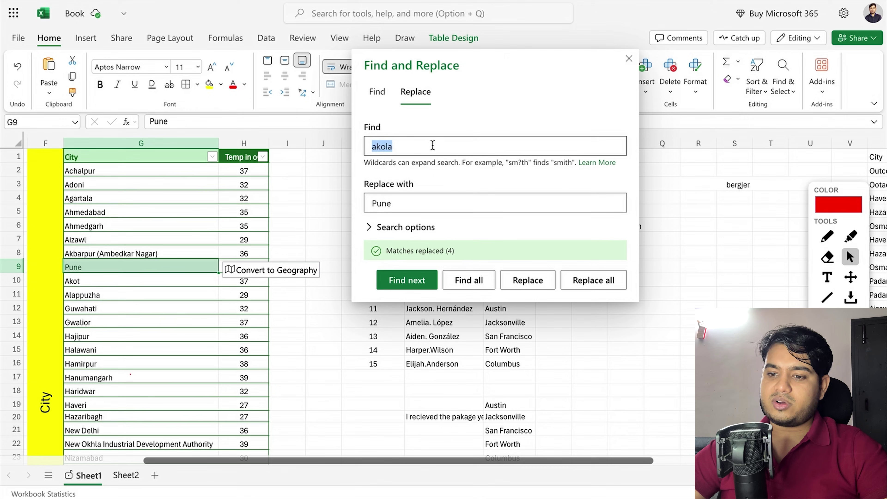
pyautogui.moveTo(371, 204); pyautogui.dragTo(417, 205)
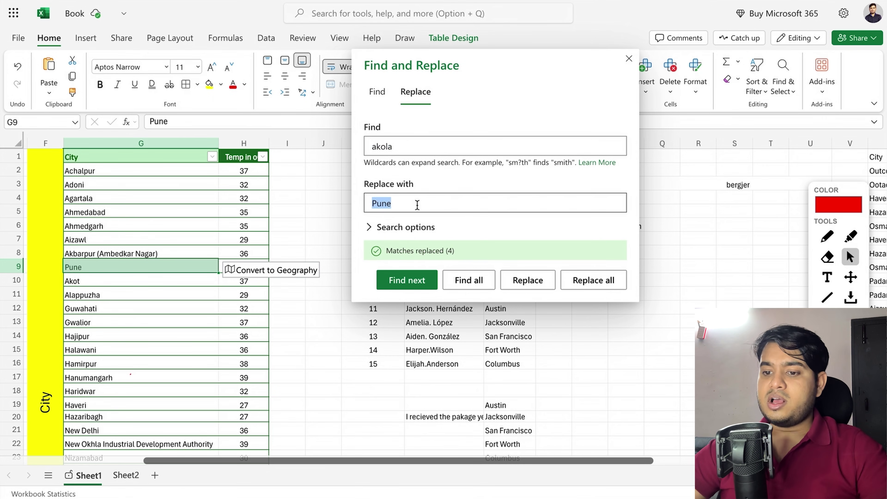
pyautogui.click(628, 59)
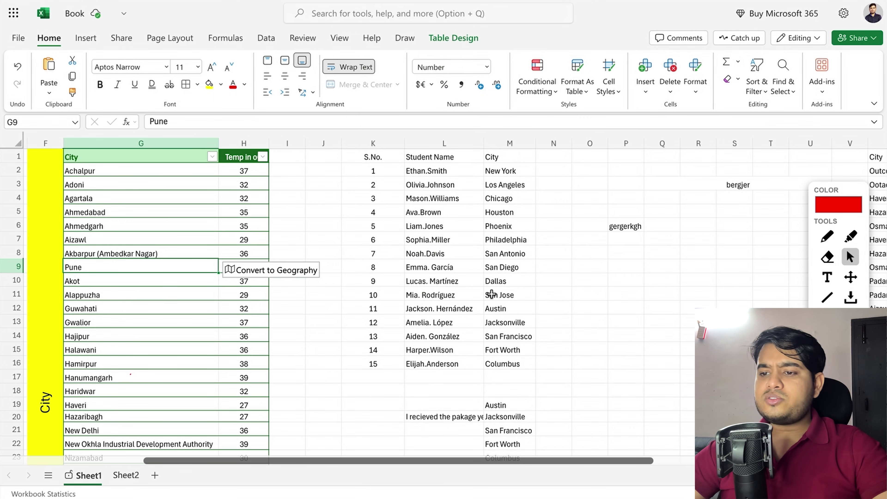
# Step: Browse the list of popular add-ins available for the workbook
pyautogui.click(796, 85)
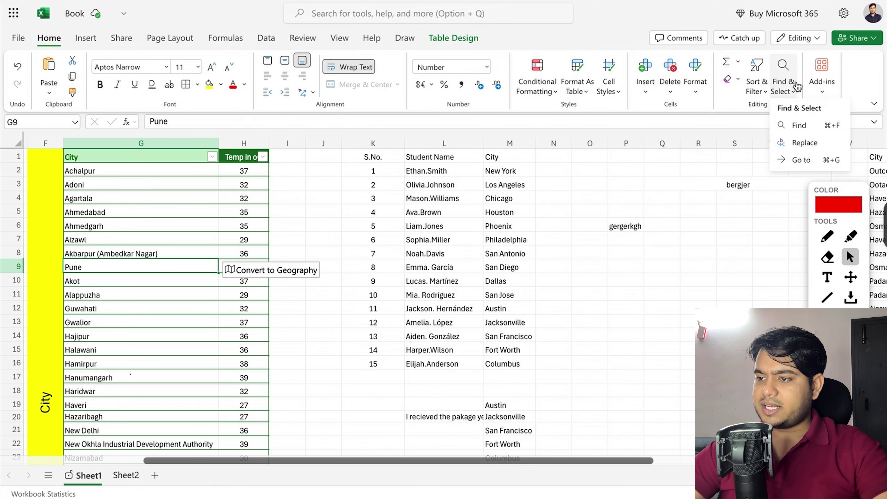
pyautogui.click(796, 85)
pyautogui.click(822, 73)
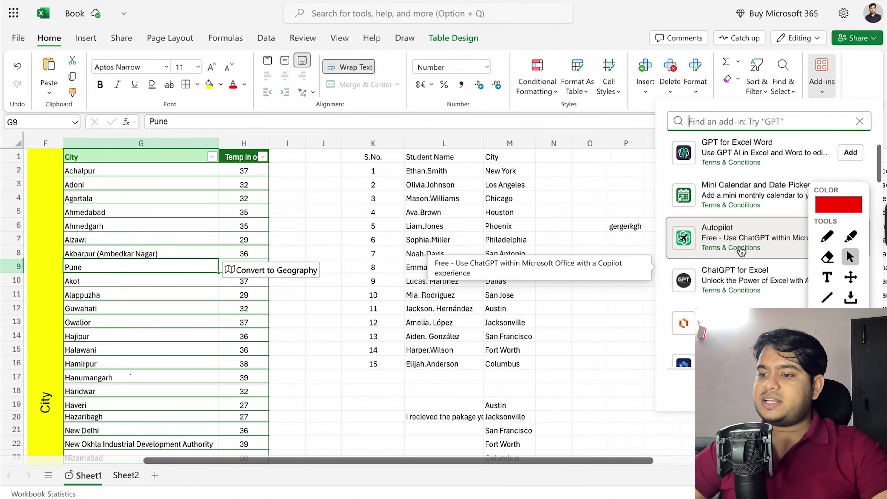
pyautogui.scroll(-1, 748, 152)
pyautogui.scroll(-8, 751, 223)
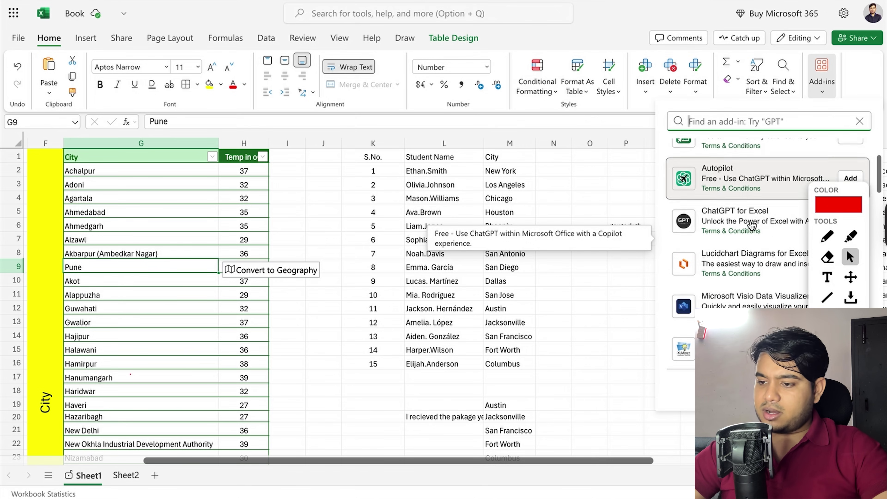
pyautogui.scroll(-5, 752, 225)
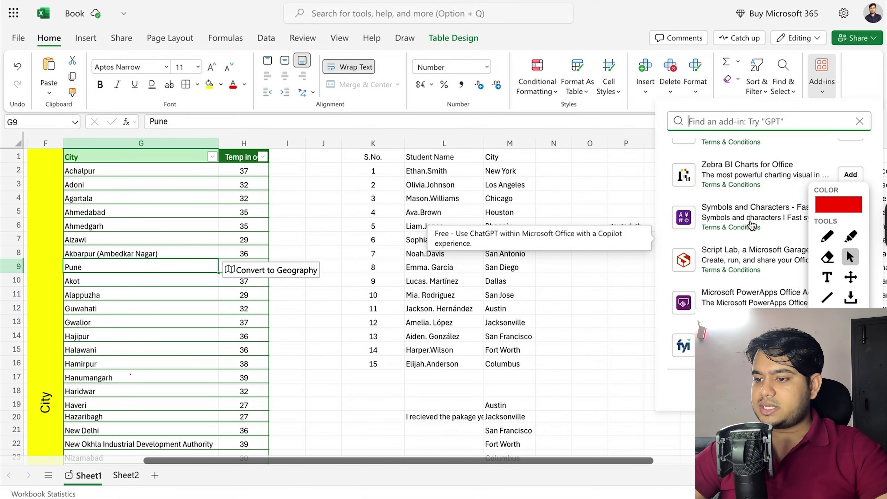
pyautogui.scroll(15, 752, 225)
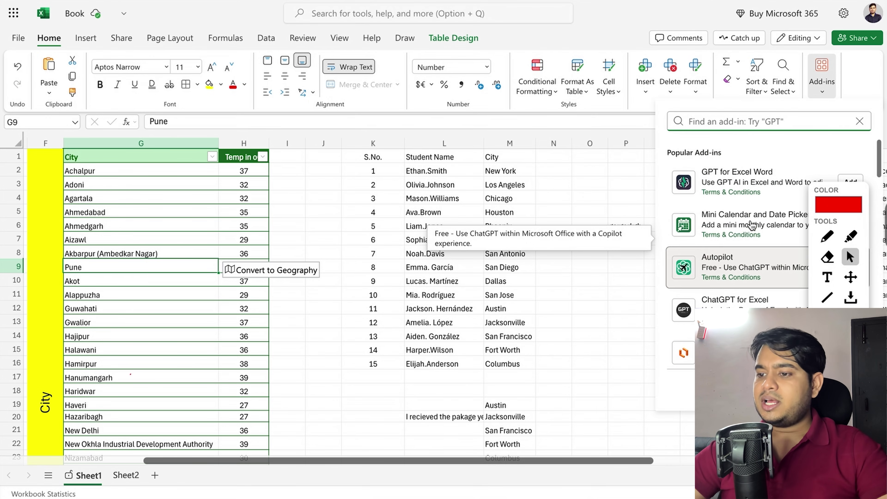
pyautogui.click(619, 172)
pyautogui.hscroll(-2, 620, 172)
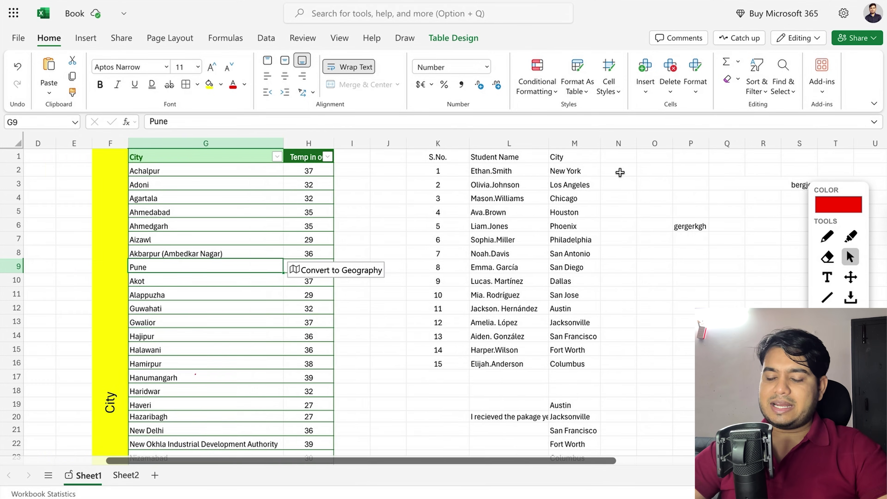
pyautogui.hscroll(-3, 620, 172)
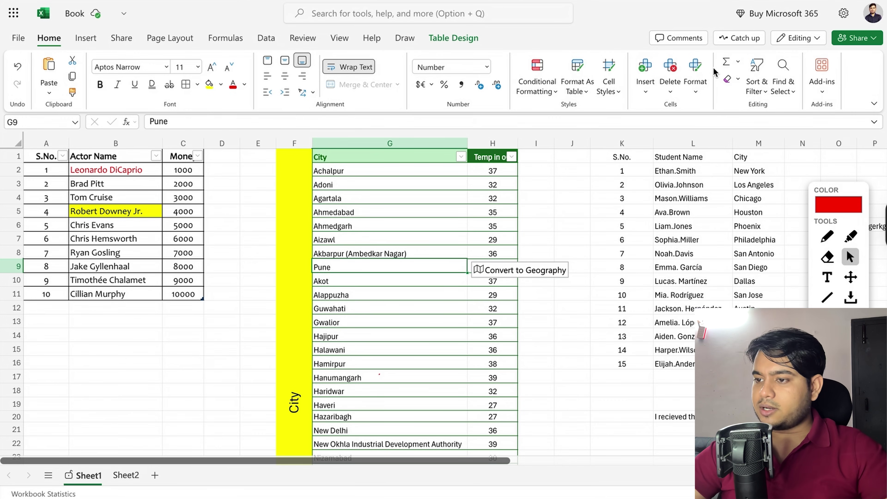
pyautogui.click(84, 38)
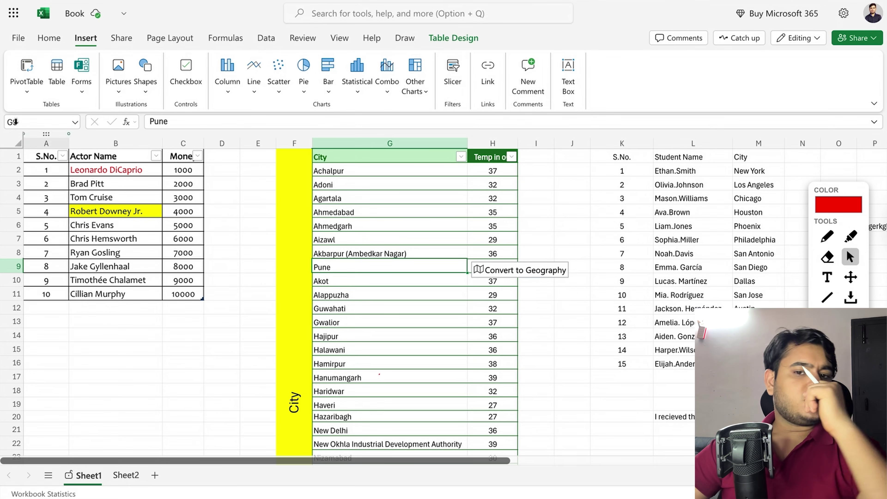
pyautogui.click(27, 92)
pyautogui.click(29, 90)
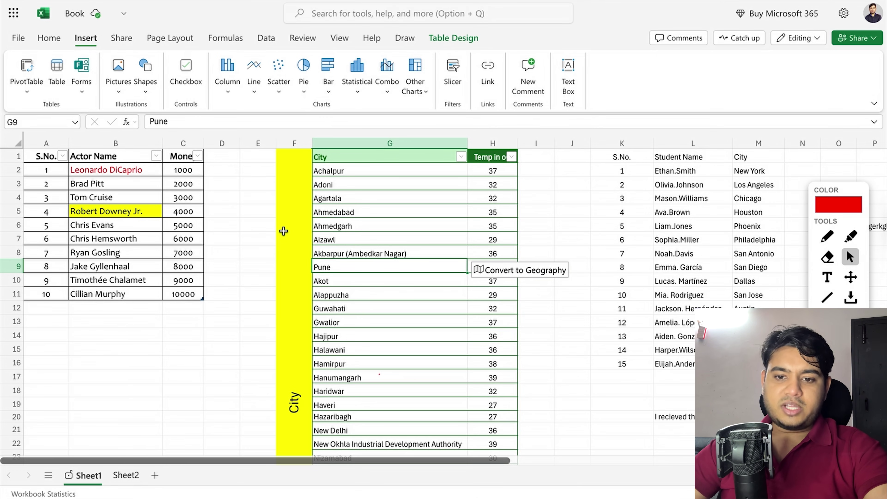
pyautogui.moveTo(38, 152); pyautogui.dragTo(198, 295)
pyautogui.click(254, 244)
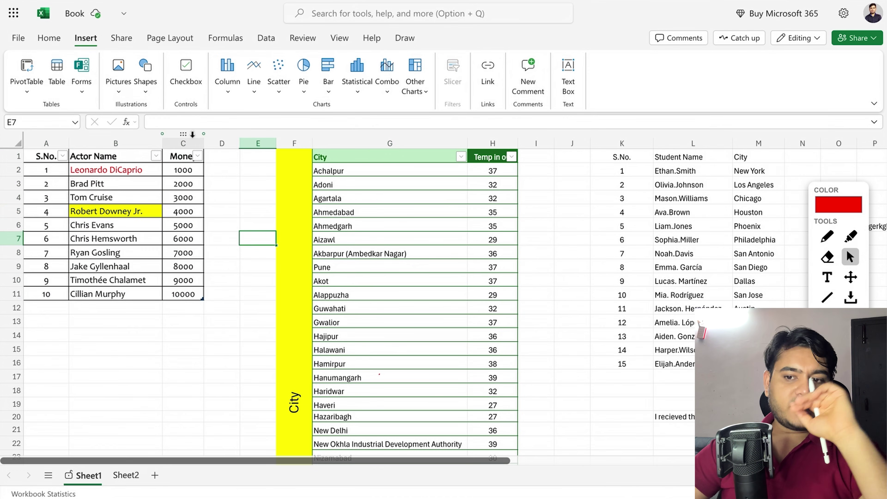
# Step: Try to create a table from the existing city data in columns F and G
pyautogui.moveTo(289, 161); pyautogui.dragTo(459, 317)
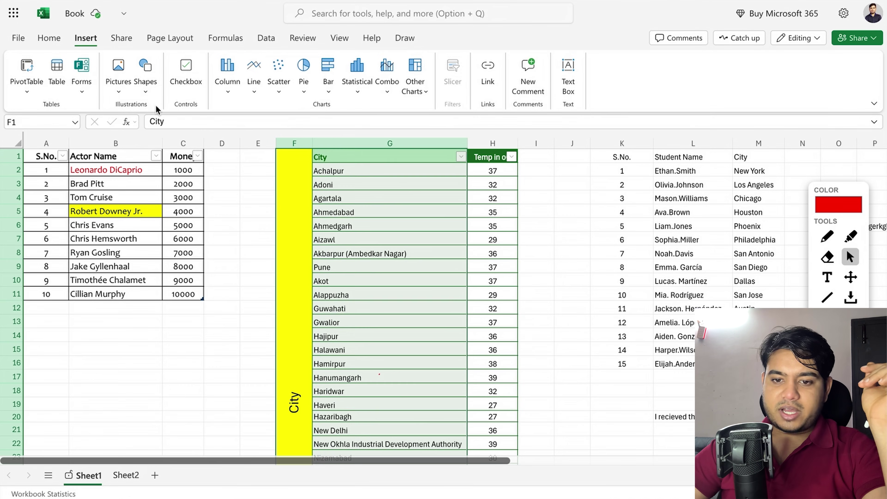
pyautogui.click(62, 80)
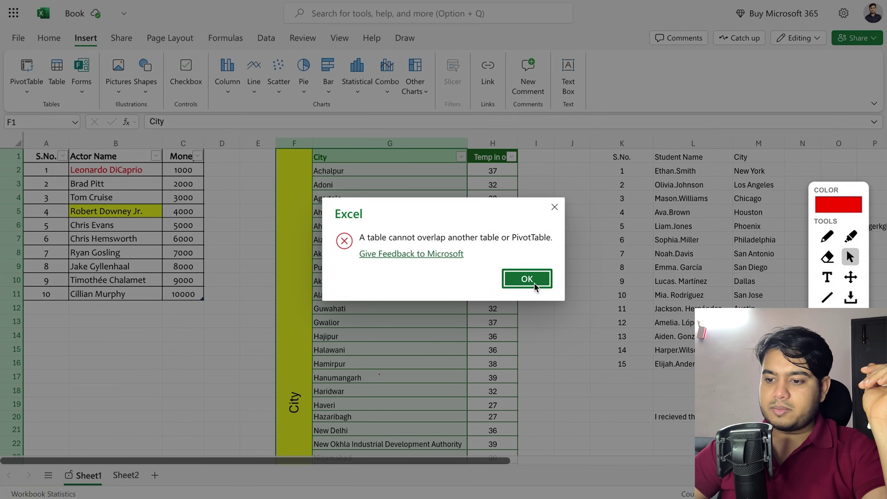
pyautogui.click(524, 278)
pyautogui.hscroll(10, 542, 254)
pyautogui.hscroll(6, 543, 231)
pyautogui.click(547, 167)
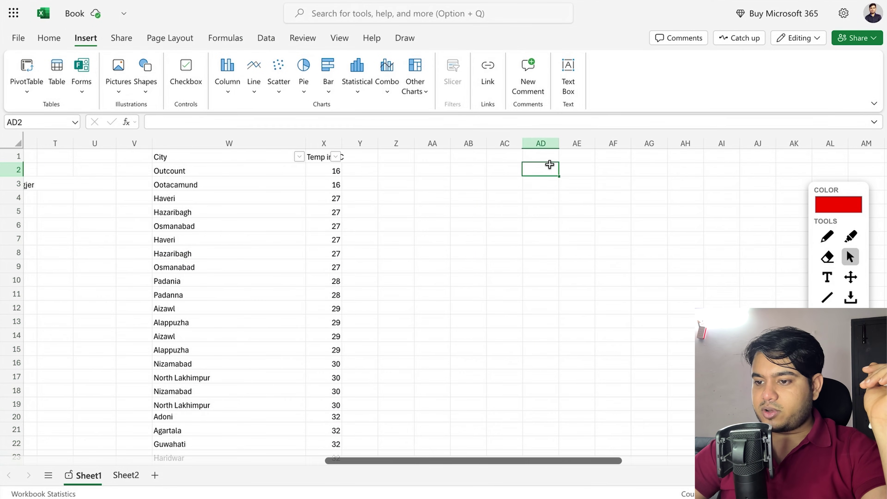
pyautogui.hscroll(3, 549, 165)
pyautogui.click(486, 158)
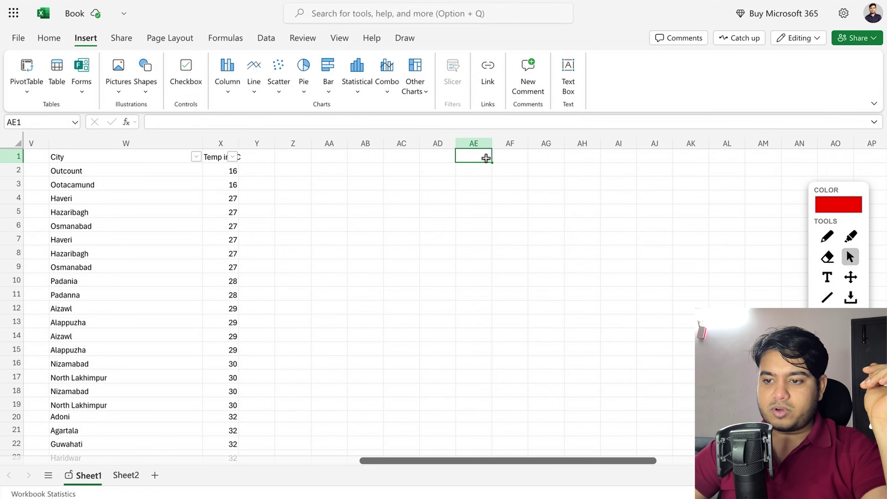
pyautogui.click(62, 72)
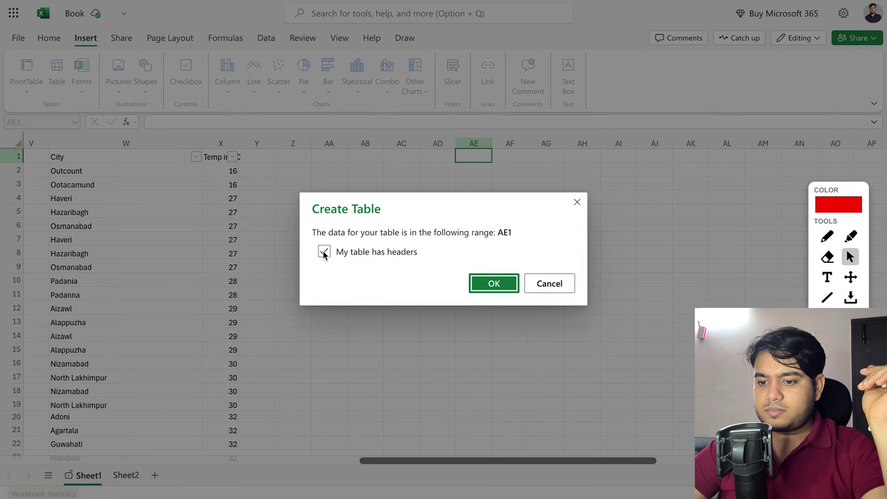
pyautogui.click(577, 202)
# Step: Create a table with headers over the empty range AE1:AK15
pyautogui.moveTo(470, 156); pyautogui.dragTo(686, 263)
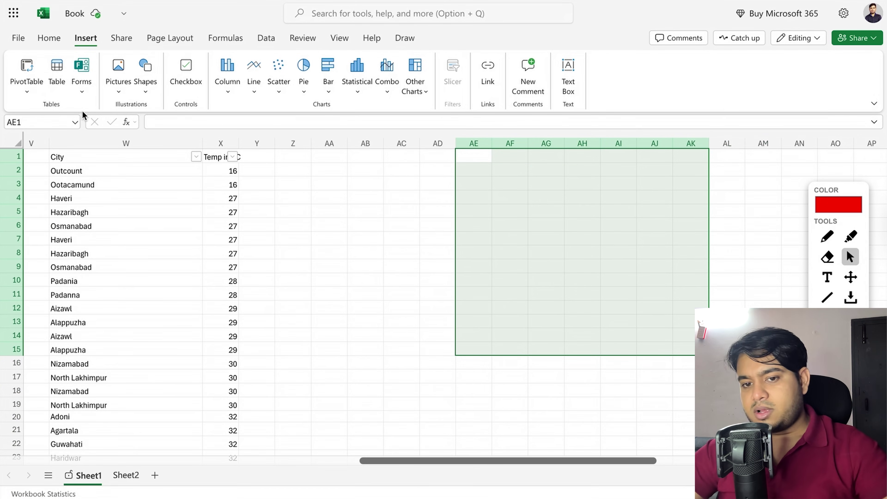
pyautogui.click(57, 67)
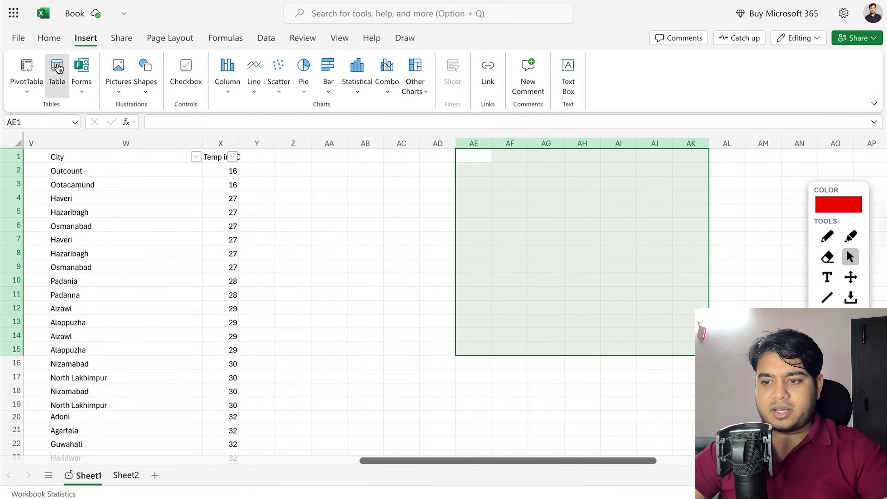
pyautogui.click(366, 253)
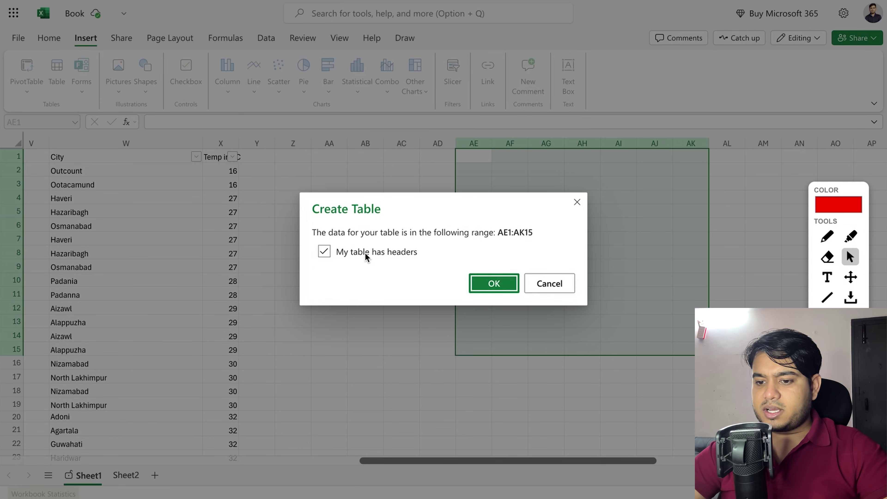
pyautogui.click(485, 282)
pyautogui.click(667, 182)
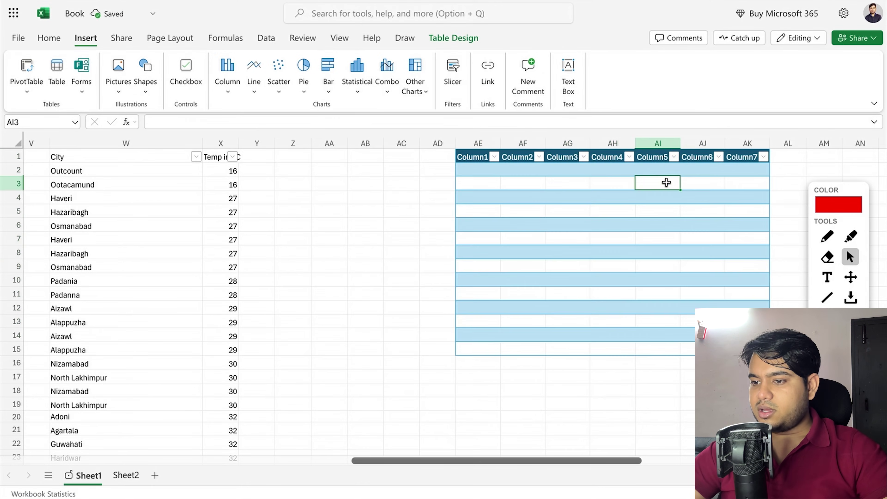
# Step: Enter sample text in the new table: "cic" in AF3, "w. j" in AE9 and "d wjkjw" in AE2
pyautogui.click(521, 184)
pyautogui.write('cic')
pyautogui.click(497, 266)
pyautogui.write('w. j')
pyautogui.click(477, 170)
pyautogui.write('d wjkjw')
pyautogui.click(340, 210)
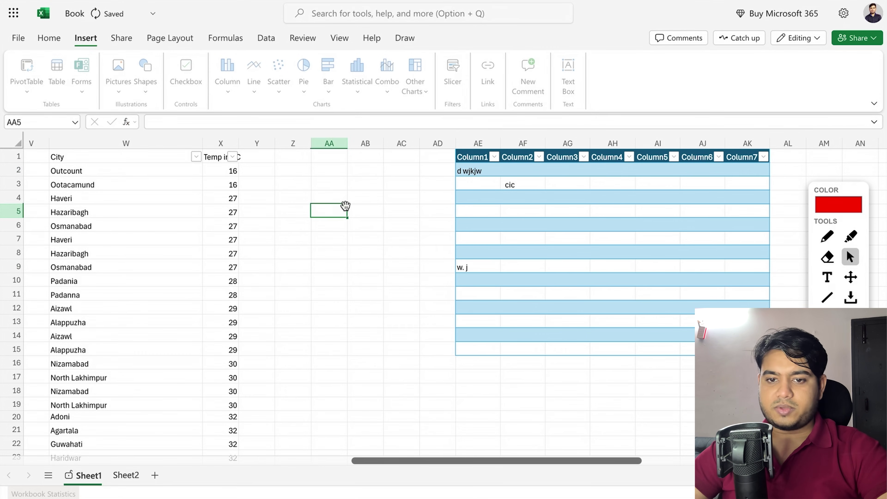
# Step: Delete columns AE to AK together with the sample table
pyautogui.moveTo(478, 134); pyautogui.dragTo(742, 133)
pyautogui.rightClick(603, 140)
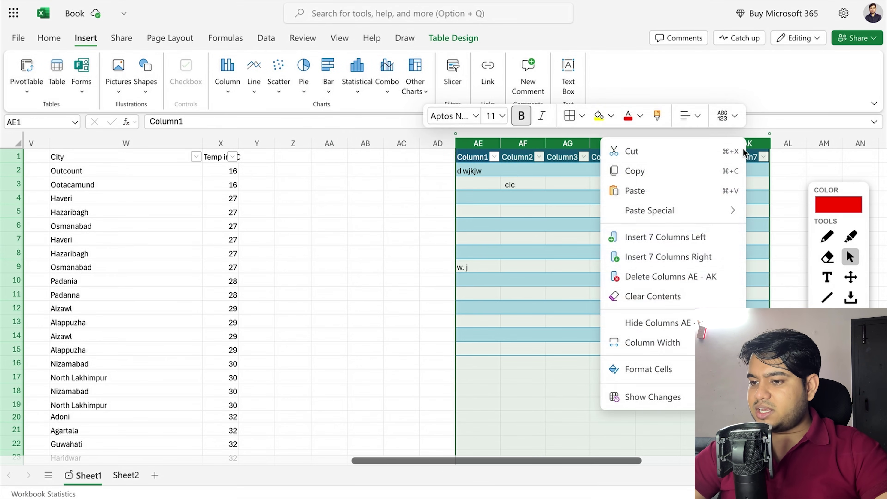
pyautogui.click(676, 274)
pyautogui.click(418, 157)
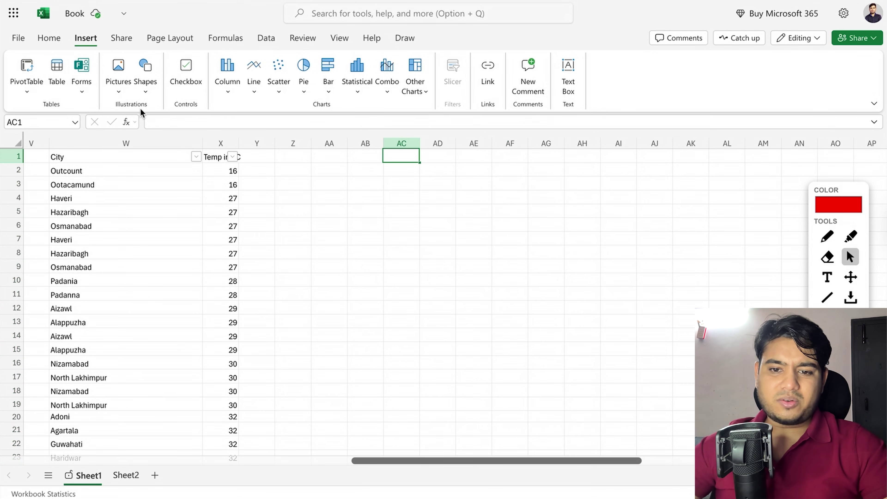
pyautogui.click(81, 91)
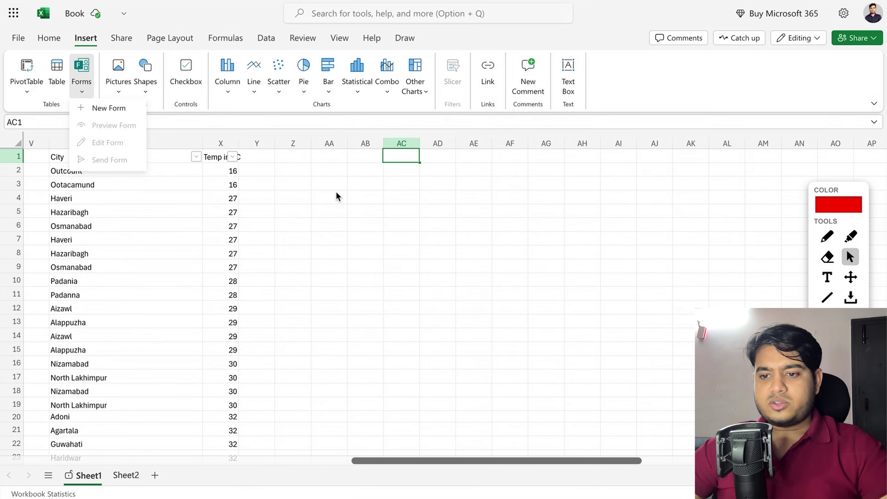
pyautogui.click(411, 153)
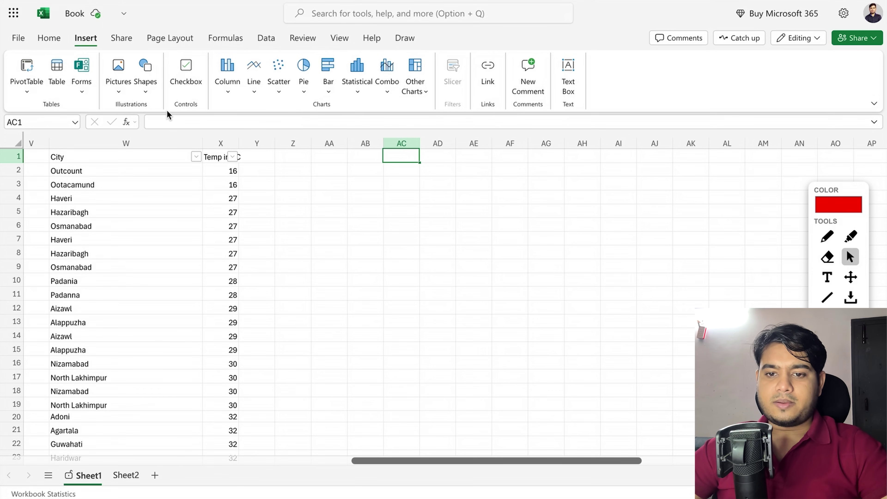
# Step: Insert the Microsoft Office Excel logo PNG from the device's Downloads folder as a picture
pyautogui.click(119, 87)
pyautogui.click(138, 121)
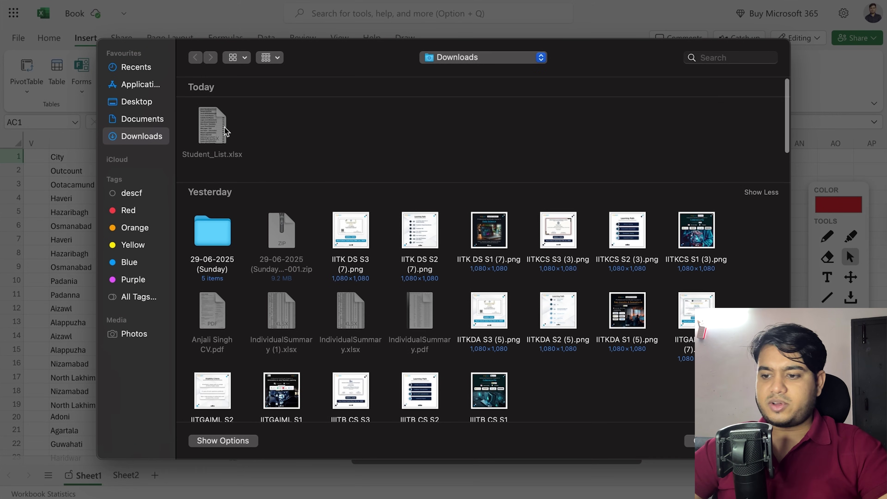
pyautogui.scroll(-15, 424, 224)
pyautogui.scroll(5, 424, 226)
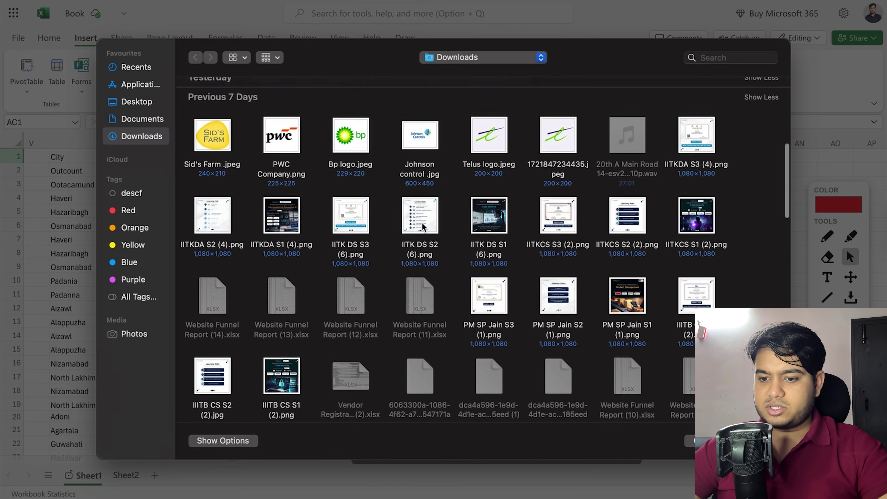
pyautogui.scroll(-15, 424, 226)
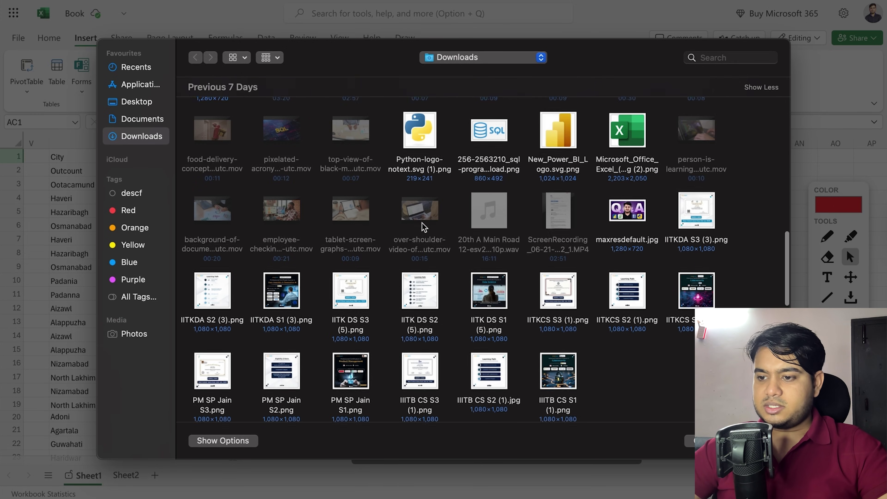
pyautogui.click(618, 132)
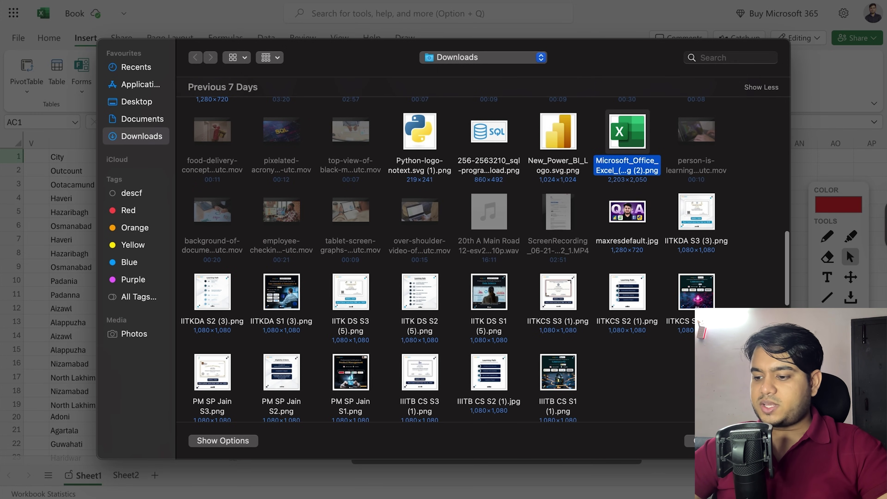
pyautogui.click(757, 440)
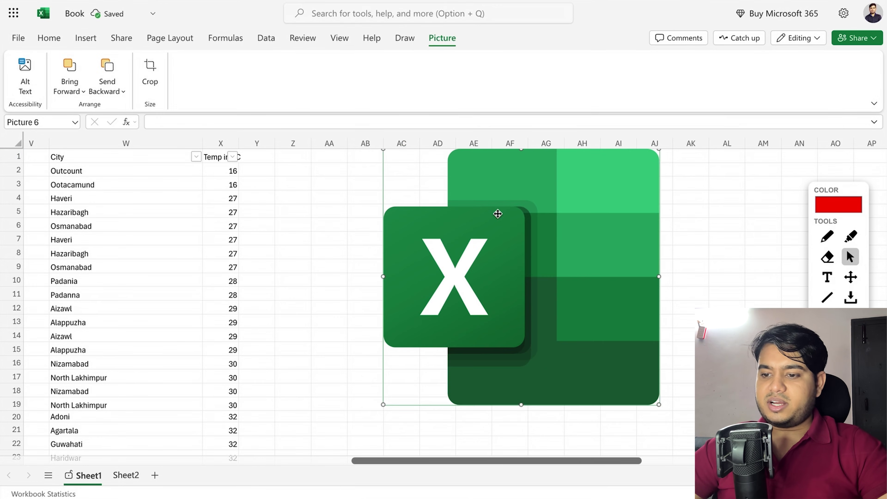
# Step: Shrink the inserted Excel logo to about one column wide and place it around rows 4 to 6 near column AB
pyautogui.moveTo(584, 242); pyautogui.dragTo(529, 281)
pyautogui.moveTo(324, 188); pyautogui.dragTo(601, 397)
pyautogui.moveTo(641, 419); pyautogui.dragTo(336, 193)
pyautogui.click(422, 234)
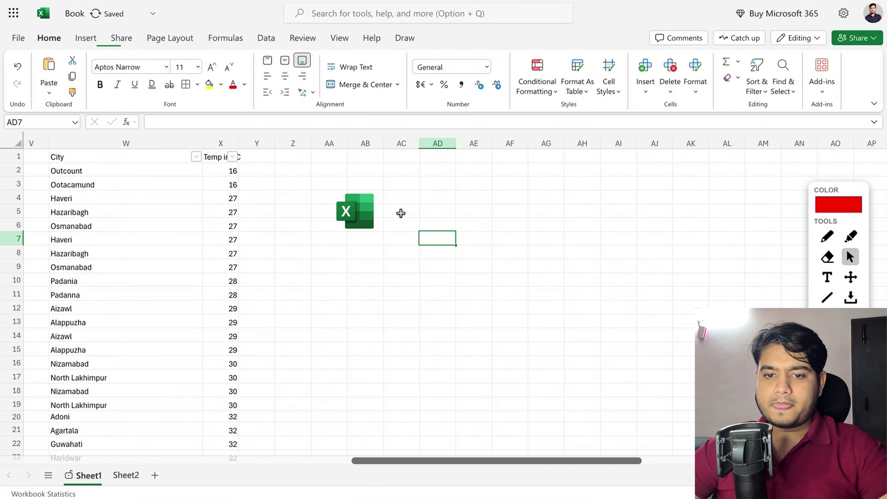
# Step: Review the picture source options, and insert a rectangle shape on the sheet
pyautogui.click(86, 38)
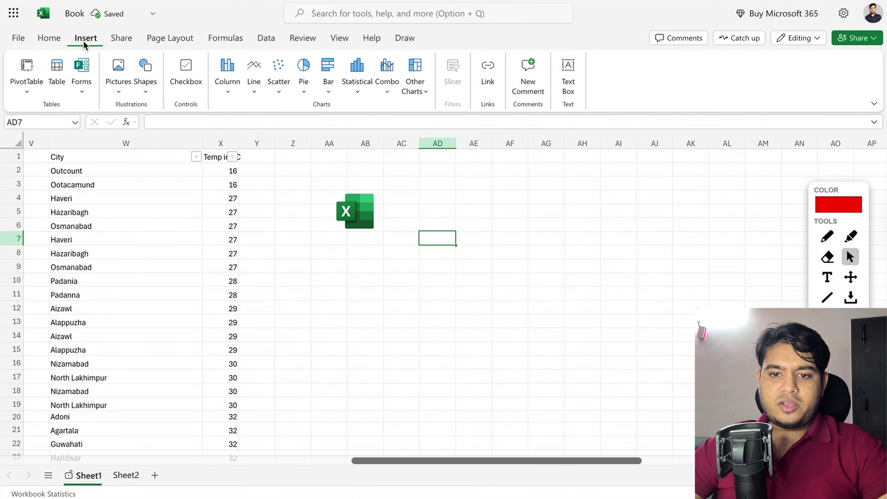
pyautogui.click(121, 87)
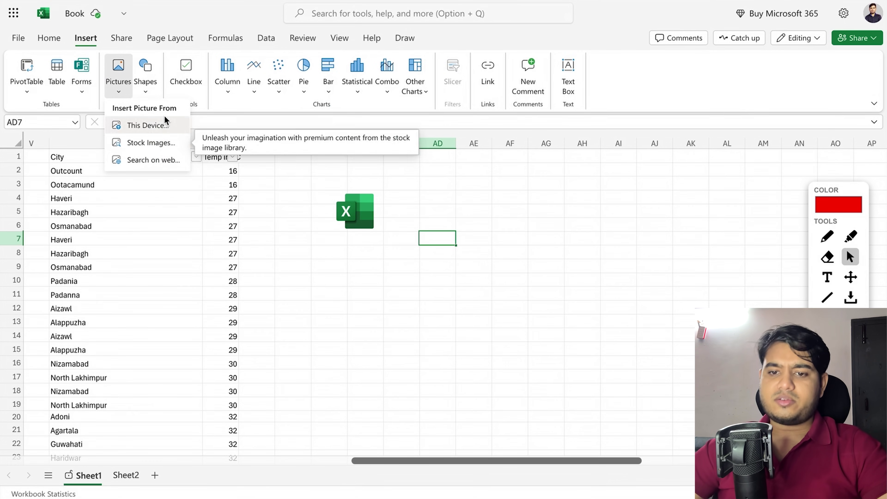
pyautogui.click(146, 90)
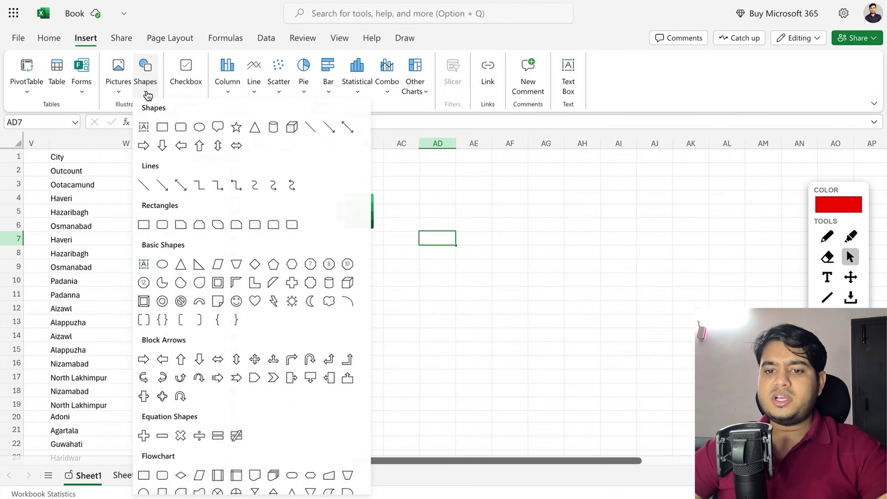
pyautogui.click(162, 130)
pyautogui.moveTo(407, 171); pyautogui.dragTo(693, 377)
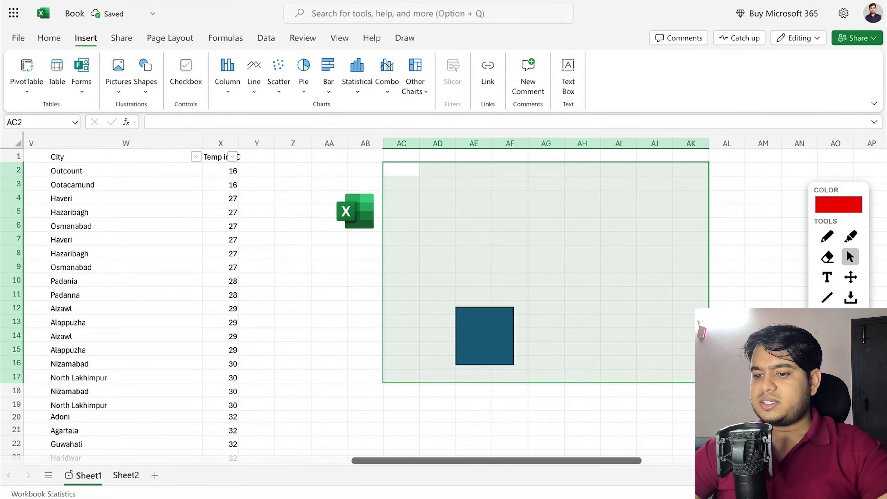
# Step: Place the rectangle beside the logo, enlarged to cover about AD3 to AI12, and apply the solid orange shape style
pyautogui.click(538, 302)
pyautogui.click(485, 320)
pyautogui.moveTo(486, 320); pyautogui.dragTo(459, 196)
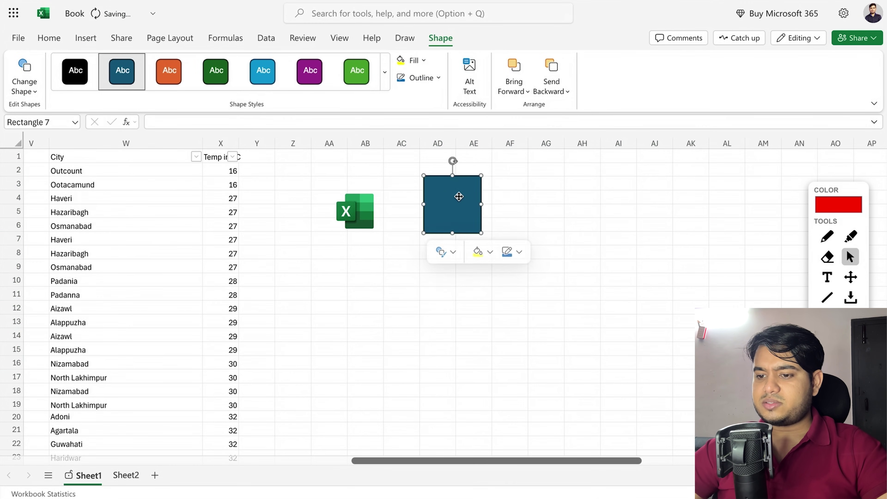
pyautogui.moveTo(482, 233); pyautogui.dragTo(637, 312)
pyautogui.click(168, 83)
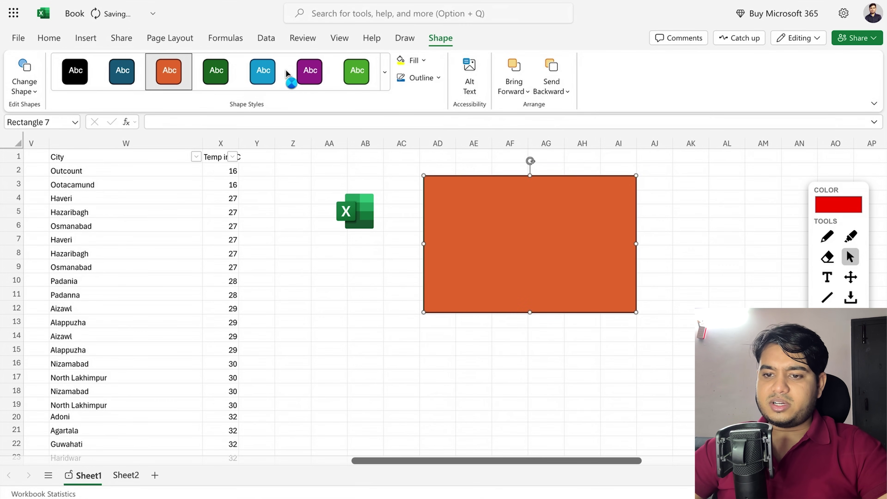
# Step: Delete the rectangle and the Excel logo picture from the sheet
pyautogui.click(91, 39)
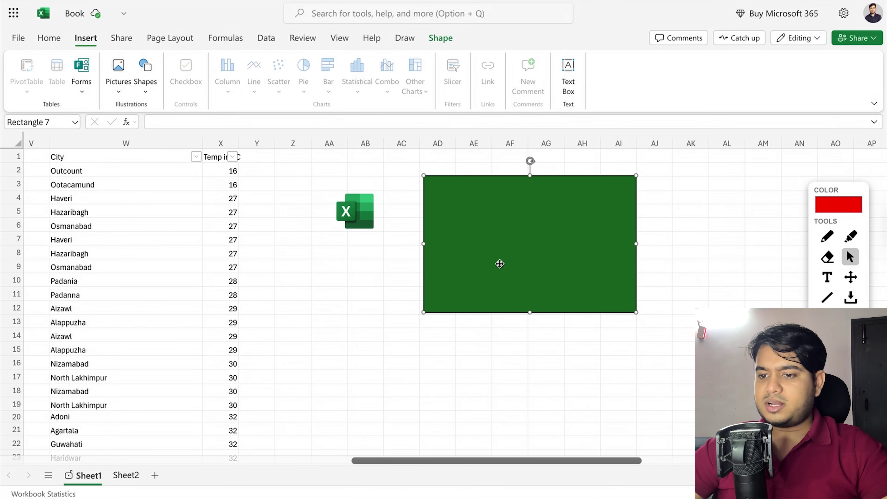
pyautogui.press('Delete')
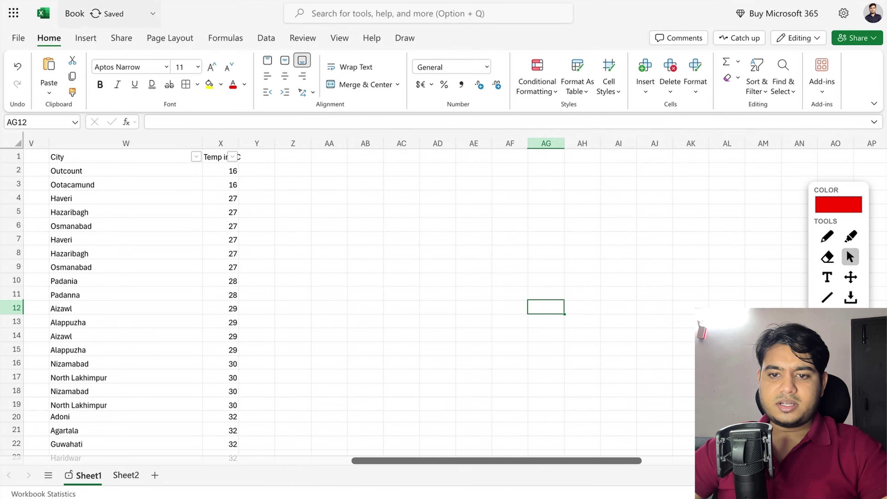
# Step: Insert checkboxes in cells Y2 to Y15 next to the city temperatures
pyautogui.click(86, 38)
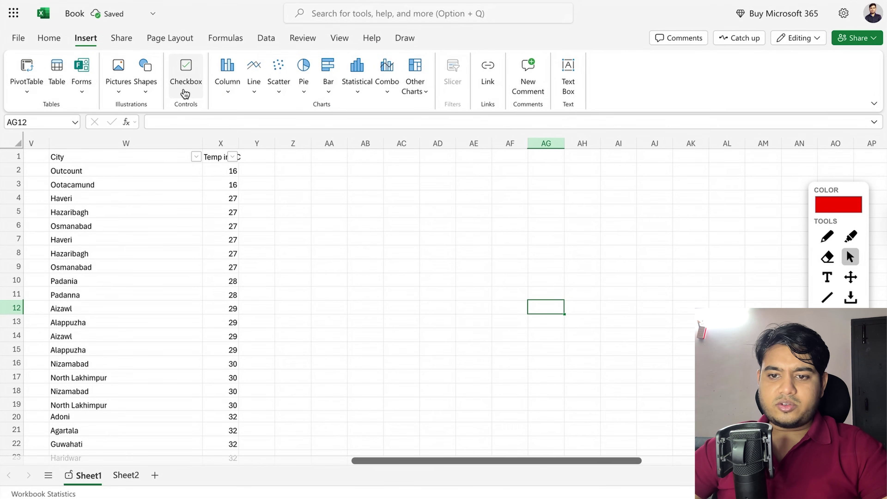
pyautogui.click(265, 168)
pyautogui.moveTo(265, 170); pyautogui.dragTo(263, 346)
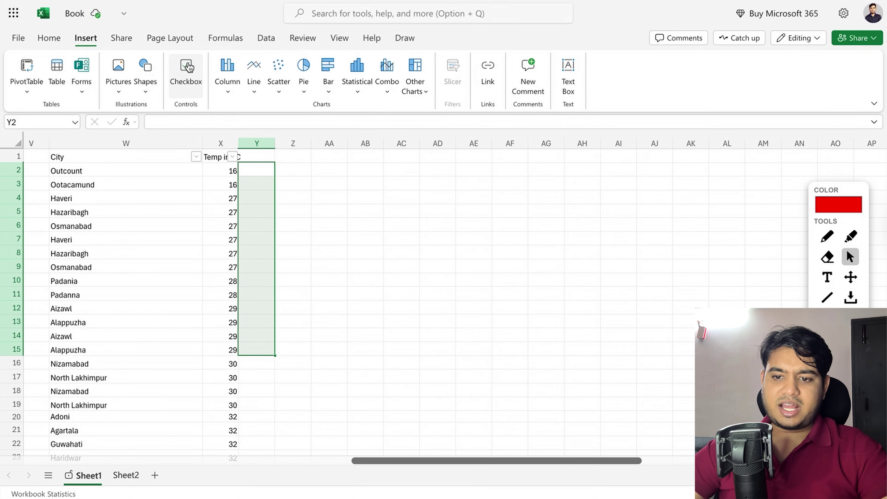
pyautogui.click(188, 66)
pyautogui.click(365, 210)
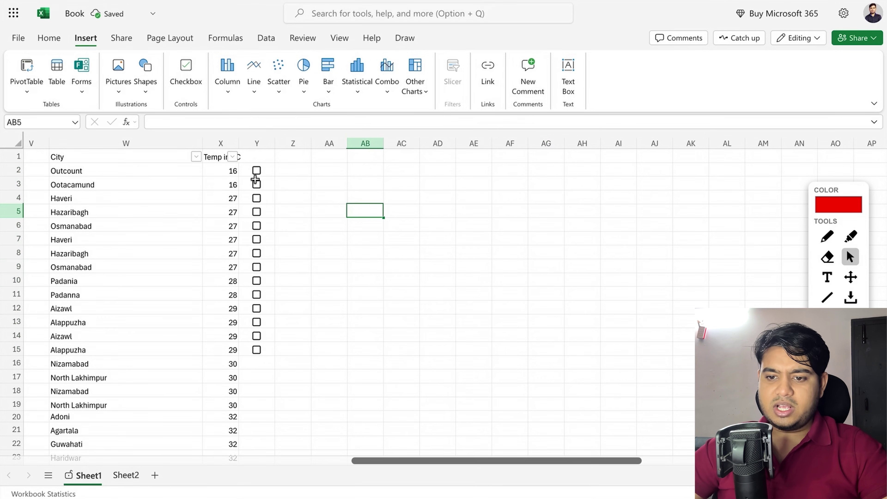
# Step: Tick the checkboxes in Y2, Y4 and Y6
pyautogui.click(257, 173)
pyautogui.click(257, 180)
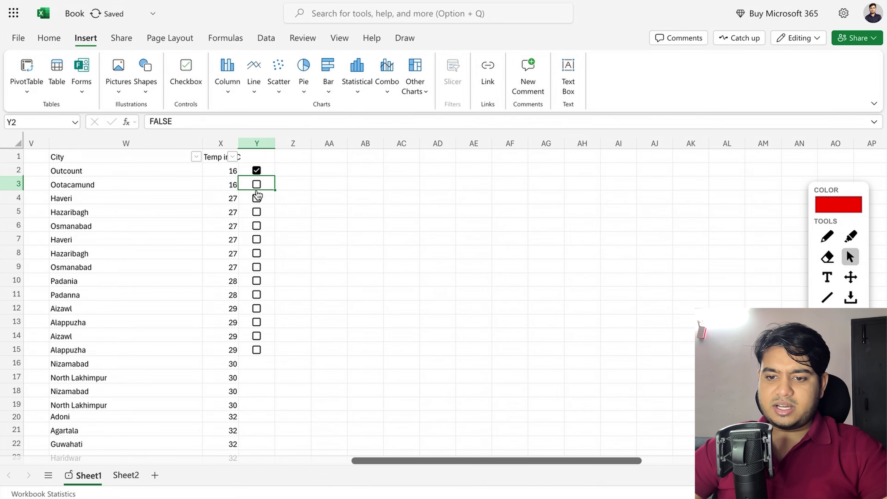
pyautogui.click(257, 199)
pyautogui.click(258, 218)
pyautogui.click(256, 226)
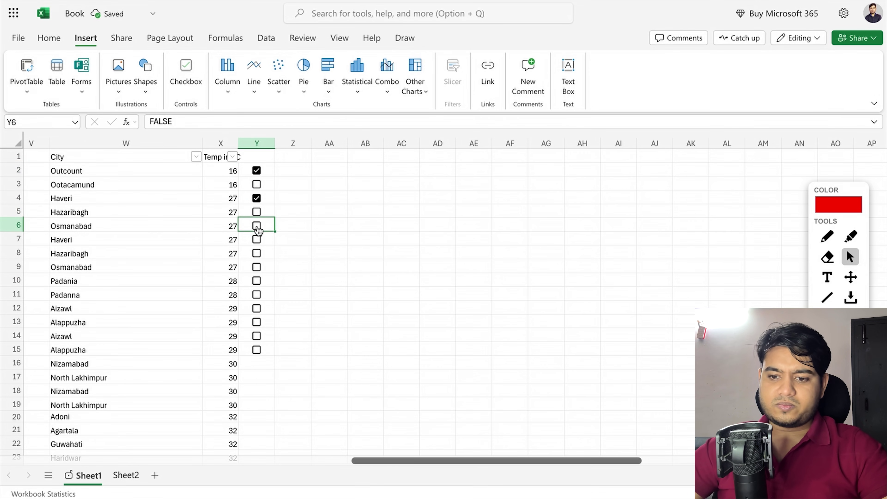
pyautogui.click(258, 245)
# Step: Set the font colour of the checkbox in Y2 to green
pyautogui.moveTo(269, 168)
pyautogui.mouseDown()
pyautogui.moveTo(267, 271)
pyautogui.moveTo(270, 166)
pyautogui.mouseUp()
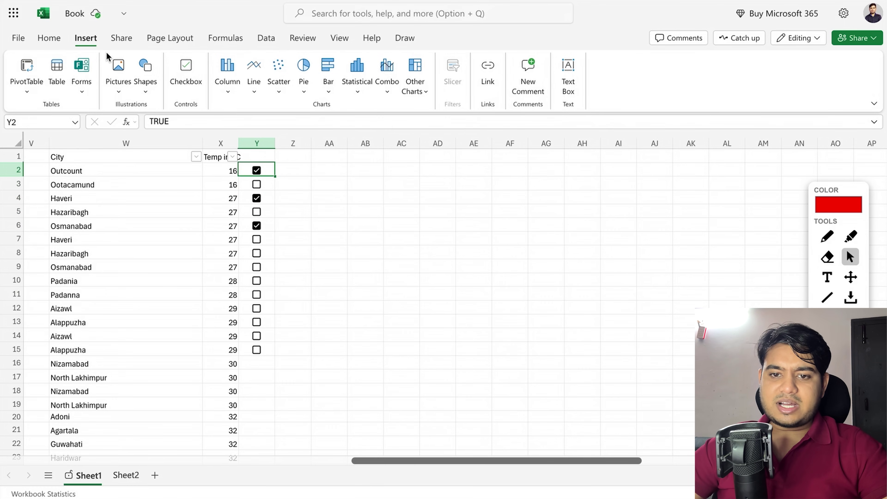
pyautogui.click(57, 38)
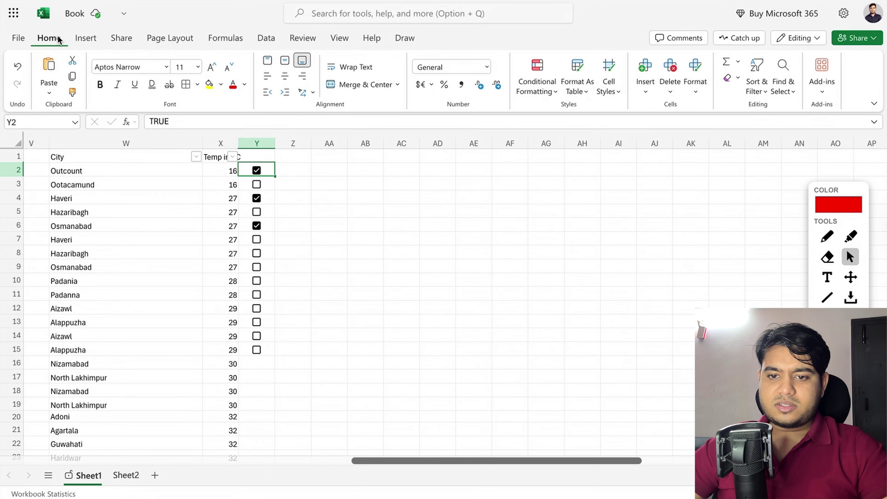
pyautogui.click(244, 84)
pyautogui.click(371, 137)
pyautogui.click(364, 233)
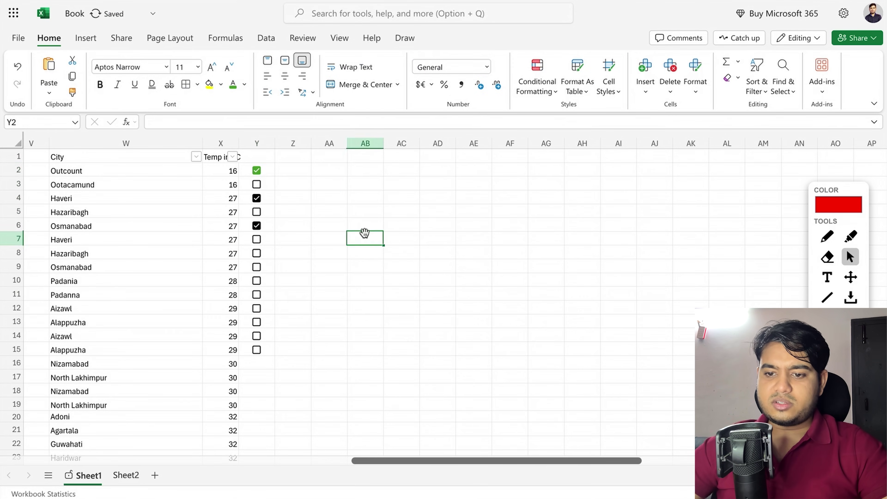
# Step: Apply the same green font colour to the ticked checkboxes in Y4 and Y6
pyautogui.click(268, 196)
pyautogui.click(268, 168)
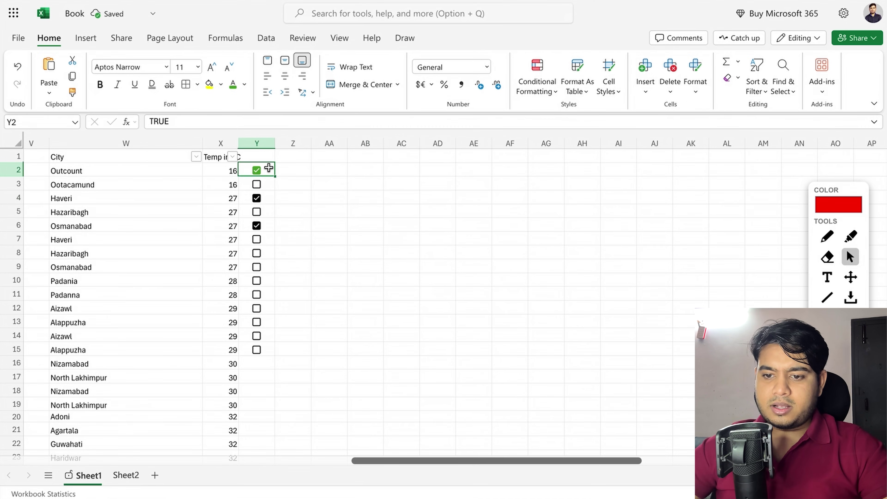
pyautogui.click(270, 202)
pyautogui.click(244, 84)
pyautogui.click(234, 85)
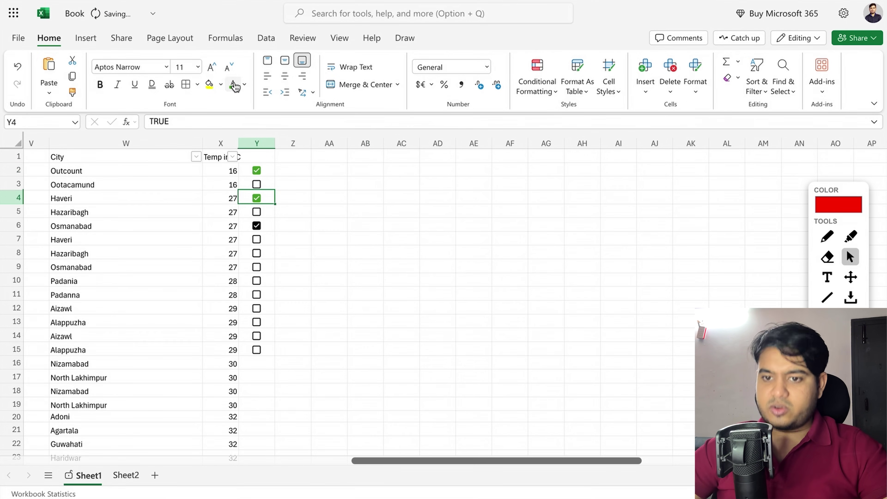
pyautogui.click(273, 230)
pyautogui.click(234, 85)
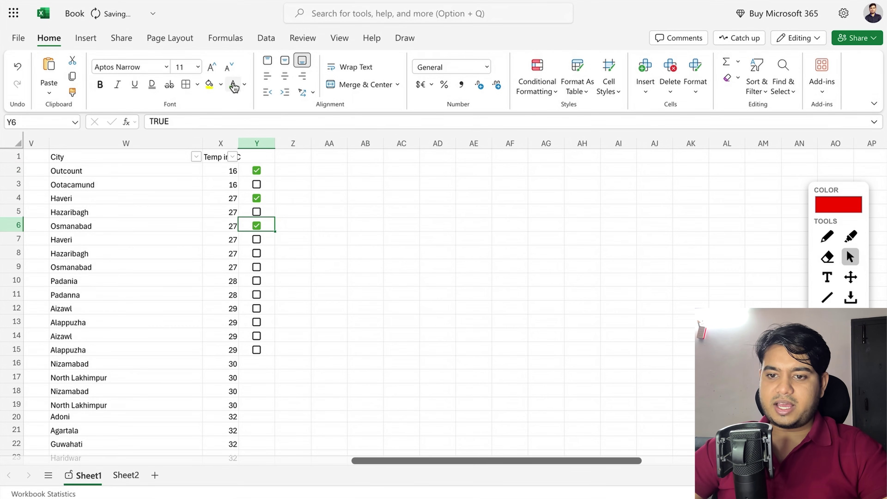
pyautogui.click(364, 251)
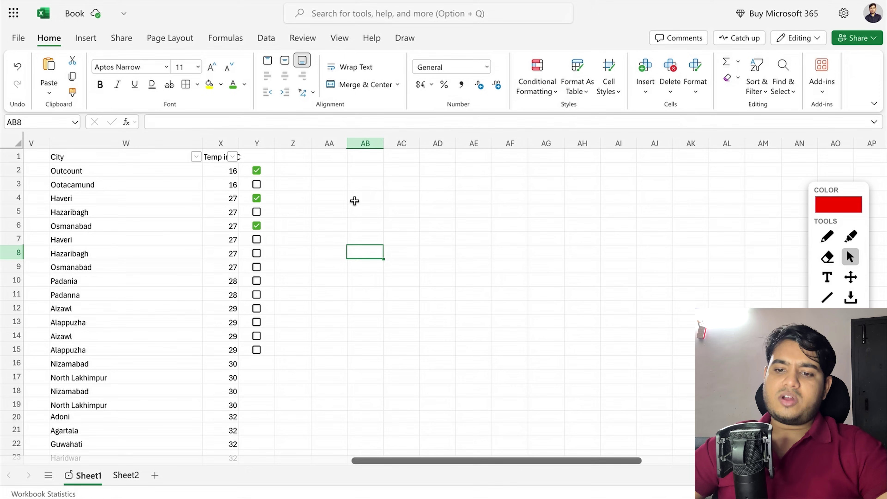
# Step: Toggle the checkbox in Y2 off and back on
pyautogui.click(260, 176)
pyautogui.click(257, 171)
pyautogui.click(257, 171)
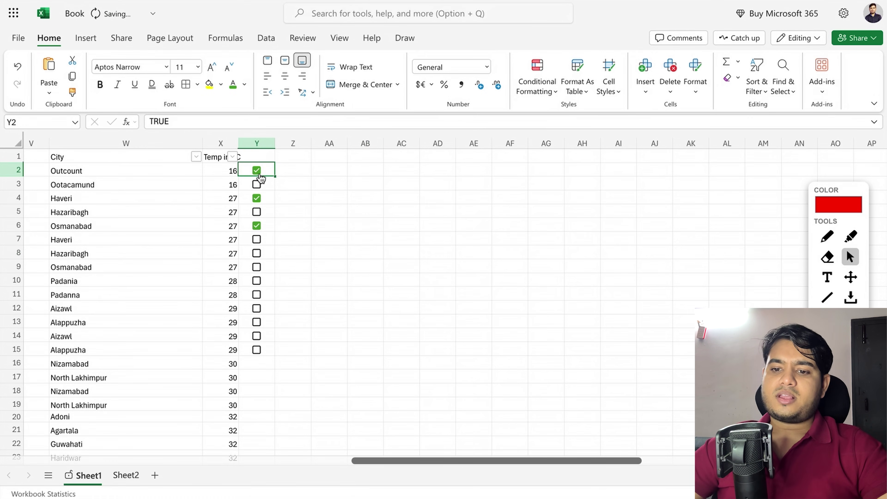
pyautogui.click(297, 182)
pyautogui.click(258, 175)
# Step: Compare the underlying cell values of the ticked checkbox in Y2 and the unticked one in Y3
pyautogui.click(268, 184)
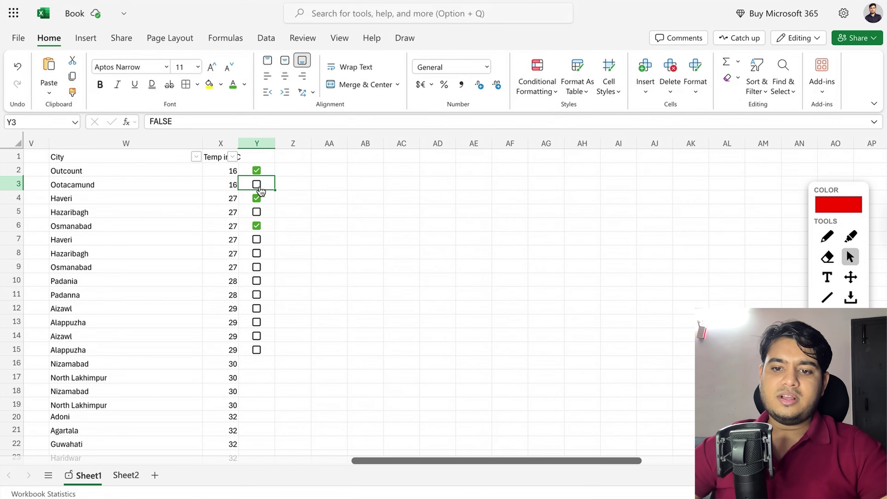
pyautogui.press('F2')
pyautogui.click(338, 192)
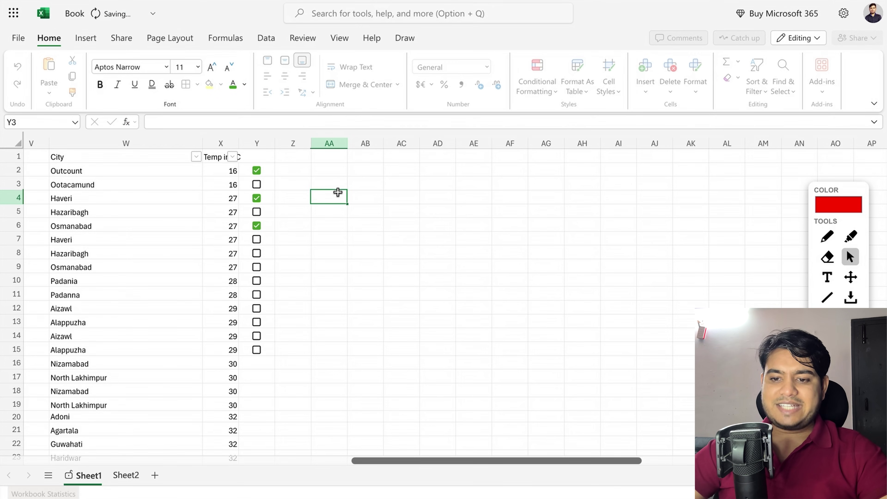
pyautogui.click(272, 184)
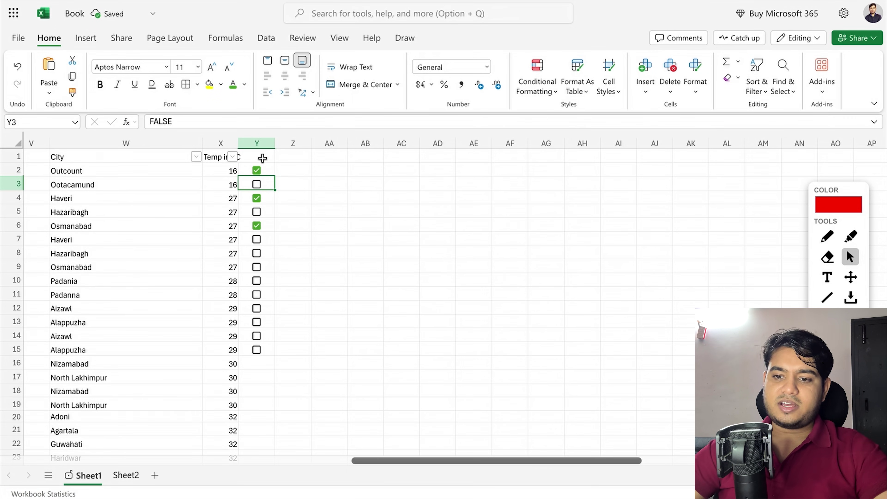
pyautogui.click(269, 171)
pyautogui.click(192, 122)
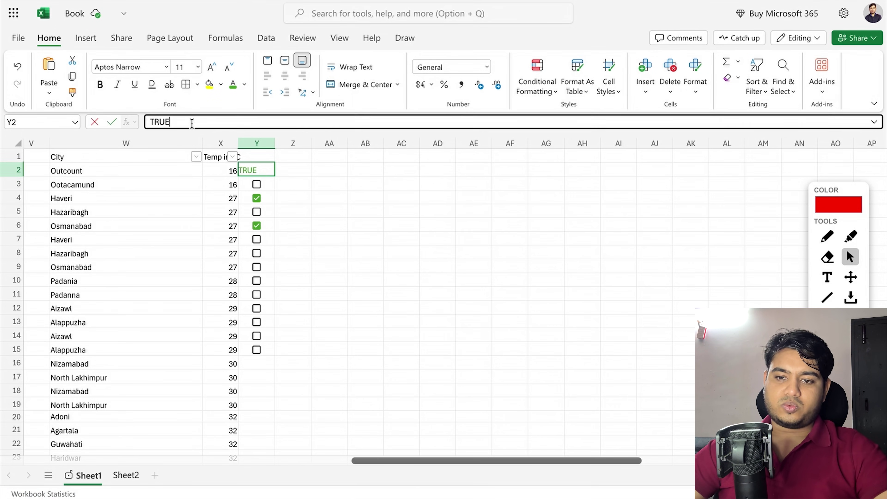
pyautogui.click(363, 210)
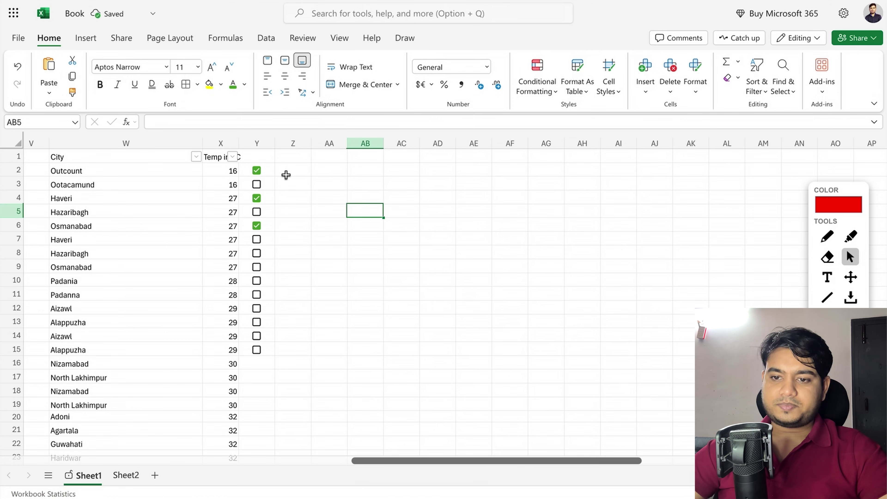
pyautogui.click(269, 171)
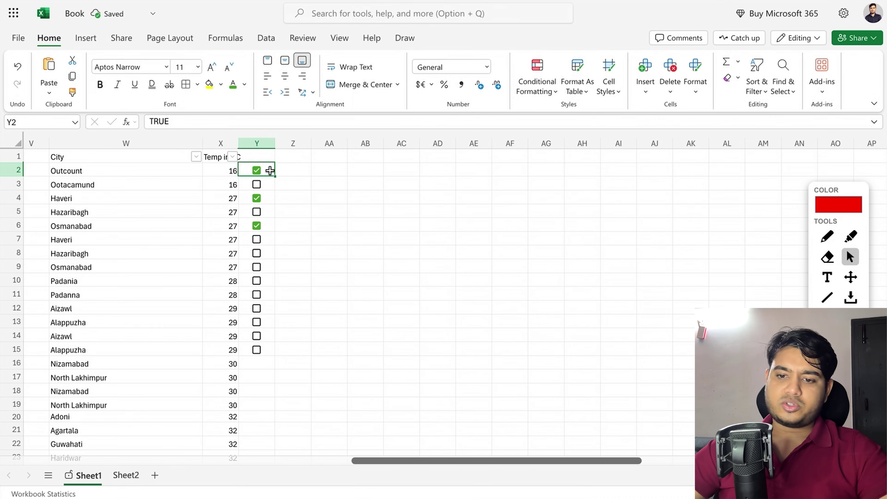
pyautogui.click(270, 188)
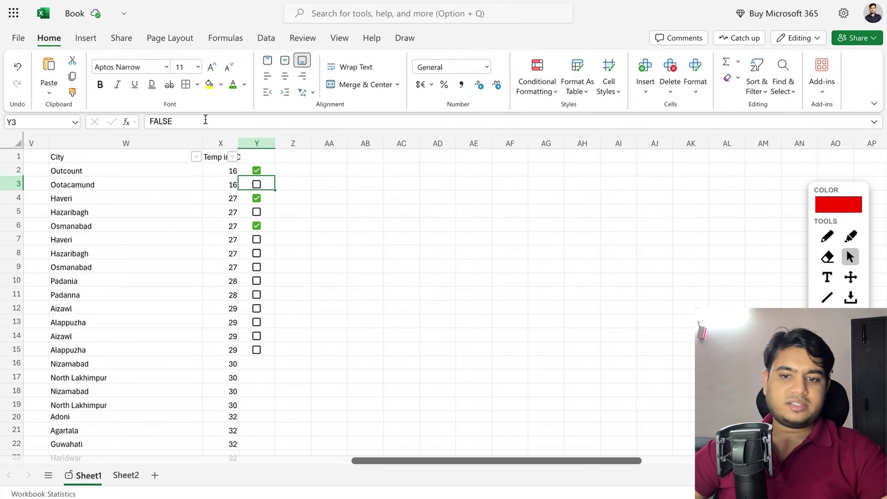
pyautogui.click(320, 179)
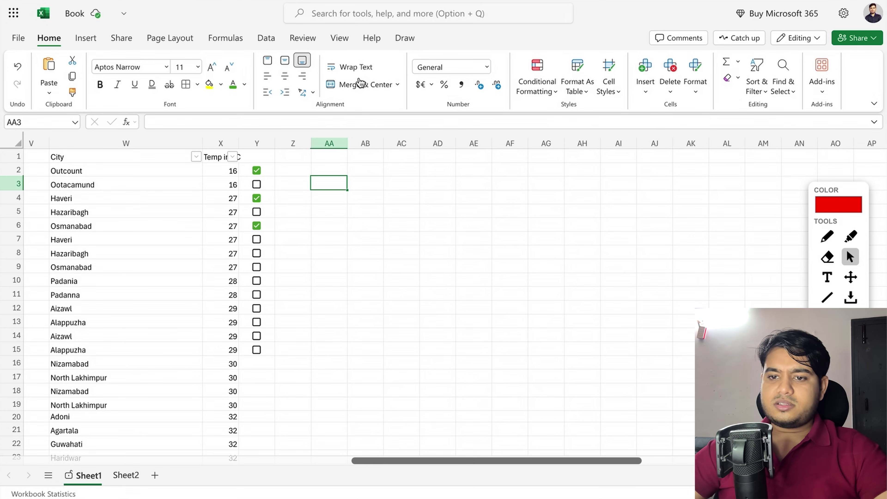
# Step: Insert a clustered column chart from the City and Temp data in W1:X15 and place it beside the table, starting around AB2
pyautogui.click(126, 37)
pyautogui.click(85, 37)
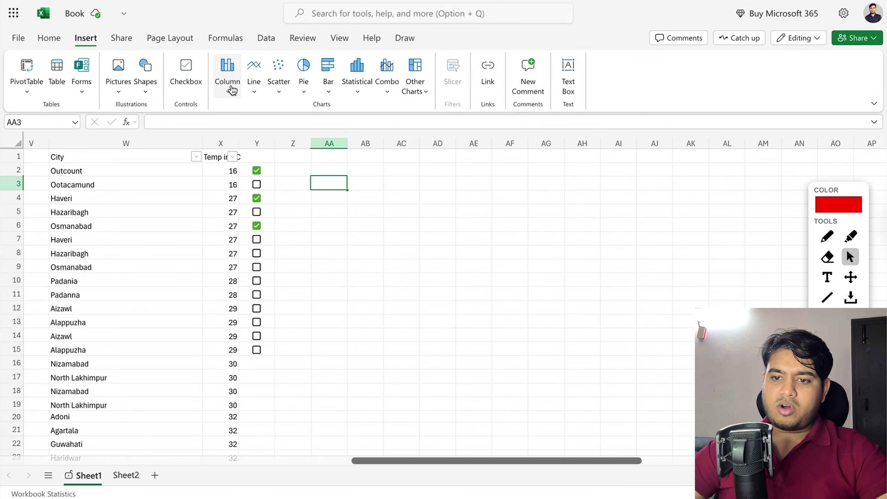
pyautogui.click(119, 164)
pyautogui.moveTo(169, 154); pyautogui.dragTo(207, 353)
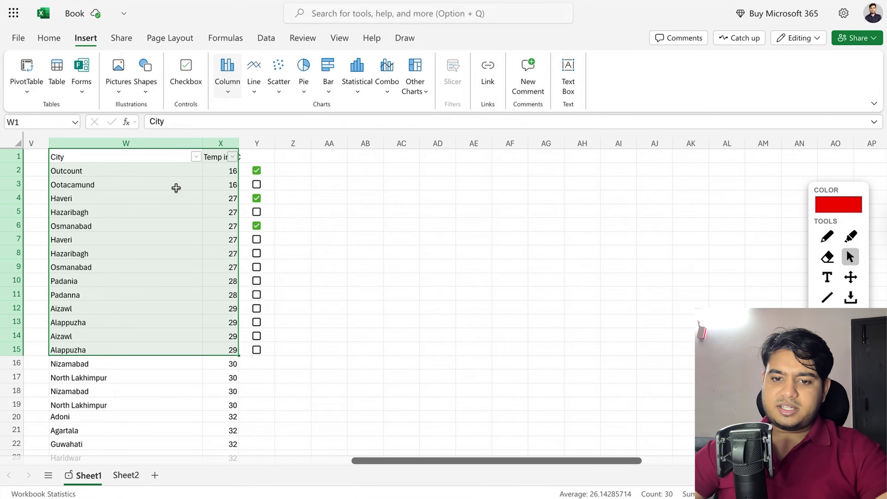
pyautogui.click(230, 67)
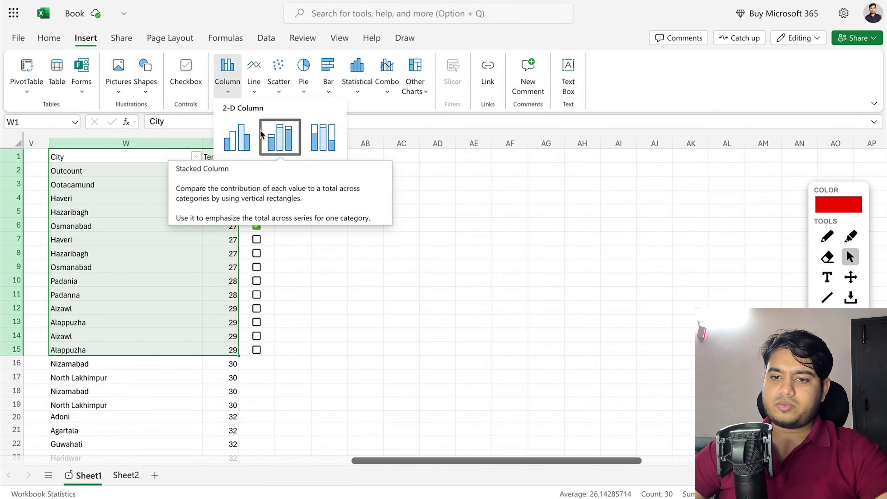
pyautogui.click(240, 137)
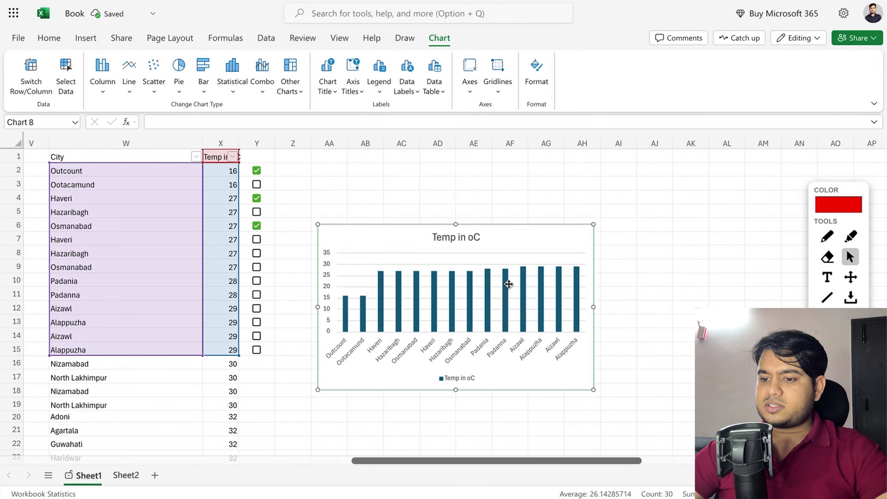
pyautogui.moveTo(515, 232); pyautogui.dragTo(544, 169)
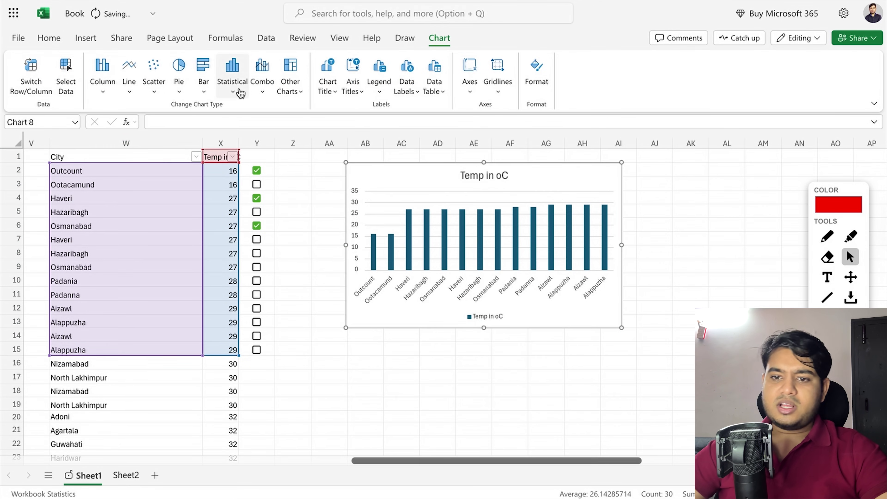
# Step: Change the Temp in oC chart to the 2-D Stacked Column type and deselect it
pyautogui.click(102, 75)
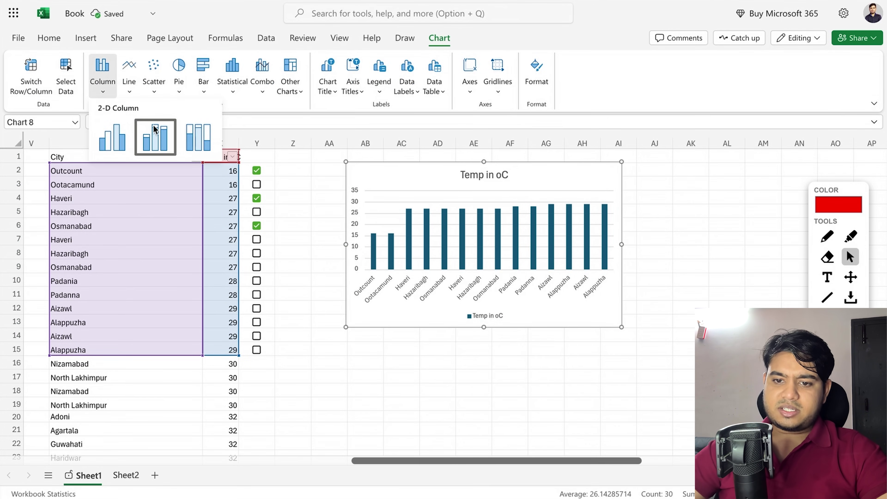
pyautogui.click(160, 134)
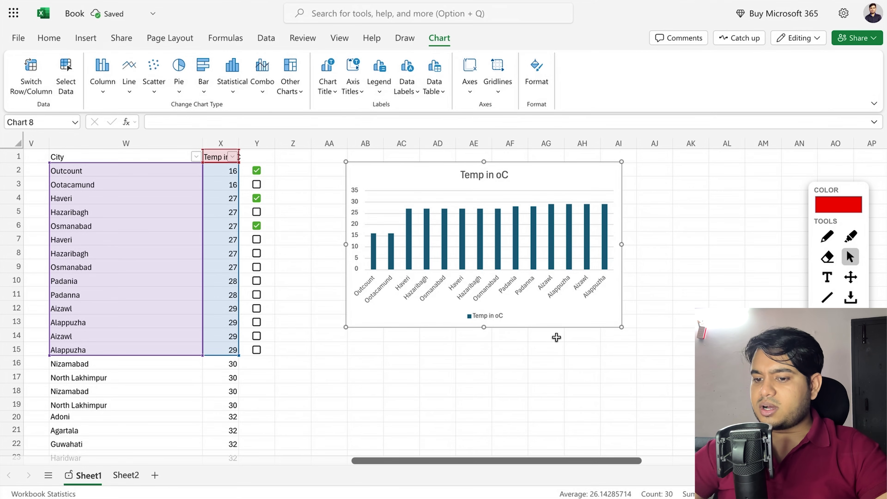
pyautogui.hscroll(2, 525, 370)
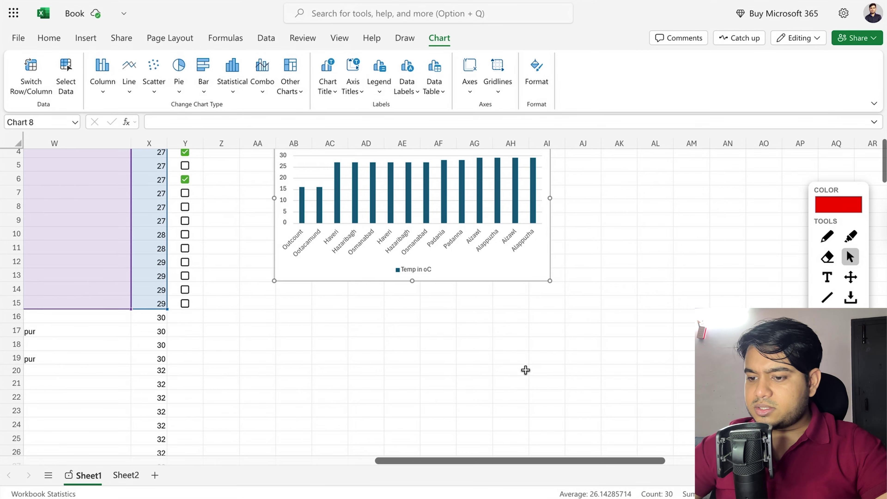
pyautogui.hscroll(-8, 525, 370)
pyautogui.hscroll(7, 526, 369)
pyautogui.hscroll(-2, 526, 370)
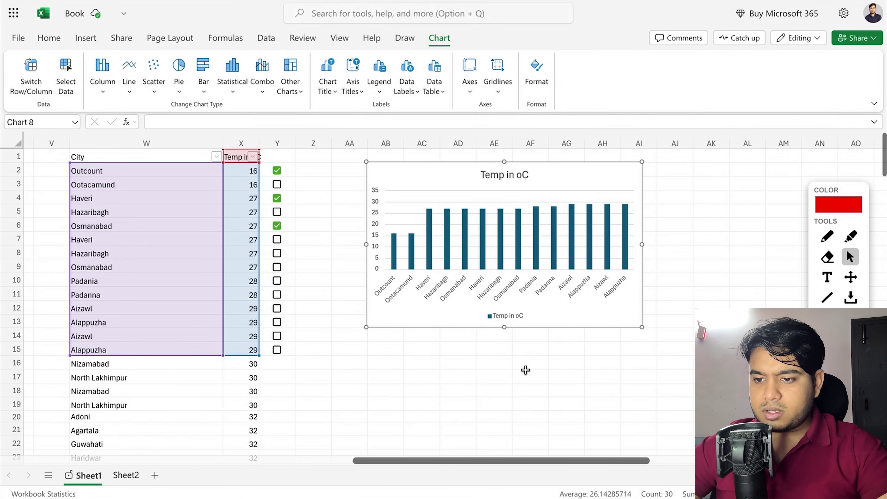
pyautogui.click(453, 362)
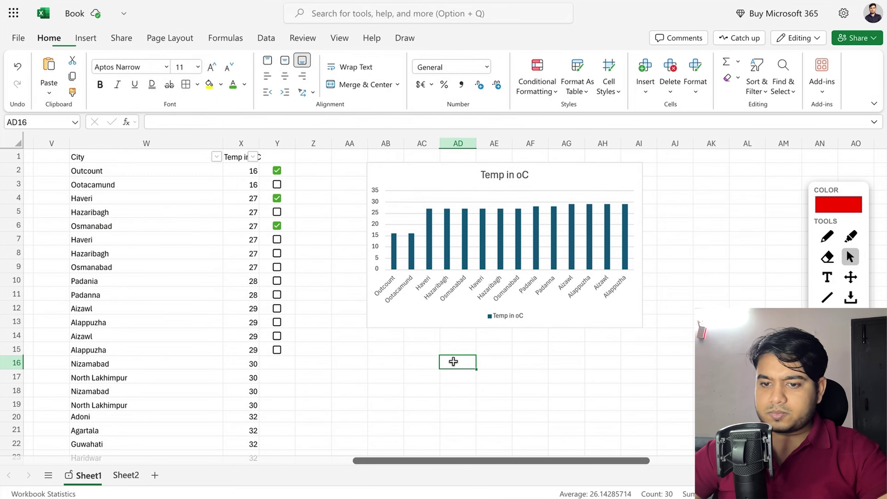
# Step: Insert a second stacked column chart from W1:X16, shift it slightly, and delete it
pyautogui.moveTo(111, 156); pyautogui.dragTo(232, 360)
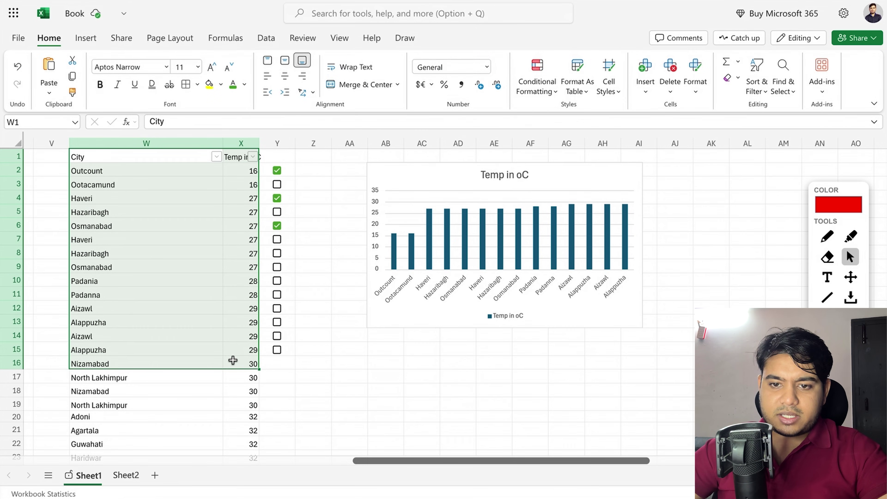
pyautogui.click(87, 39)
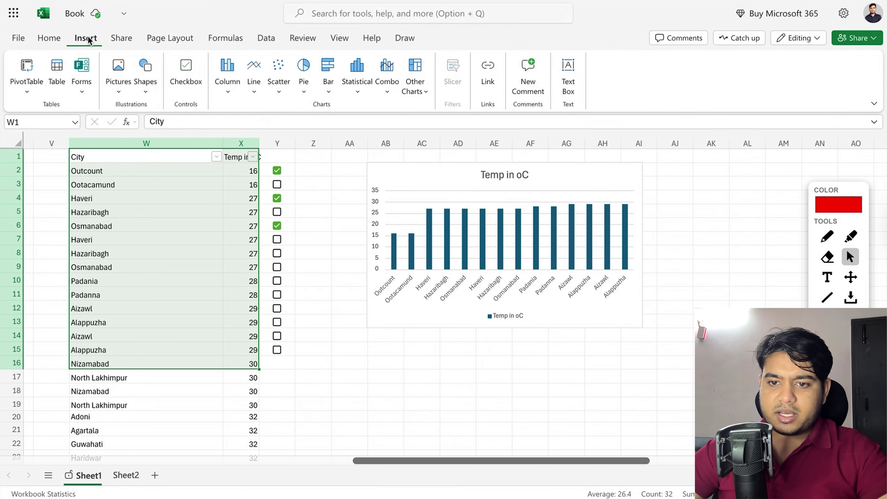
pyautogui.click(234, 92)
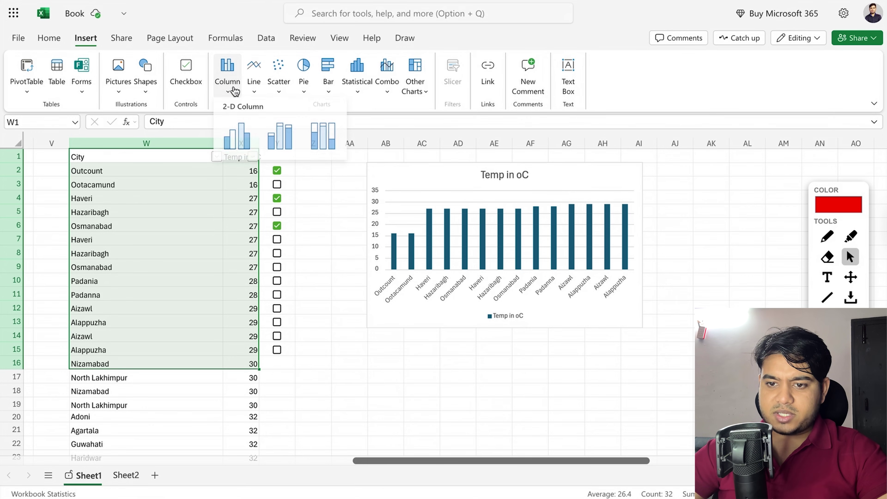
pyautogui.click(286, 140)
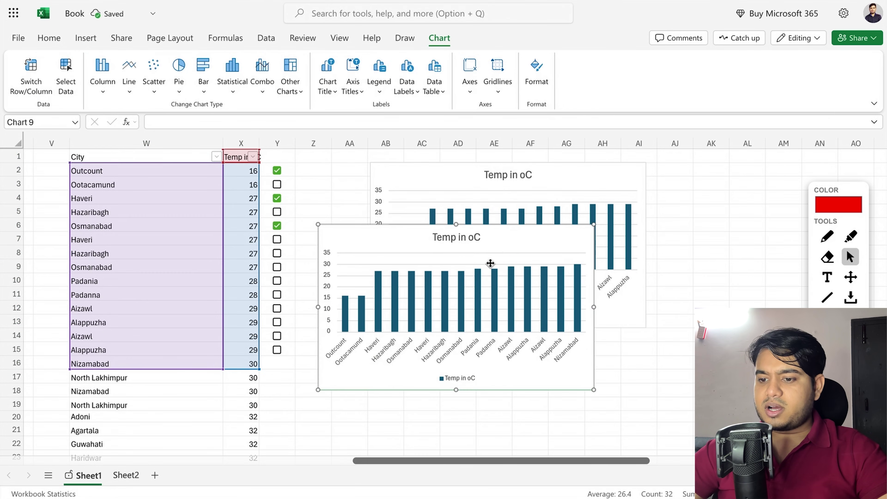
pyautogui.moveTo(503, 239); pyautogui.dragTo(526, 238)
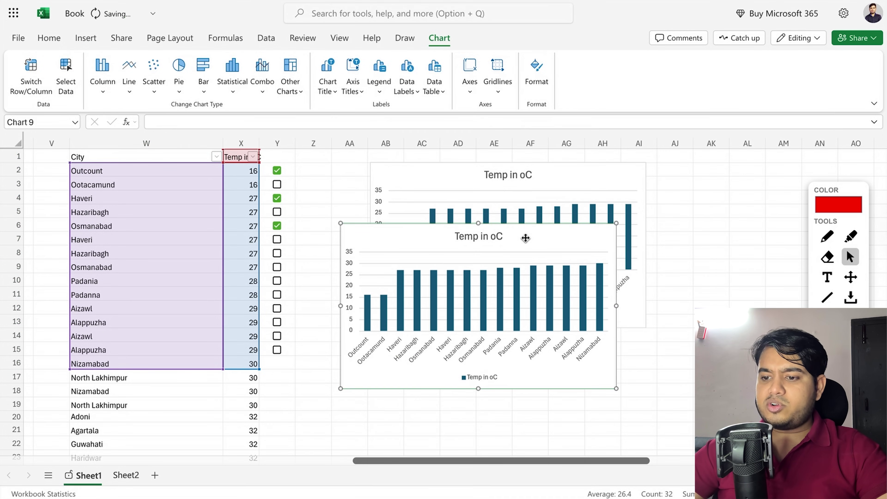
pyautogui.press('Delete')
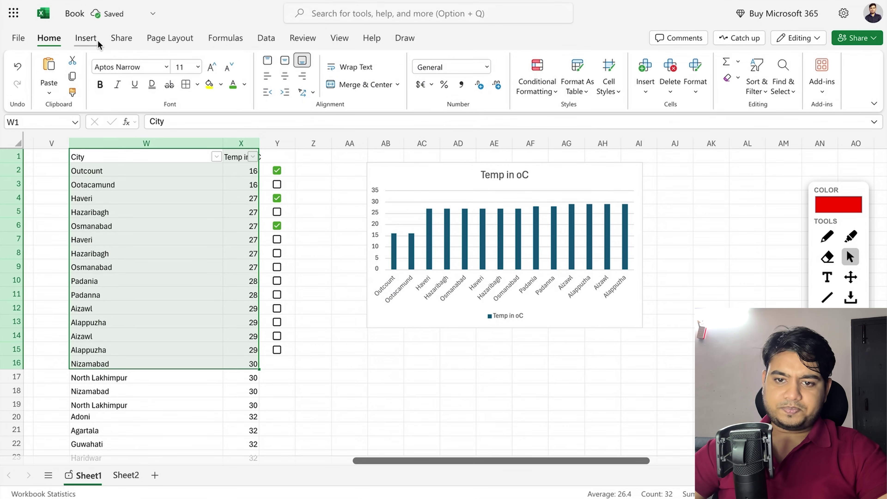
pyautogui.click(98, 40)
pyautogui.click(228, 92)
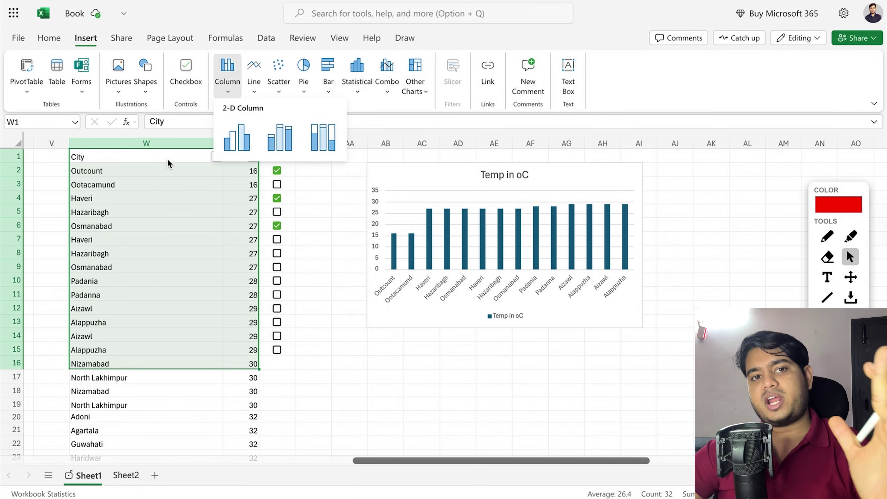
pyautogui.click(287, 81)
pyautogui.press('Escape')
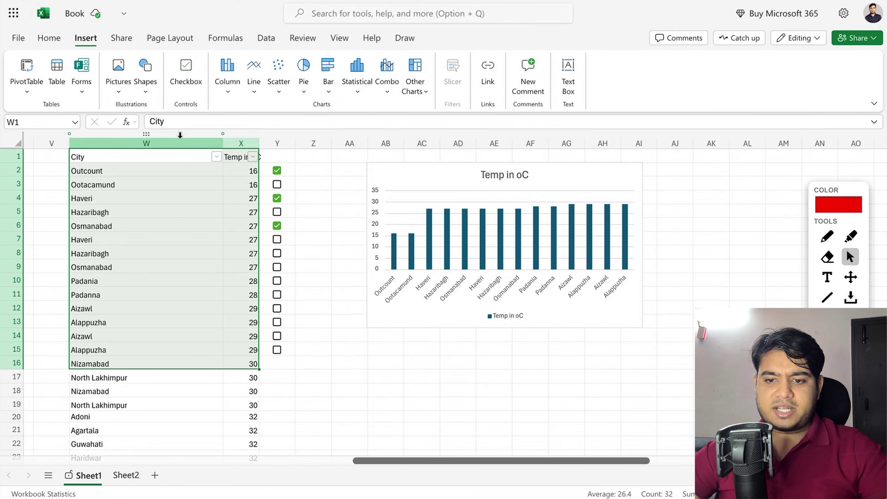
# Step: Insert a doughnut chart from the City and Temp data in W1:X7 and delete it
pyautogui.click(158, 167)
pyautogui.moveTo(158, 156); pyautogui.dragTo(254, 242)
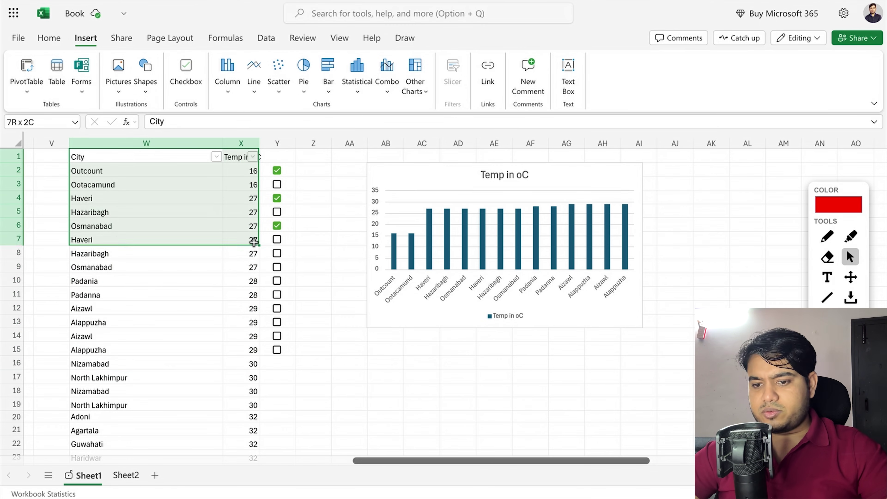
pyautogui.click(305, 72)
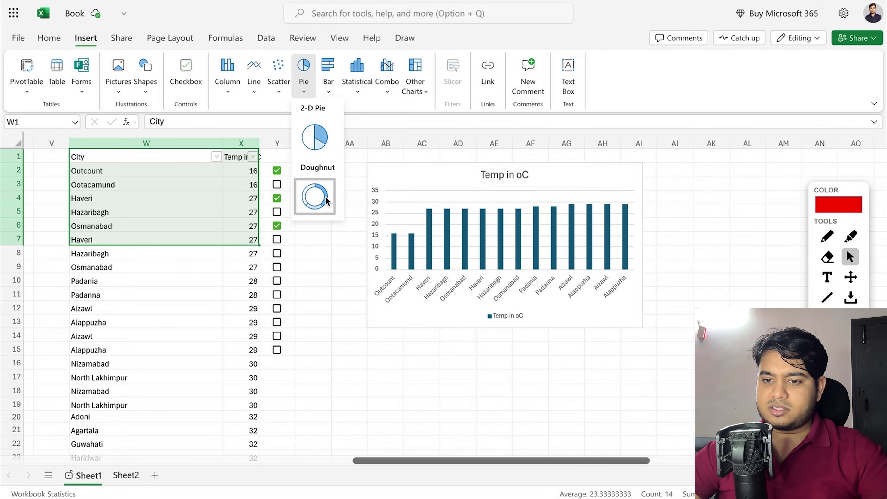
pyautogui.click(325, 196)
pyautogui.moveTo(547, 245); pyautogui.dragTo(554, 216)
pyautogui.press('Delete')
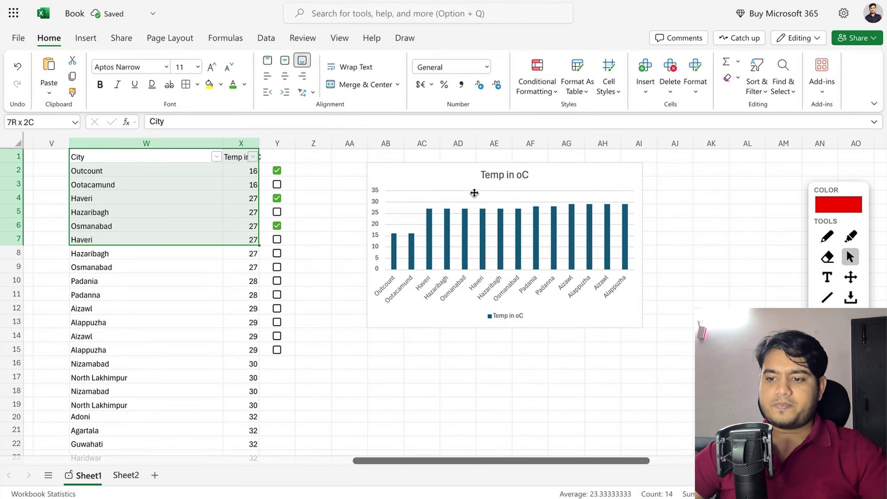
# Step: Stretch the Temp in oC column chart downward until its lower edge reaches row 19
pyautogui.click(448, 327)
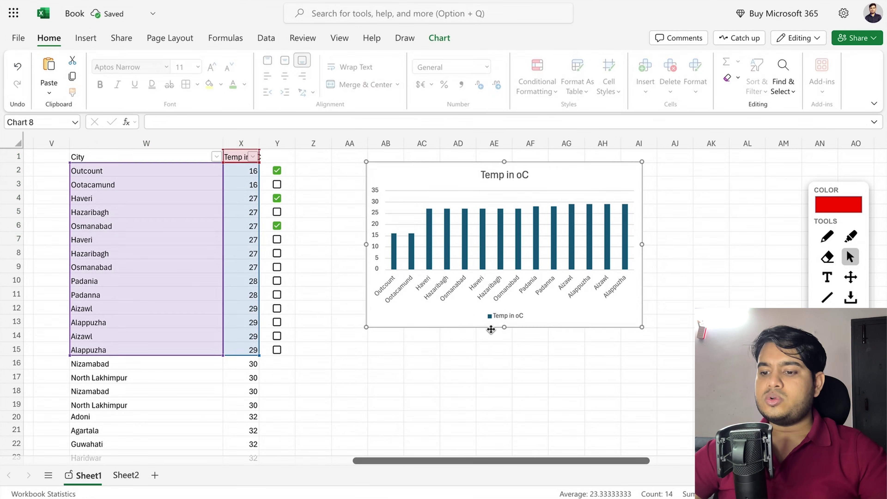
pyautogui.moveTo(507, 328); pyautogui.dragTo(508, 406)
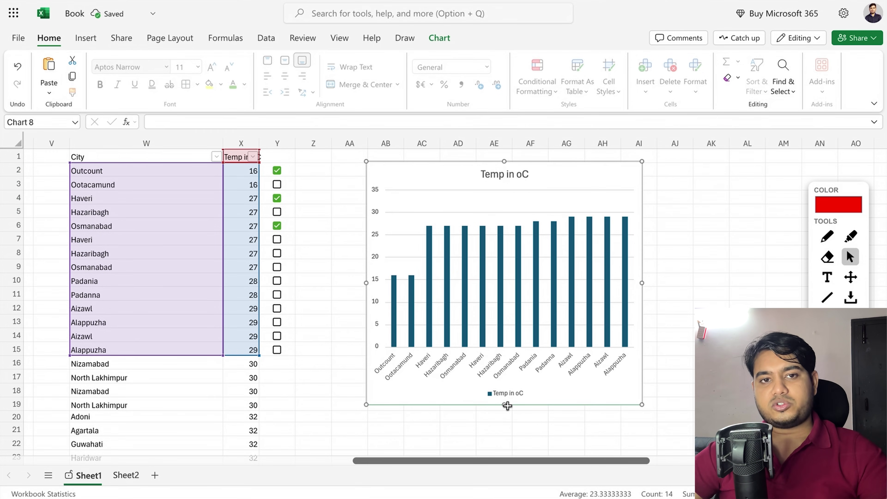
pyautogui.click(347, 198)
pyautogui.moveTo(251, 173); pyautogui.dragTo(258, 350)
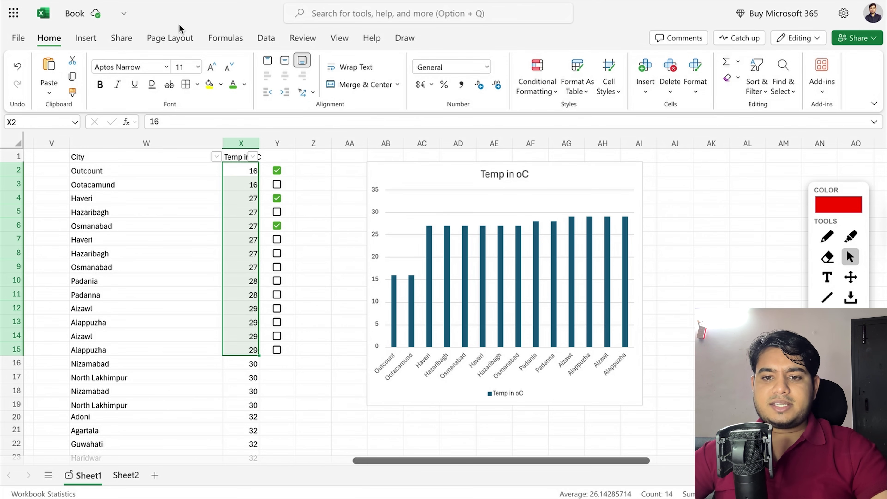
pyautogui.click(86, 41)
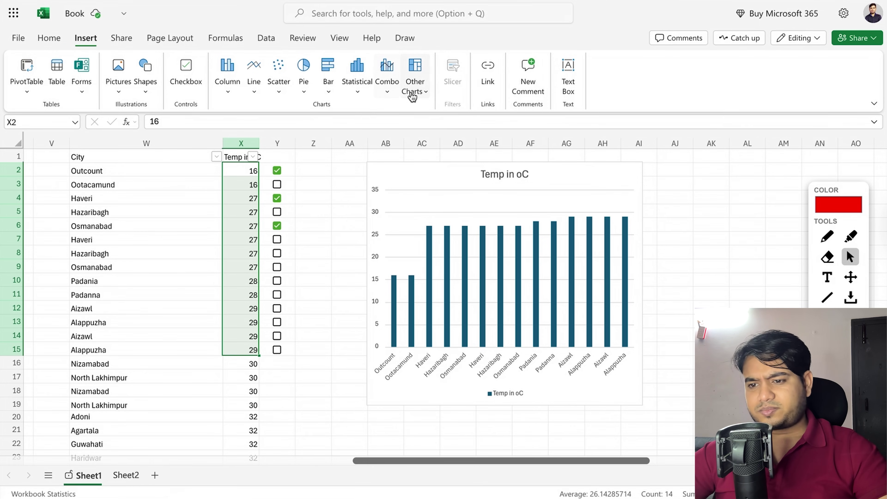
pyautogui.click(492, 78)
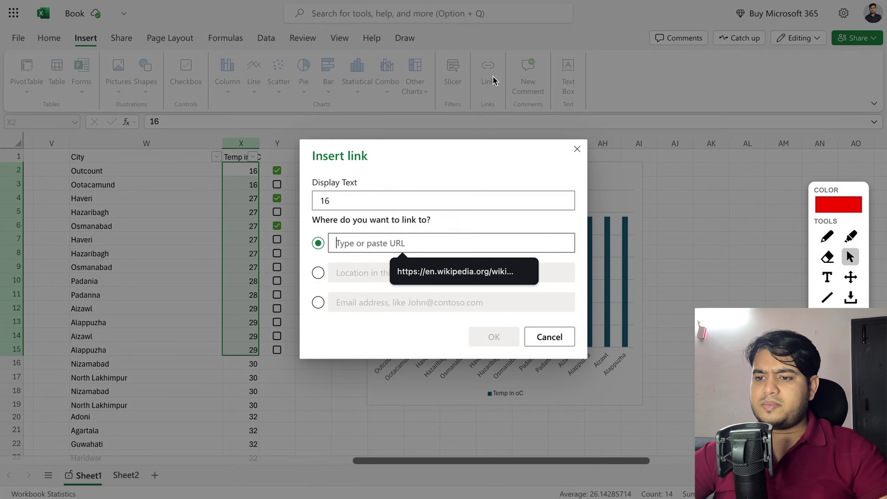
pyautogui.click(573, 149)
pyautogui.click(353, 222)
# Step: Add a hyperlink to cell X3 using the suggested en.wikipedia.org URL, keeping 16 as the display text
pyautogui.click(256, 188)
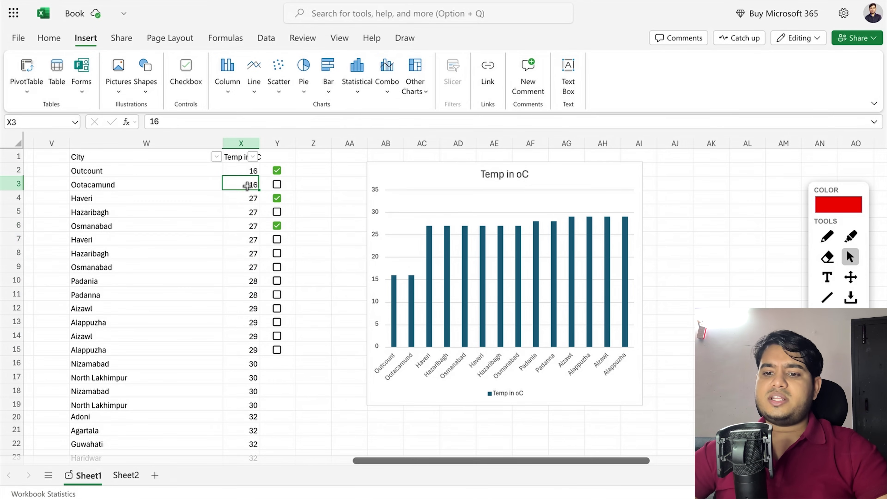
pyautogui.click(486, 70)
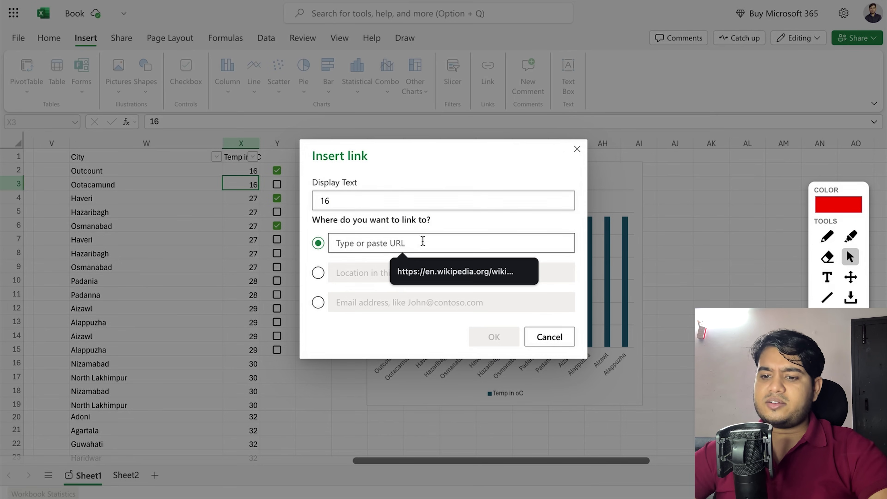
pyautogui.click(467, 271)
pyautogui.click(494, 336)
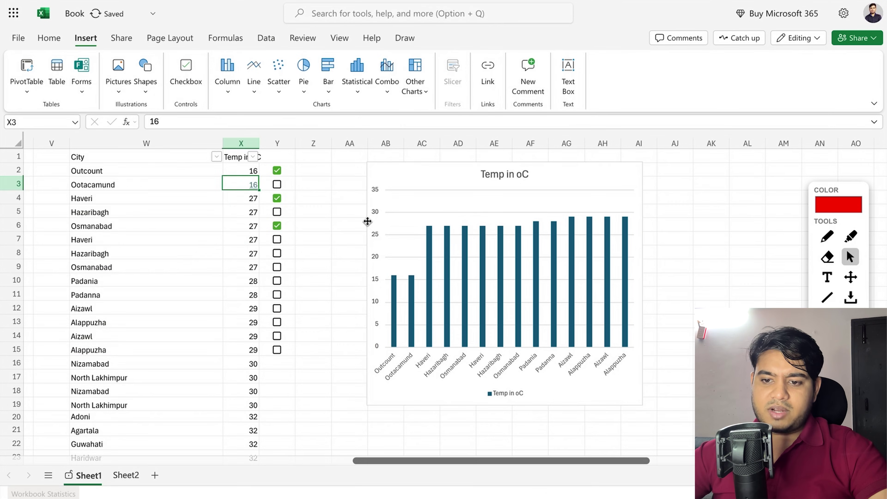
pyautogui.click(366, 222)
pyautogui.click(312, 198)
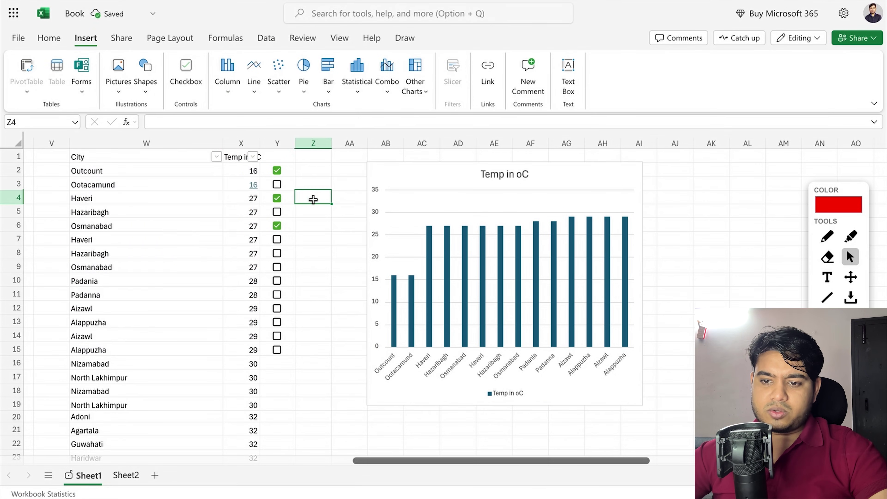
# Step: Check the hyperlink in cell X3 by viewing its Wikipedia preview card, and select an empty cell to close it
pyautogui.click(255, 187)
pyautogui.press('Right')
pyautogui.press('Right')
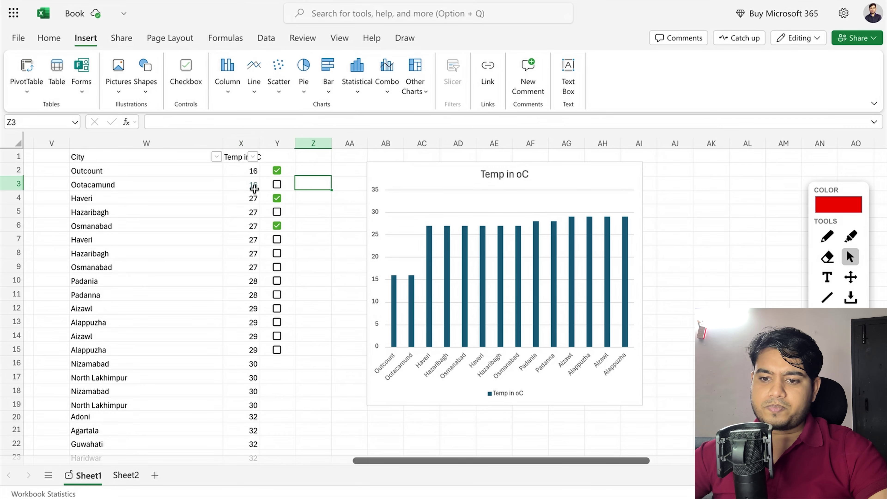
pyautogui.moveTo(254, 189)
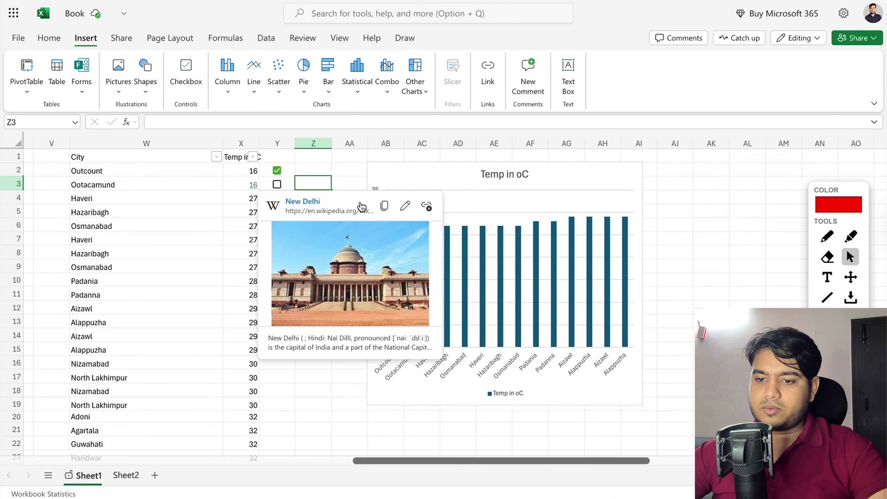
pyautogui.click(336, 171)
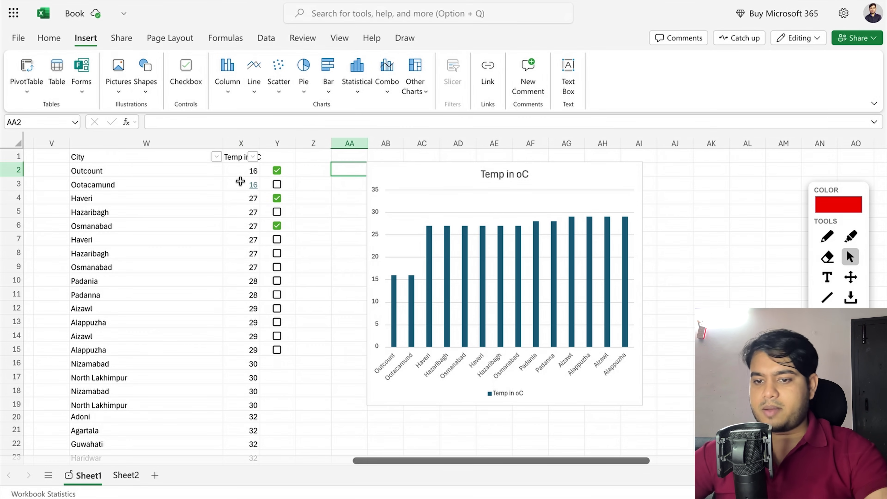
pyautogui.click(249, 183)
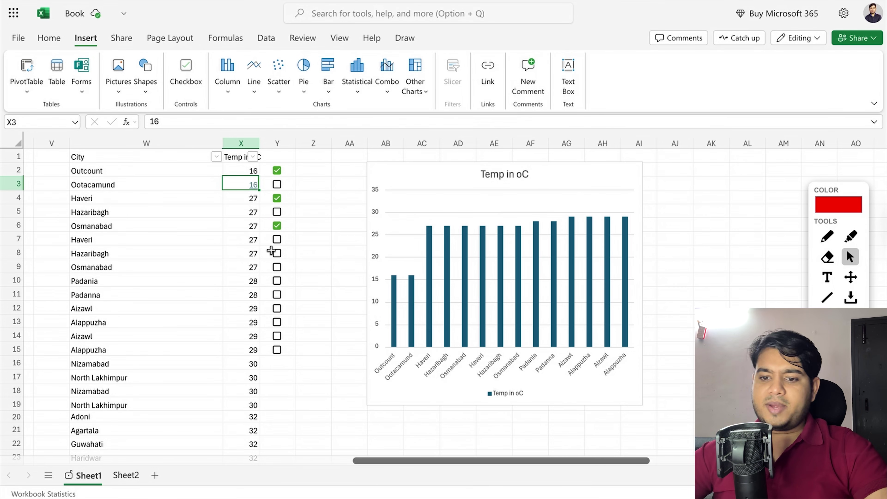
pyautogui.click(333, 206)
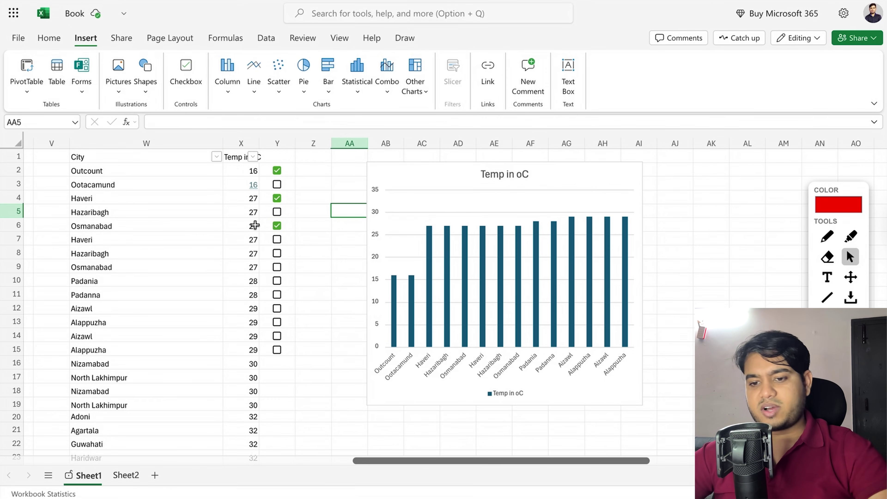
# Step: Start a new comment on the Osmanabad cell W6, try an @ mention in it, and clear the draft text
pyautogui.click(139, 225)
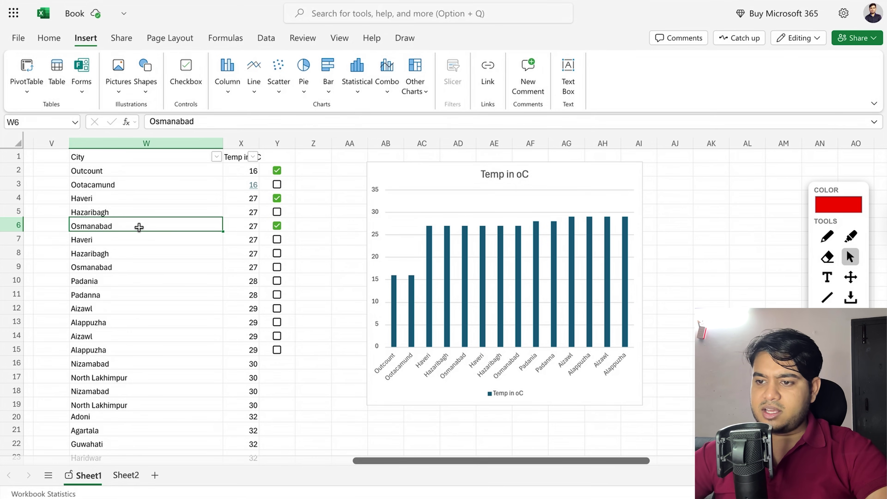
pyautogui.click(529, 70)
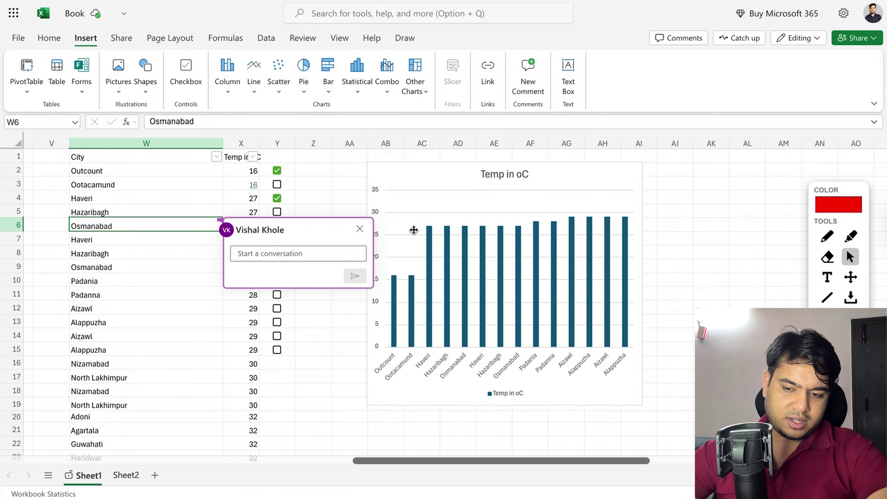
pyautogui.write('@')
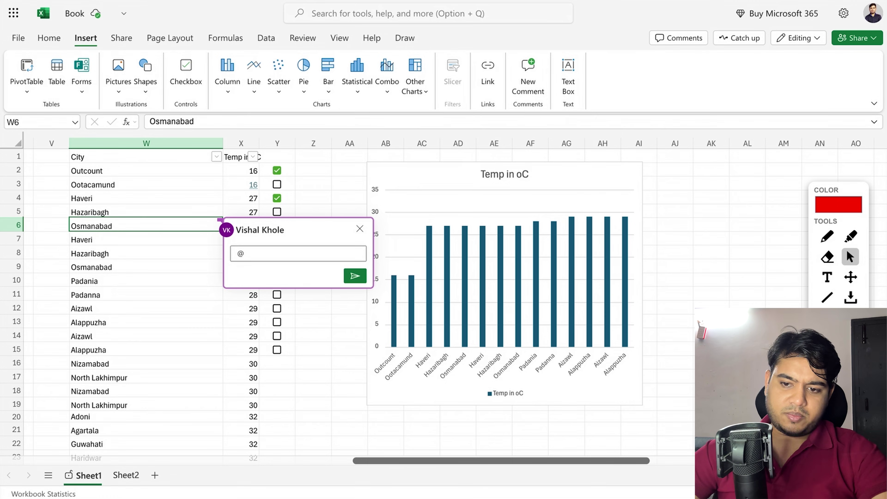
pyautogui.write('ve be')
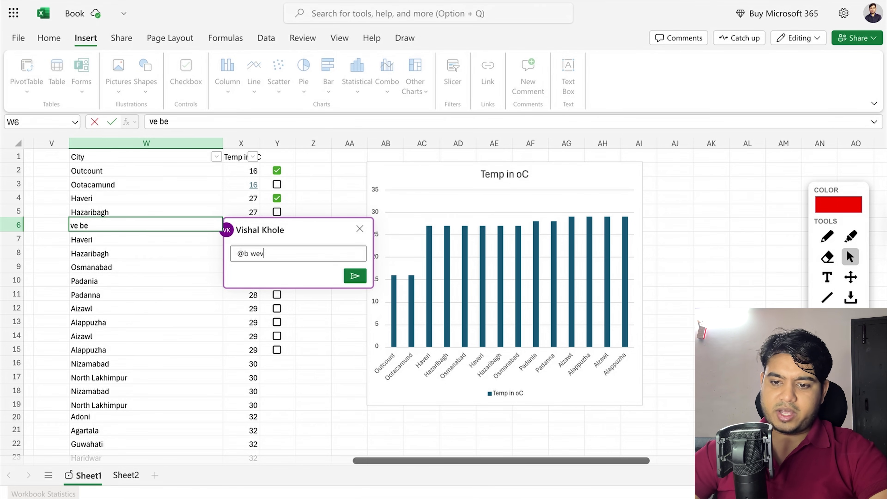
pyautogui.press('BackSpace')
pyautogui.press('BackSpace')
pyautogui.press('BackSpace')
pyautogui.press('BackSpace')
pyautogui.press('BackSpace')
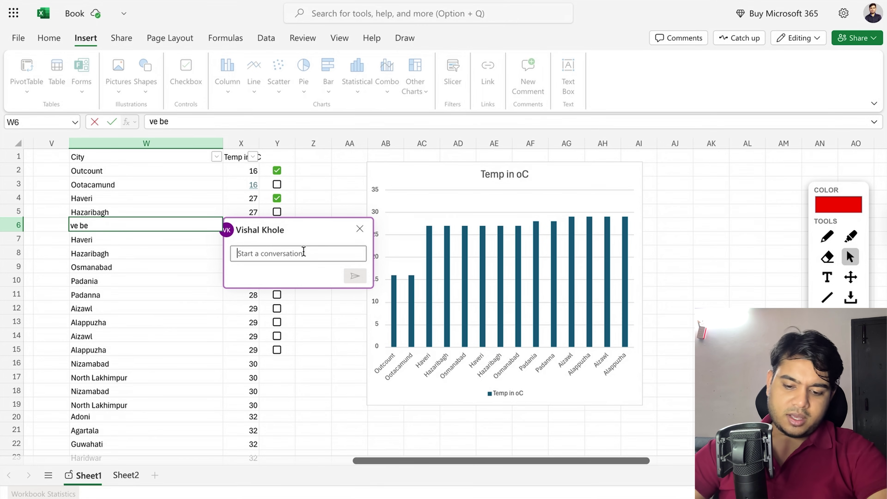
# Step: Write HEY PLEASE CHECK THE SPEELING OF THE CITY in the comment draft on cell W6
pyautogui.write('HEY C')
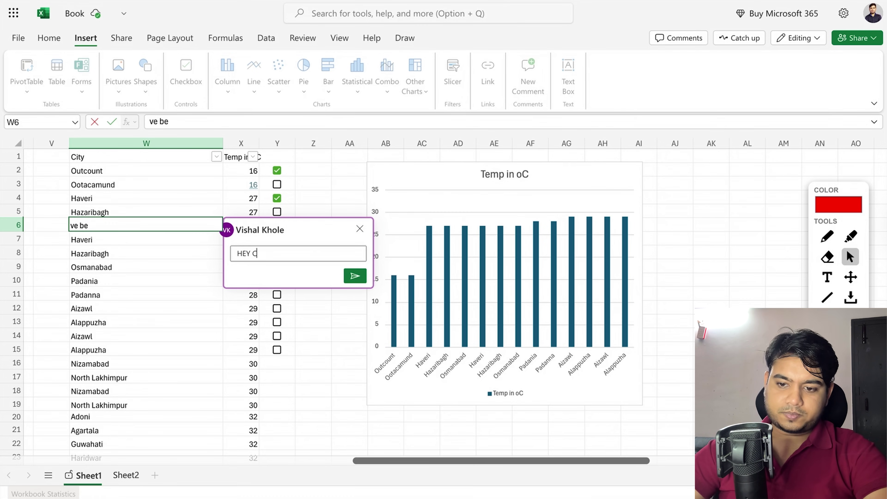
pyautogui.press('BackSpace')
pyautogui.write('PLEA')
pyautogui.write('SS')
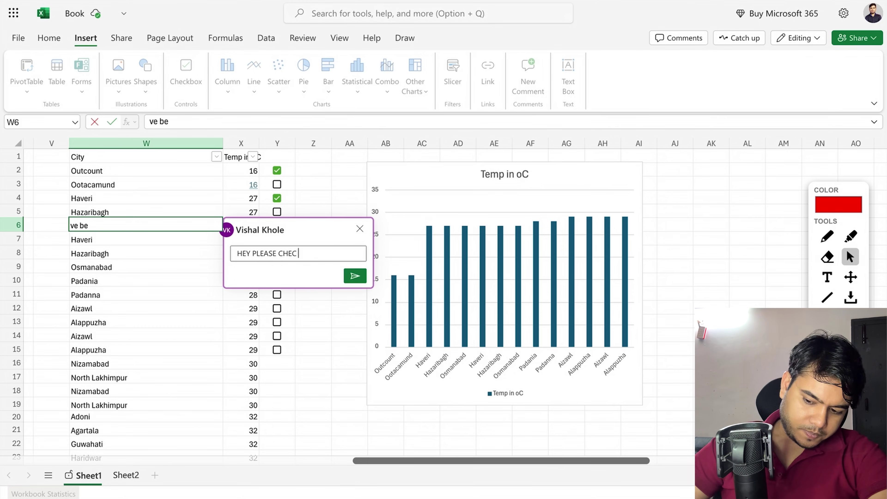
pyautogui.write('THE ')
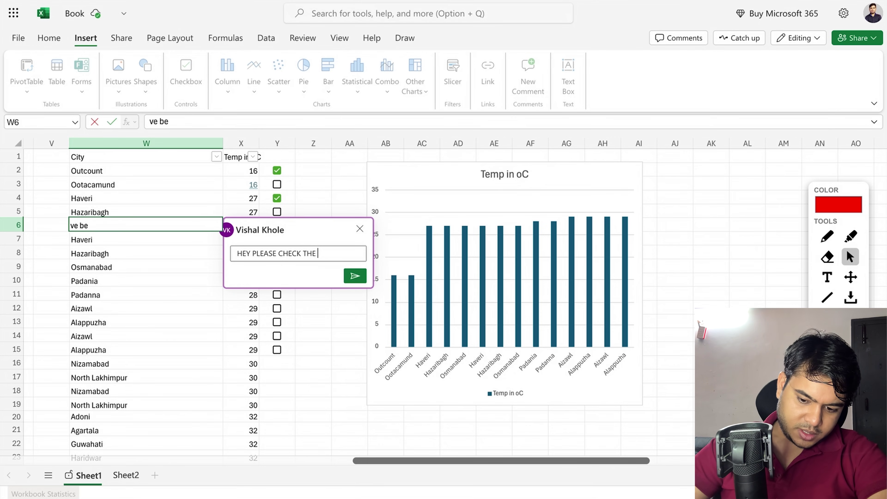
pyautogui.write('SPEELIN')
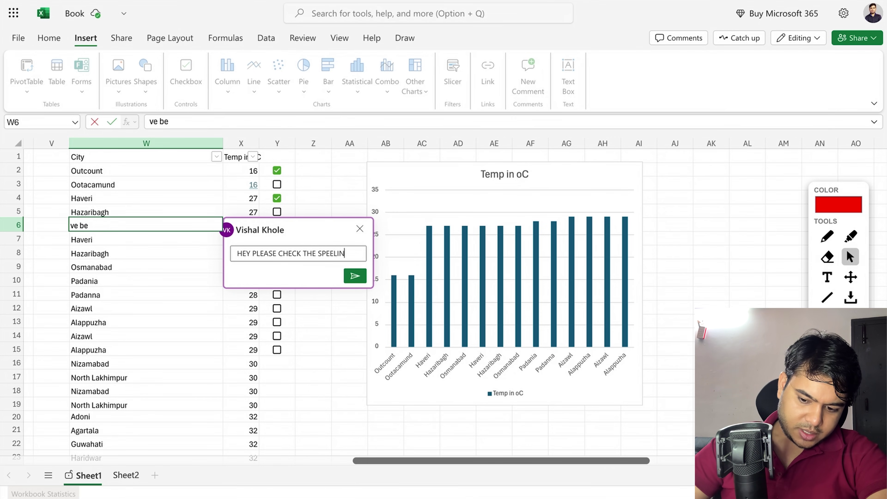
pyautogui.write('G IOF')
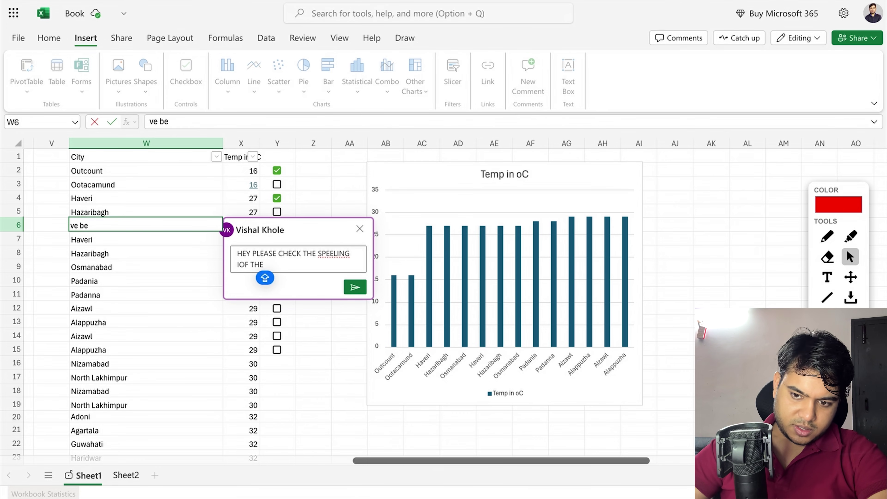
pyautogui.write(' THE')
pyautogui.write(' B')
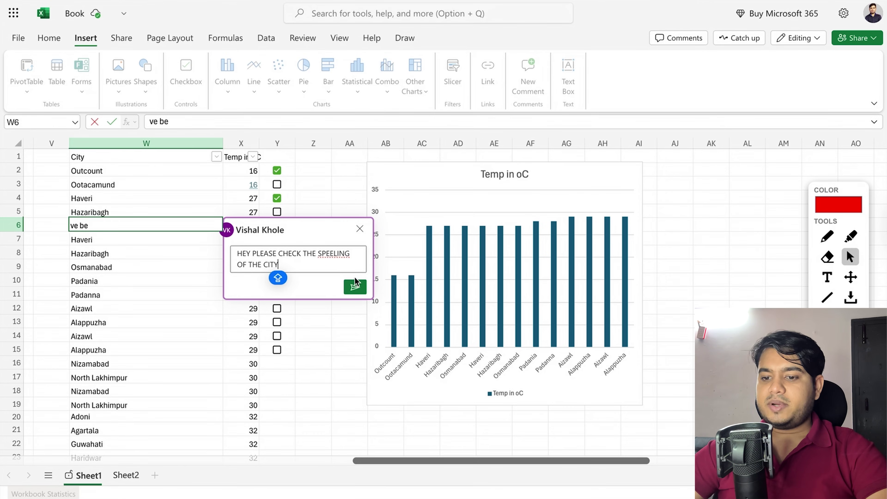
# Step: Correct SPEELING to SPELLING in the comment draft on cell W6 and post the comment
pyautogui.doubleClick(336, 254)
pyautogui.rightClick(335, 254)
pyautogui.click(307, 253)
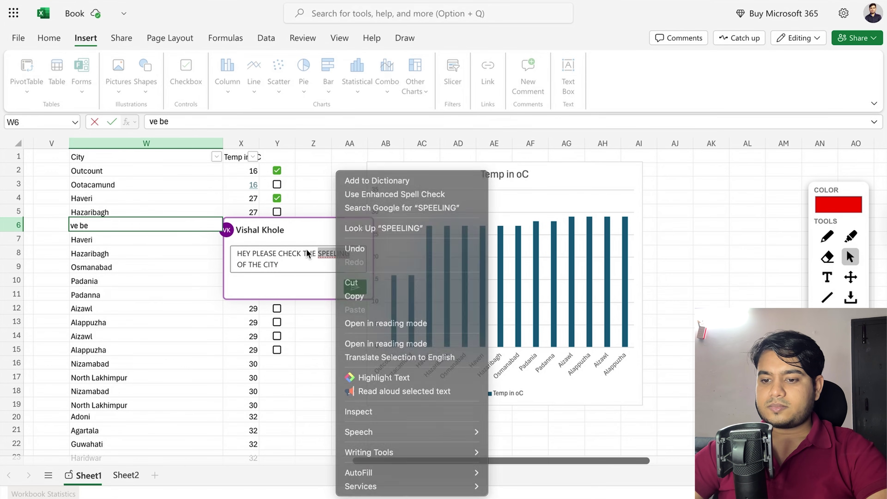
pyautogui.click(317, 252)
pyautogui.moveTo(318, 252); pyautogui.dragTo(344, 250)
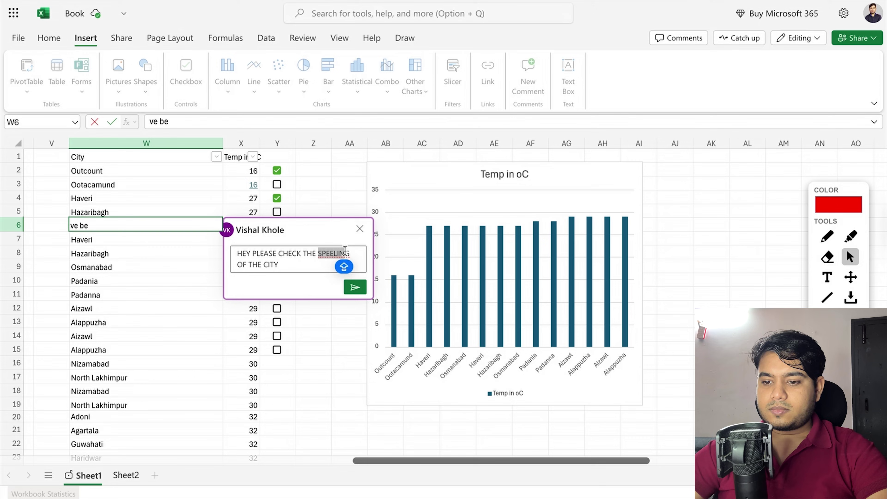
pyautogui.write('SPE')
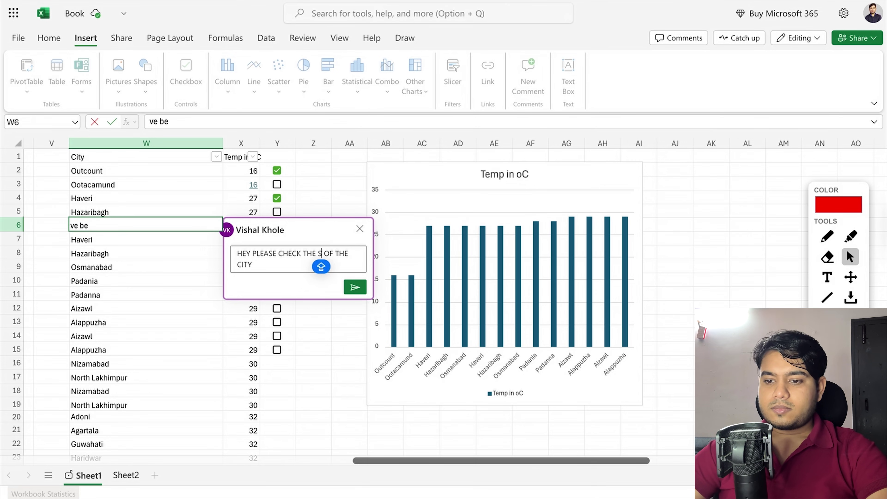
pyautogui.write('LLING')
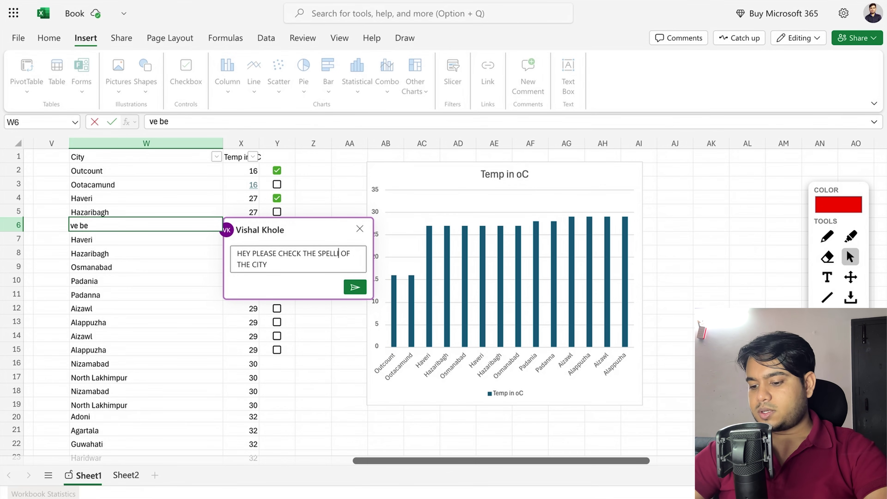
pyautogui.click(353, 286)
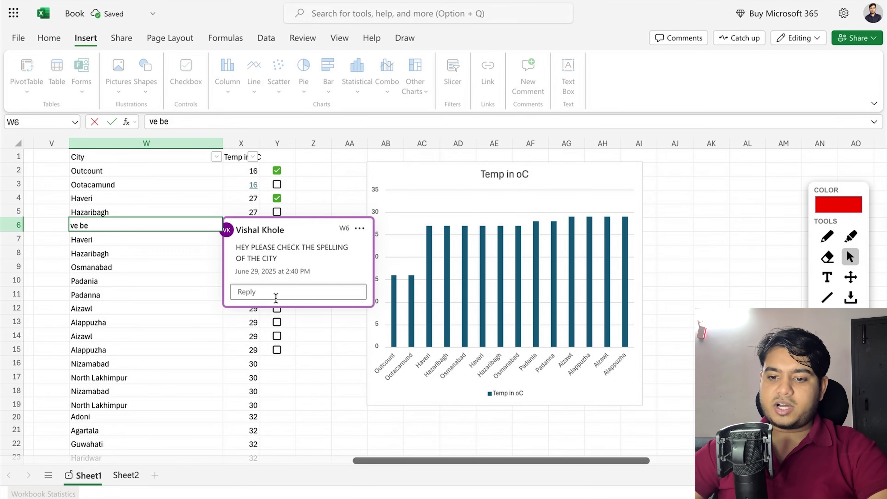
# Step: Post the reply FFFBFBEF to the comment on cell W6, close the thread, and reselect the commented cell
pyautogui.click(276, 292)
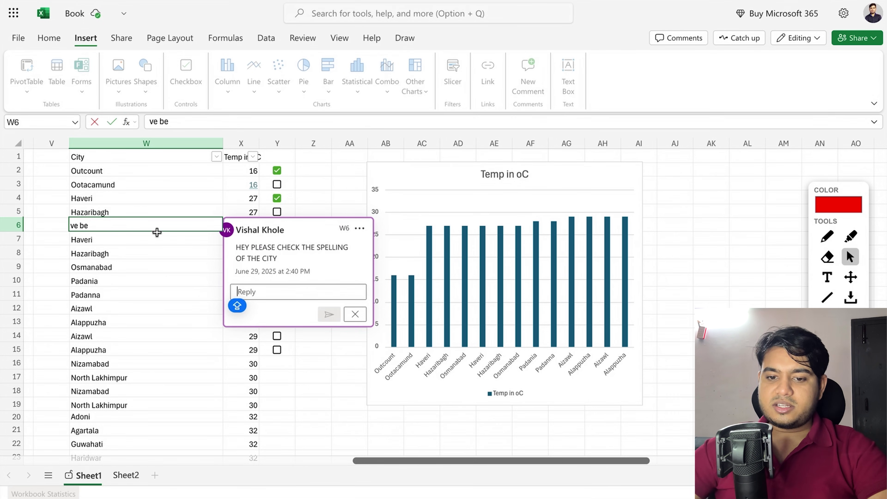
pyautogui.write('FFFBFBEF')
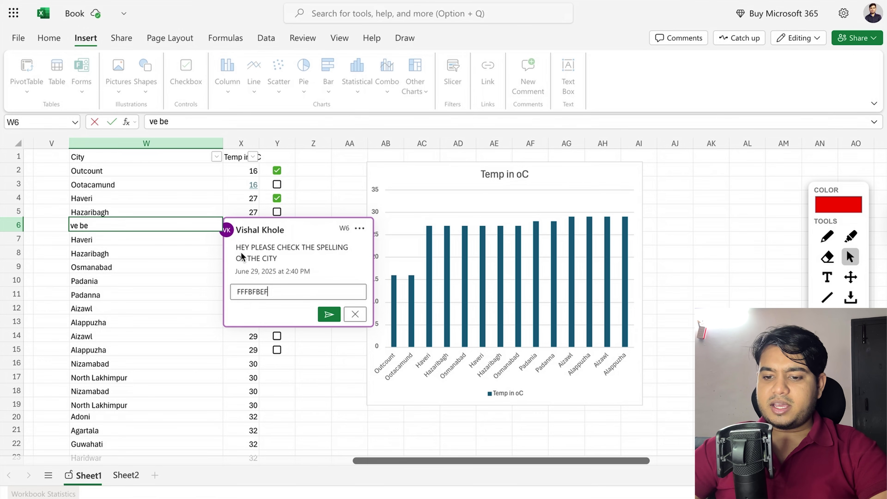
pyautogui.click(329, 314)
pyautogui.click(341, 389)
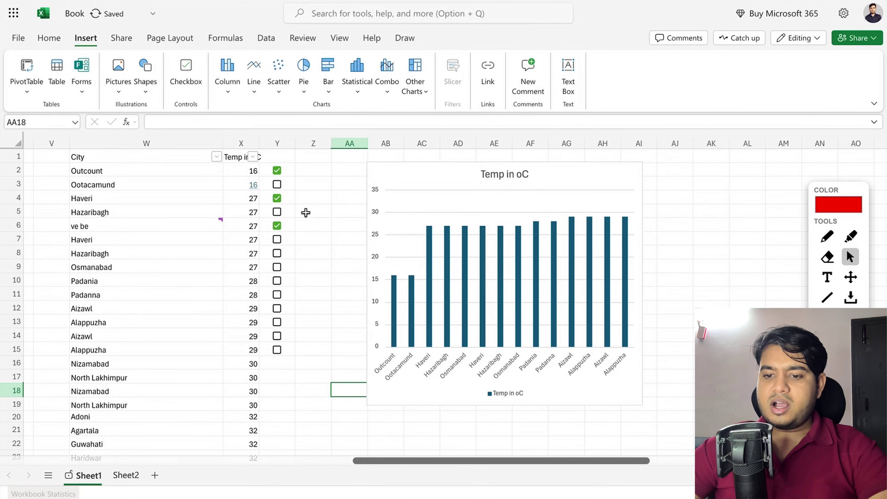
pyautogui.click(258, 226)
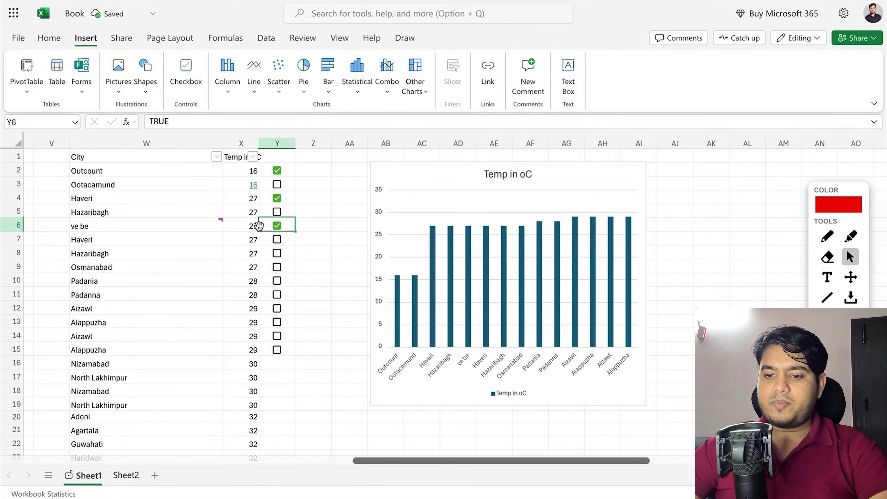
pyautogui.click(207, 226)
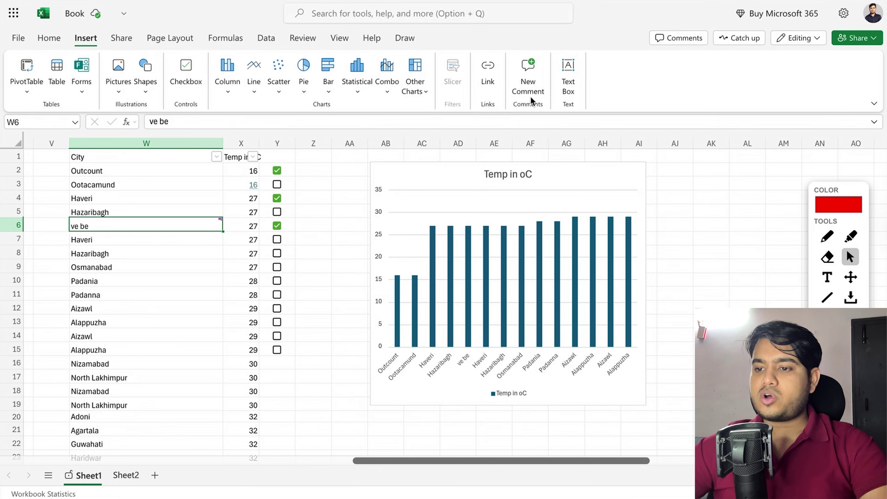
# Step: Insert a text box and move it over the lower middle of the Temp in oC chart
pyautogui.hscroll(5, 589, 224)
pyautogui.hscroll(-7, 588, 224)
pyautogui.hscroll(6, 584, 220)
pyautogui.hscroll(-2, 578, 219)
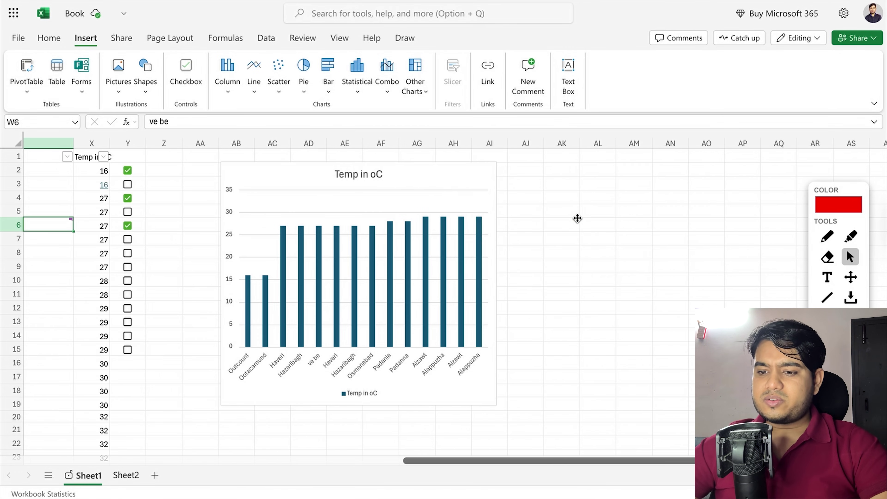
pyautogui.click(572, 75)
pyautogui.click(455, 308)
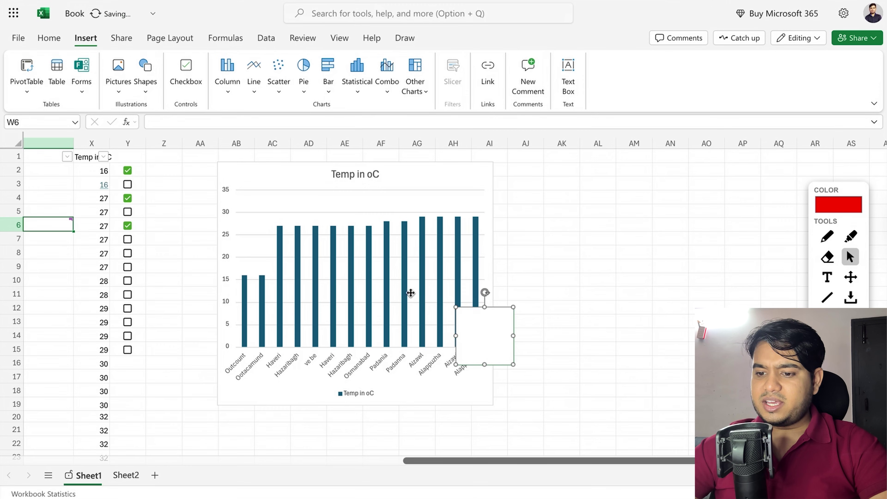
pyautogui.moveTo(480, 317); pyautogui.dragTo(374, 283)
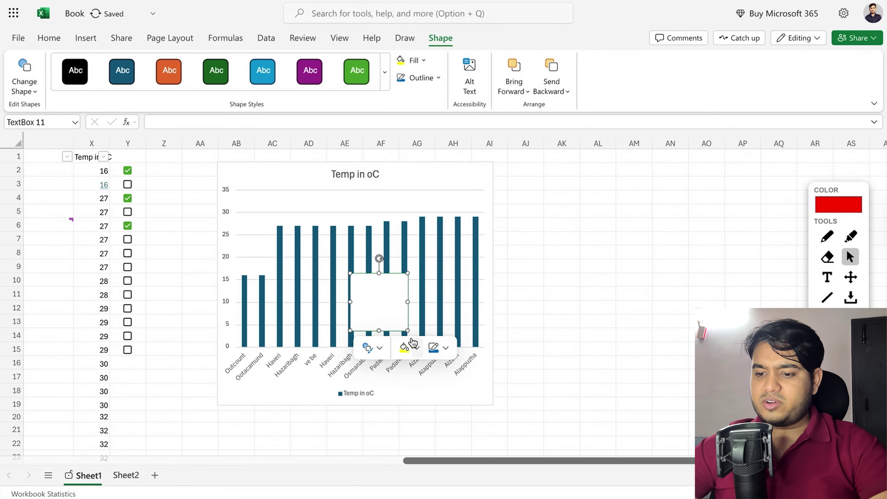
# Step: Enlarge the text box until it reaches column AK and row 17, and enter V EWRVJ WERV WE in it
pyautogui.moveTo(410, 330); pyautogui.dragTo(575, 382)
pyautogui.write('V EWRVJ WERV WE')
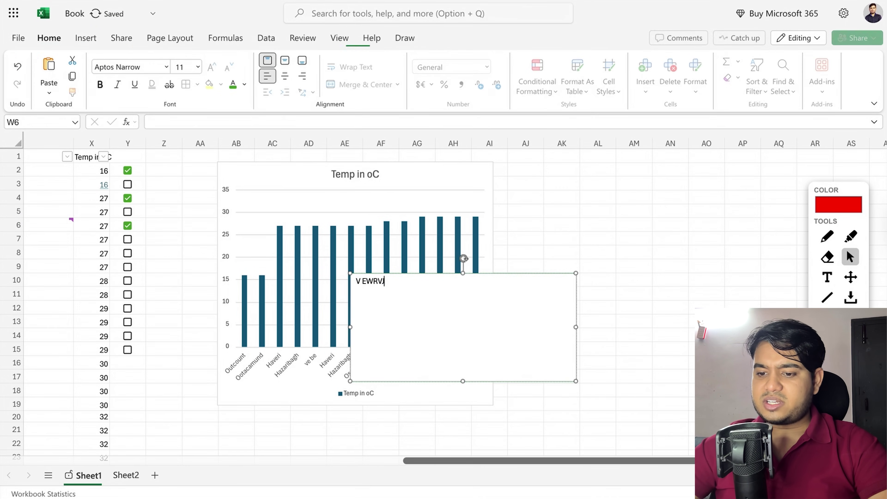
pyautogui.click(418, 192)
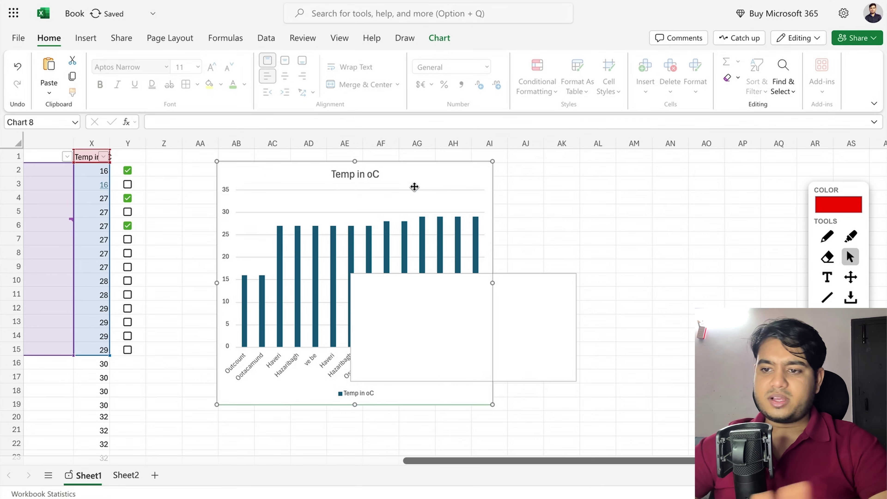
pyautogui.moveTo(414, 186); pyautogui.dragTo(417, 187)
pyautogui.click(577, 181)
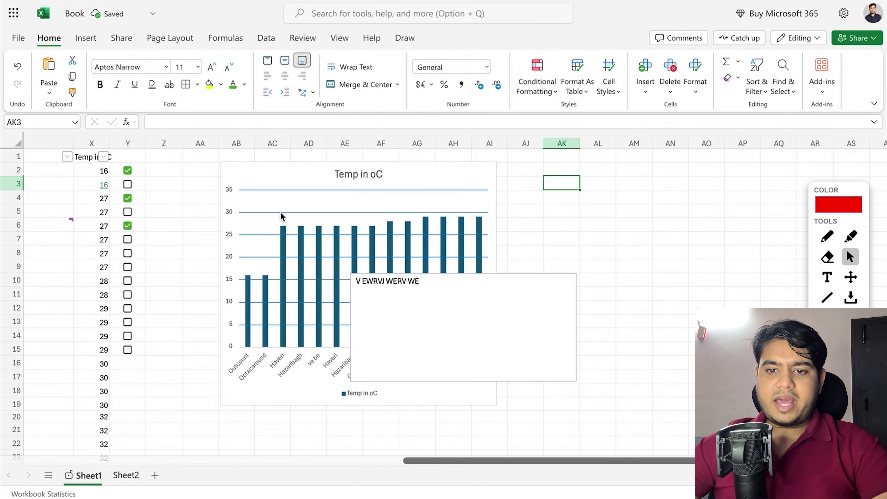
# Step: Review the available sharing, page layout and formula tools
pyautogui.click(119, 39)
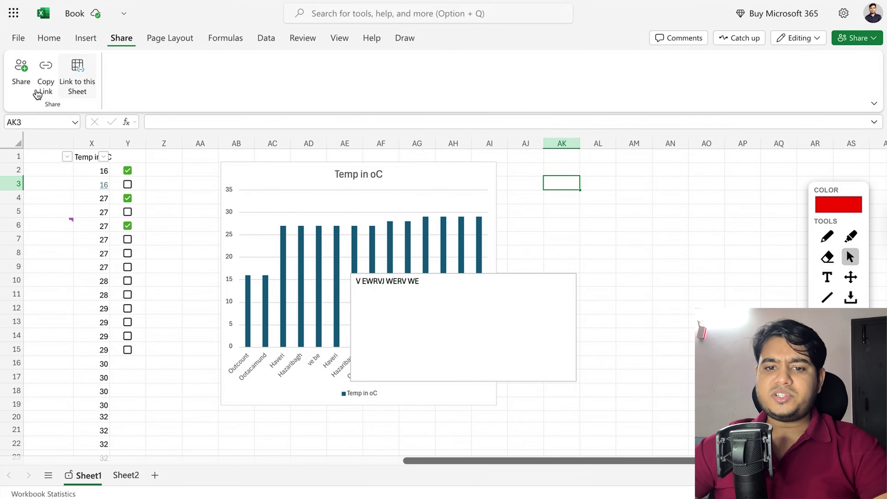
pyautogui.click(23, 76)
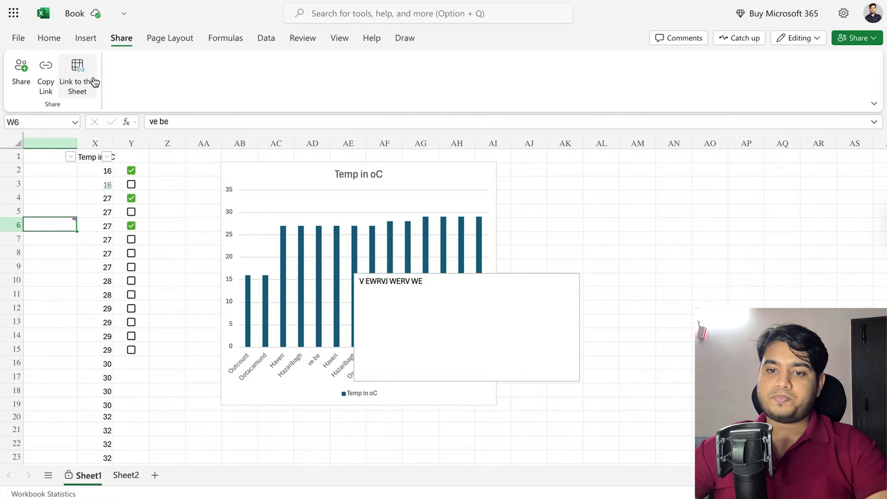
pyautogui.click(166, 31)
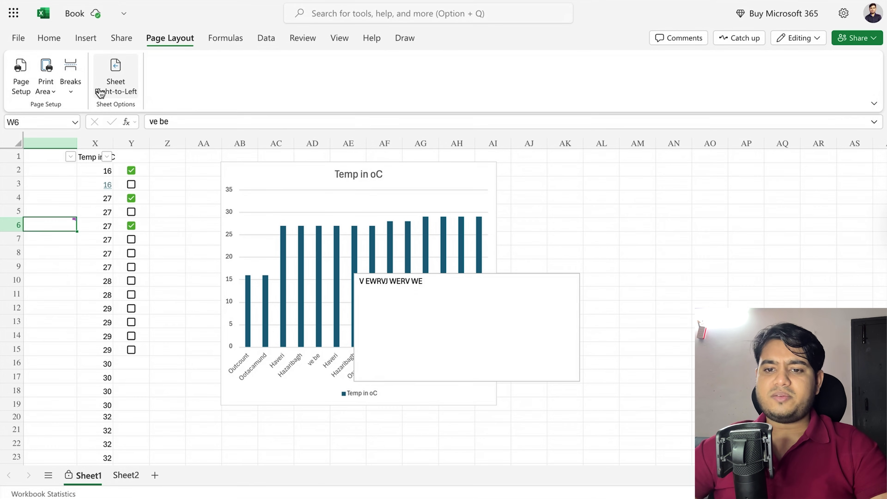
pyautogui.click(230, 35)
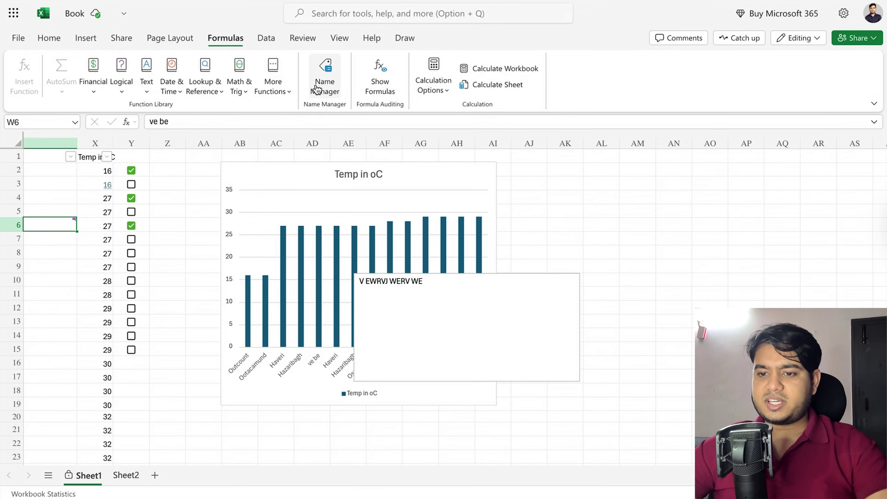
# Step: Return to the Actor Name table at the beginning of Sheet1
pyautogui.hscroll(-10, 463, 217)
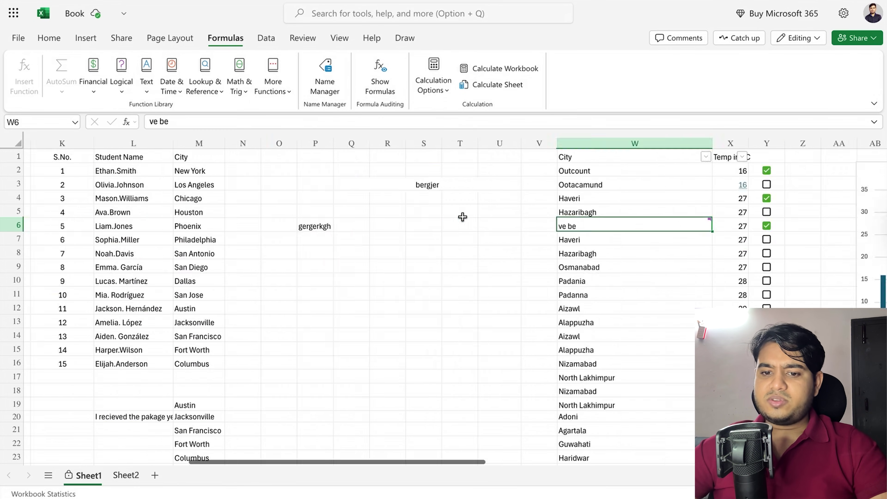
pyautogui.hscroll(-5, 463, 216)
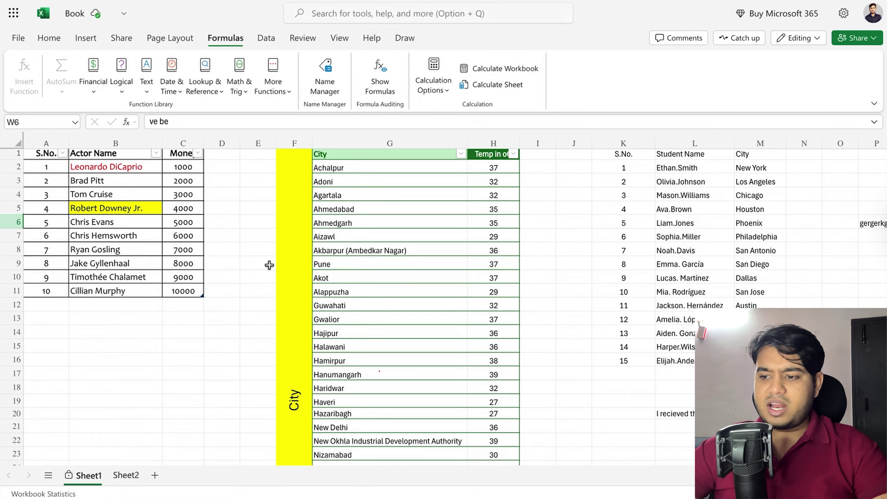
pyautogui.scroll(-2, 270, 265)
pyautogui.hscroll(5, 271, 264)
pyautogui.scroll(2, 271, 265)
pyautogui.hscroll(-5, 271, 265)
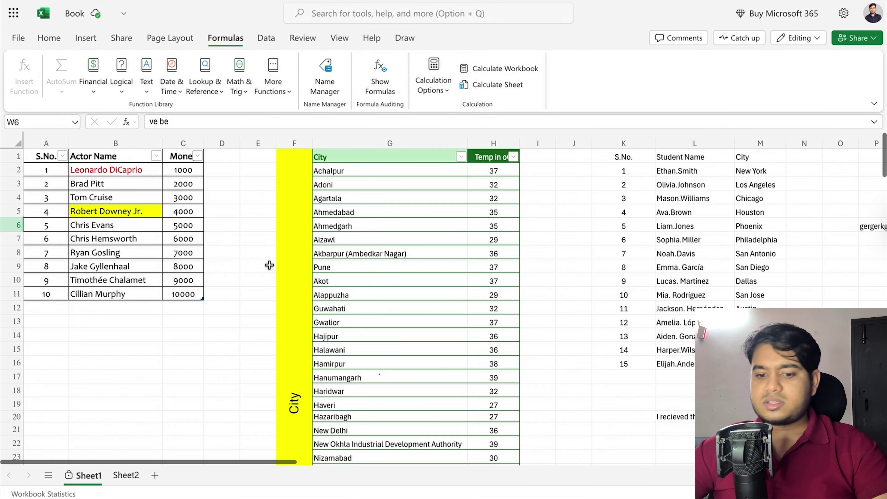
# Step: On Sheet2, fill cells F2 to F11 with the values 1000 to 10000 in increments of 1000
pyautogui.click(126, 476)
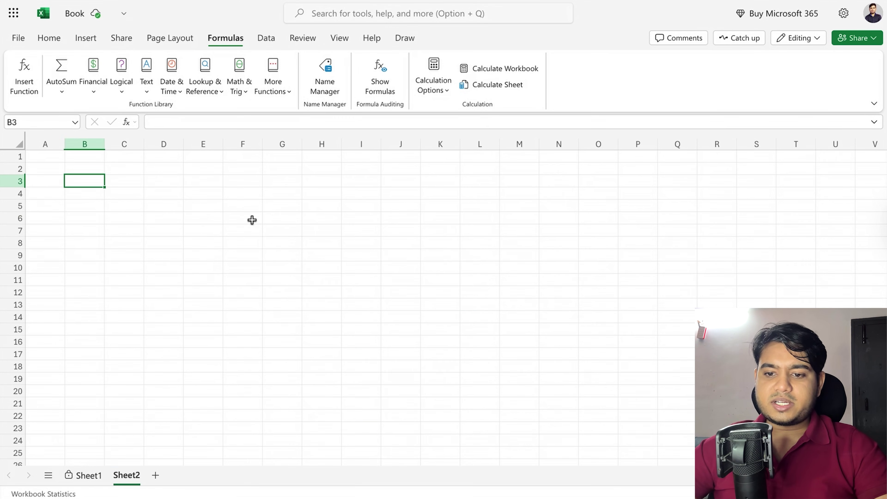
pyautogui.click(224, 171)
pyautogui.write('1000')
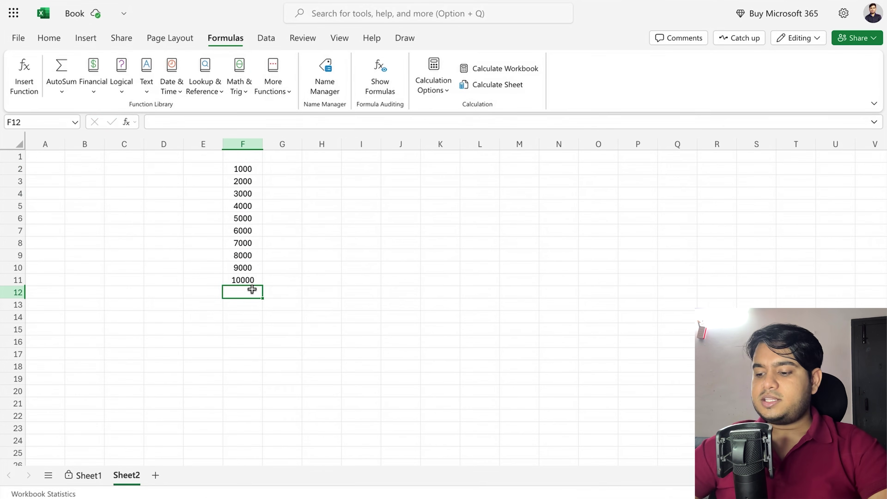
# Step: Enter the formula =SUM(F2:F11) in cell F12 to total the numbers above it
pyautogui.write('=SUM(')
pyautogui.moveTo(245, 169); pyautogui.dragTo(253, 278)
pyautogui.write('\\')
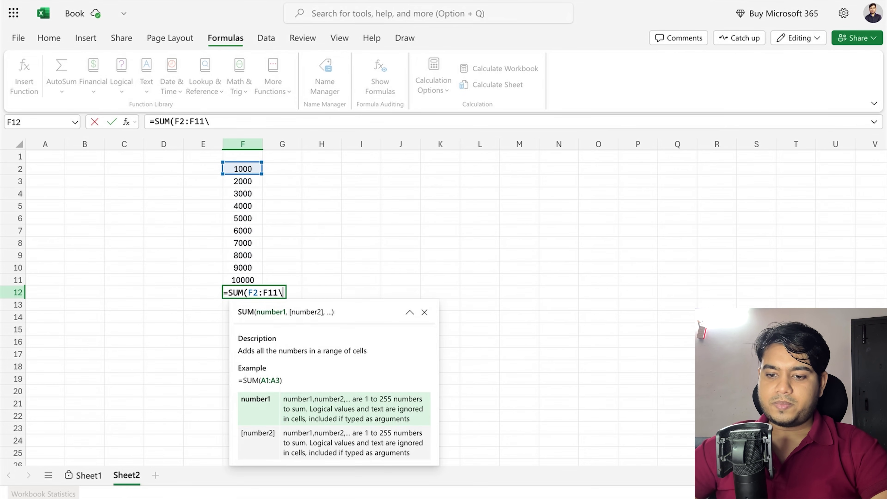
pyautogui.press('BackSpace')
pyautogui.write(')')
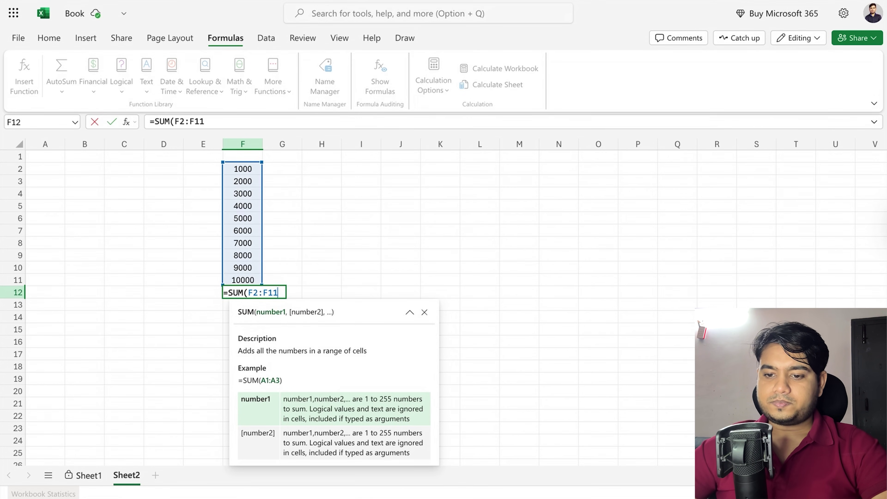
pyautogui.press('Return')
# Step: Make the total in cell F12 bold
pyautogui.click(248, 290)
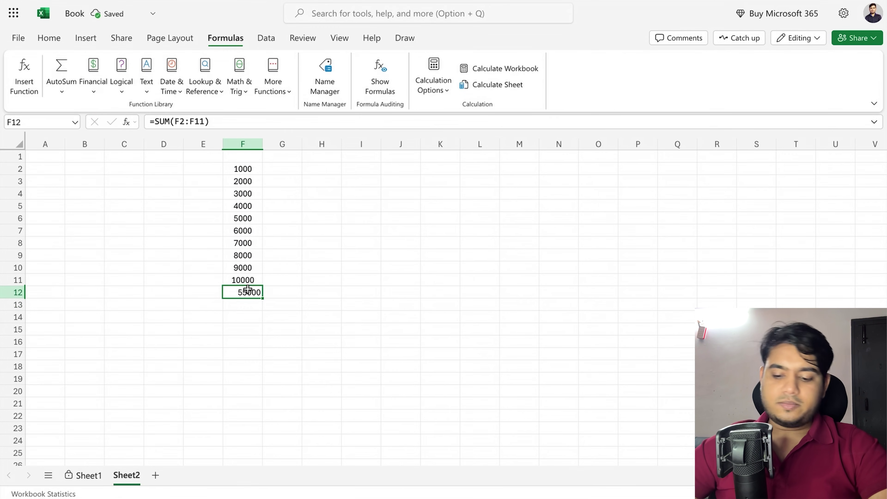
pyautogui.hotkey('ctrl', 'b')
pyautogui.click(299, 271)
pyautogui.click(252, 295)
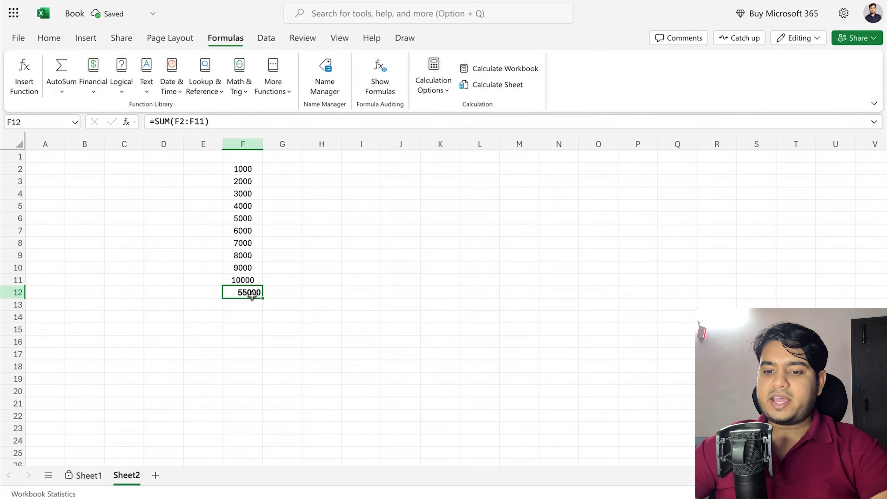
pyautogui.click(389, 266)
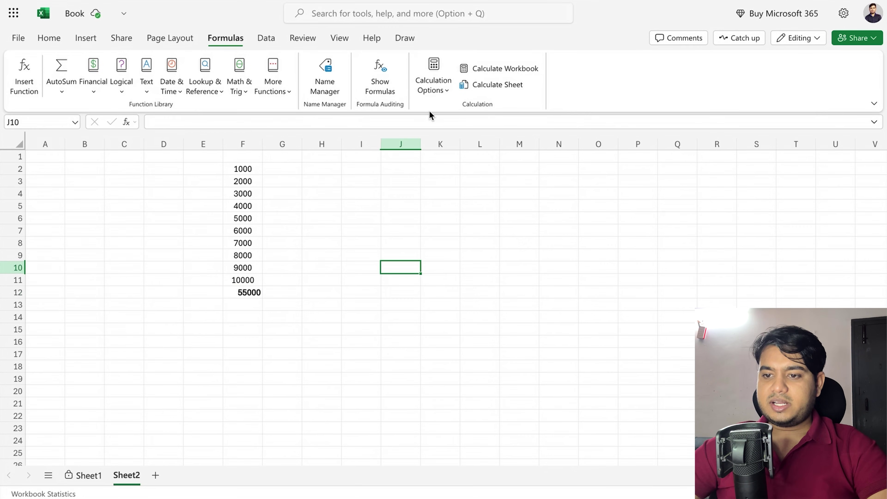
# Step: Show the sheet's formulas in place of their results and autofit column F to its contents
pyautogui.click(379, 84)
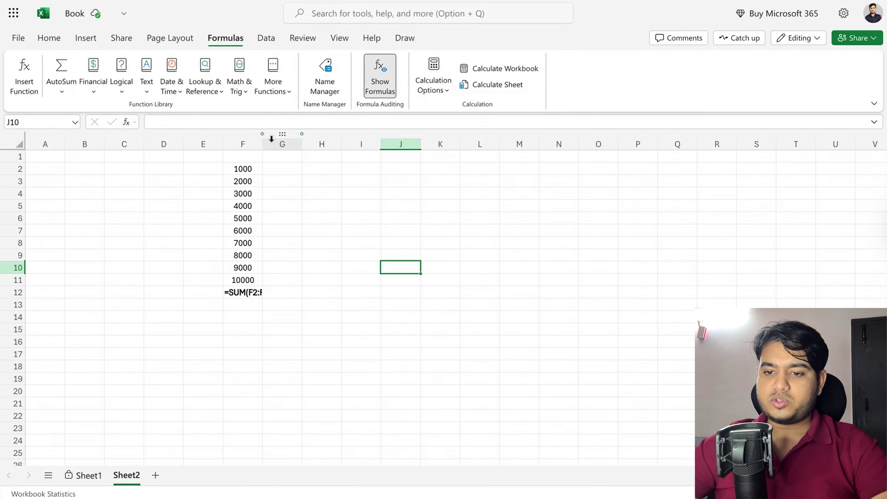
pyautogui.doubleClick(262, 143)
pyautogui.click(392, 86)
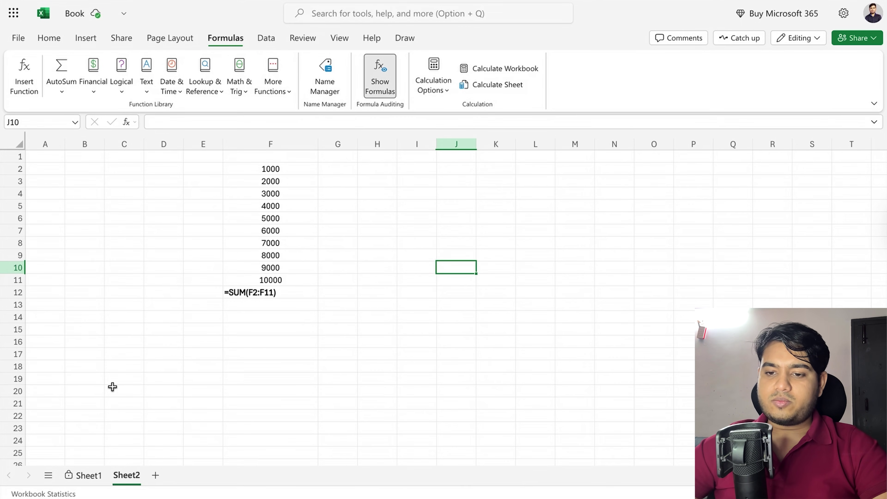
# Step: Turn off Show Formulas so that F12 displays its calculated result
pyautogui.click(291, 290)
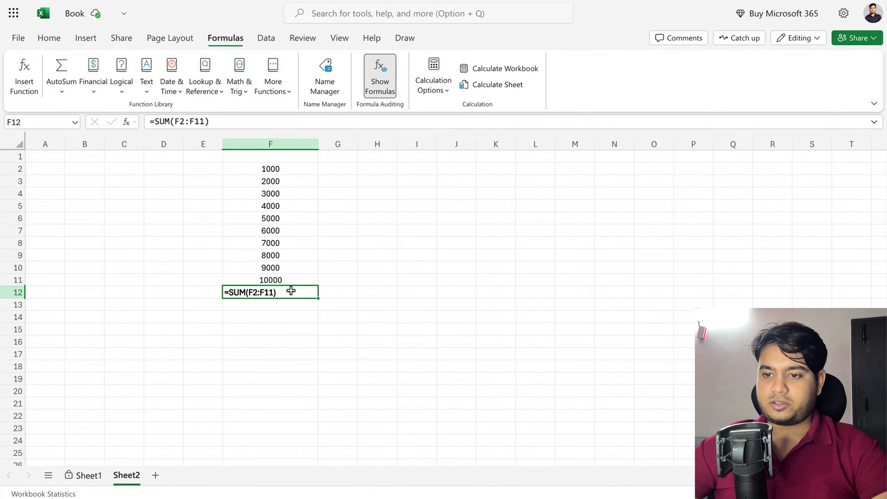
pyautogui.click(385, 80)
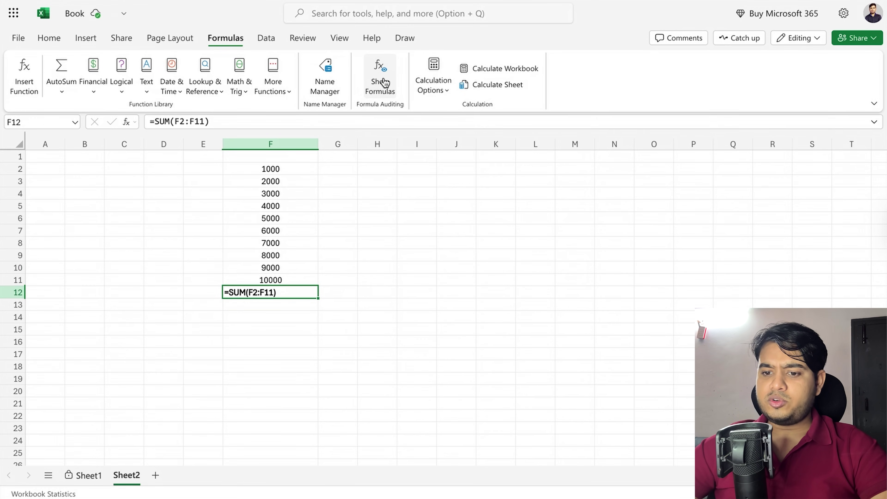
pyautogui.click(384, 425)
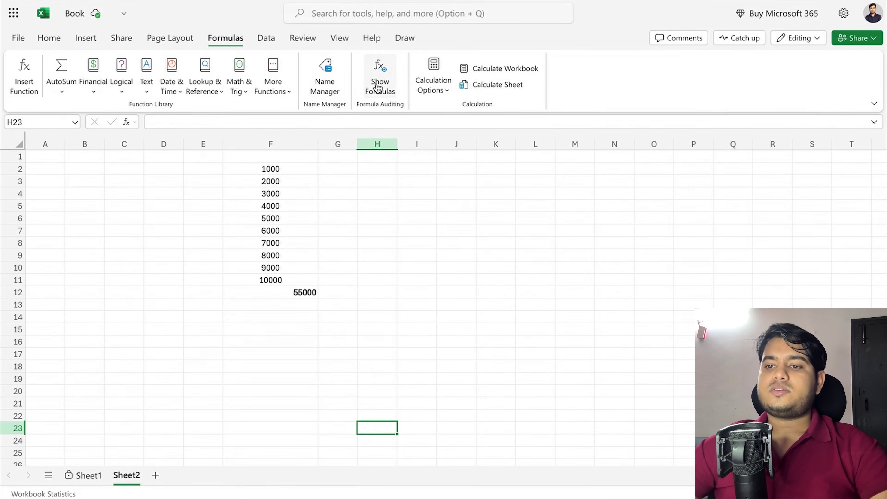
# Step: Review the available calculation modes without changing the mode, and recalculate the whole workbook
pyautogui.click(443, 92)
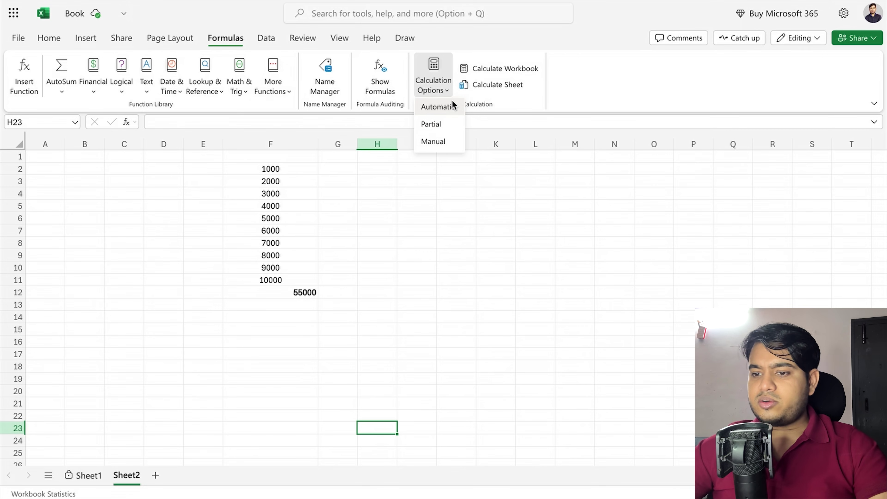
pyautogui.click(452, 197)
pyautogui.click(510, 69)
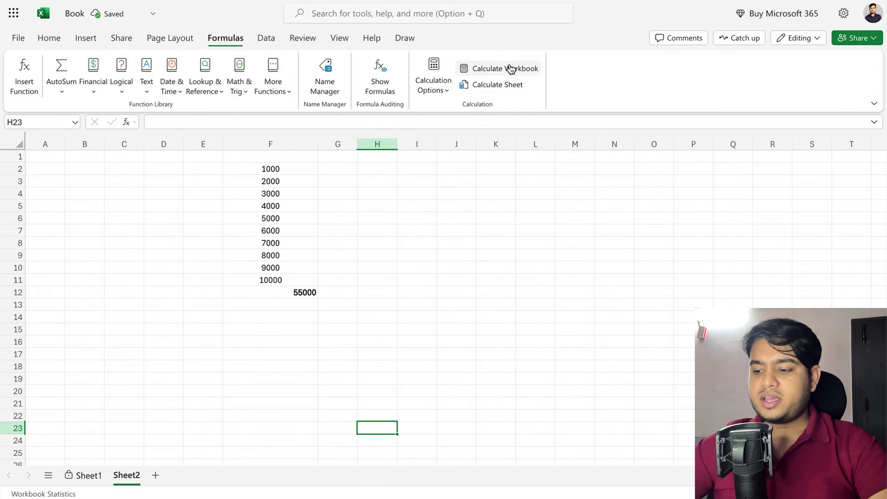
pyautogui.click(511, 69)
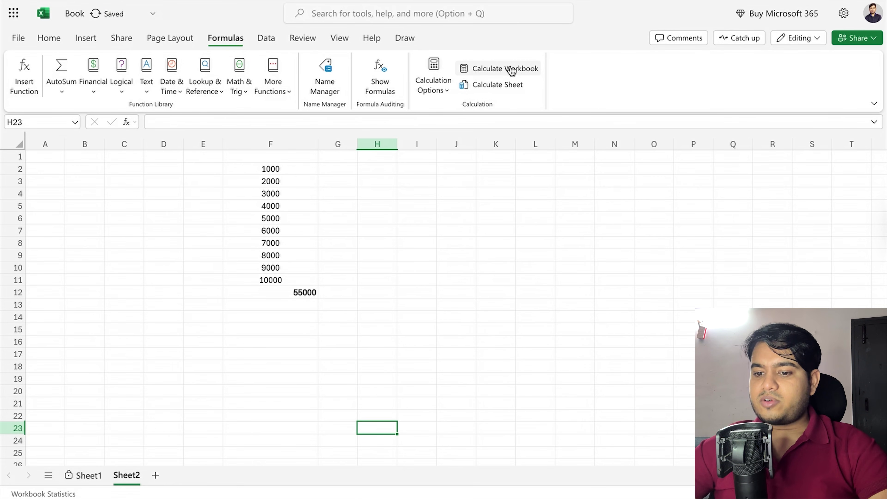
# Step: Recalculate the workbook with F2:F11 selected, and again with an empty cell selected
pyautogui.moveTo(282, 167); pyautogui.dragTo(295, 280)
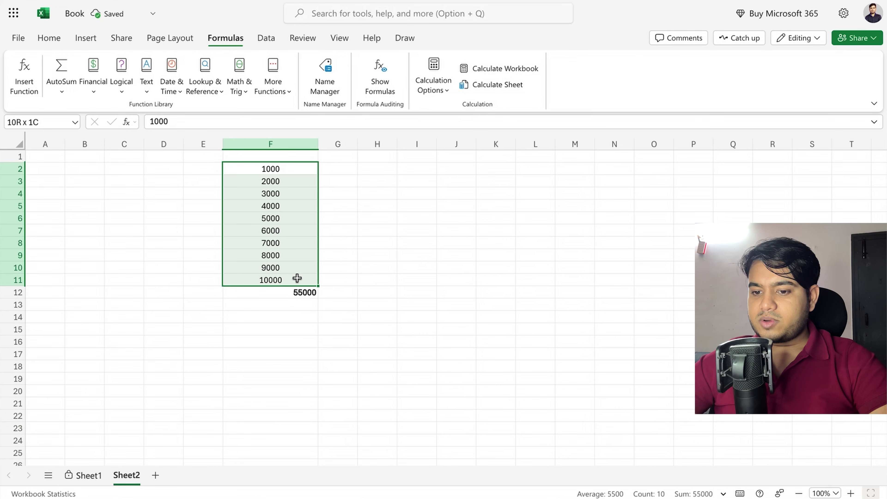
pyautogui.click(514, 70)
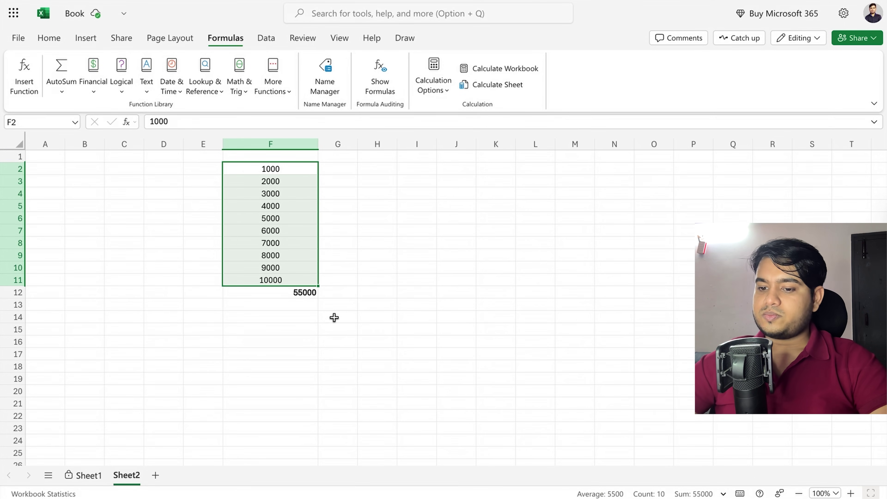
pyautogui.click(493, 68)
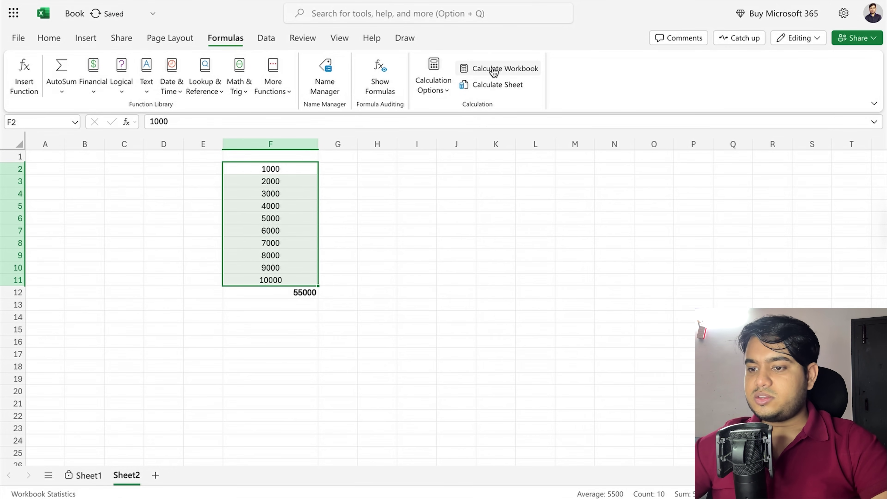
pyautogui.click(459, 255)
pyautogui.click(486, 68)
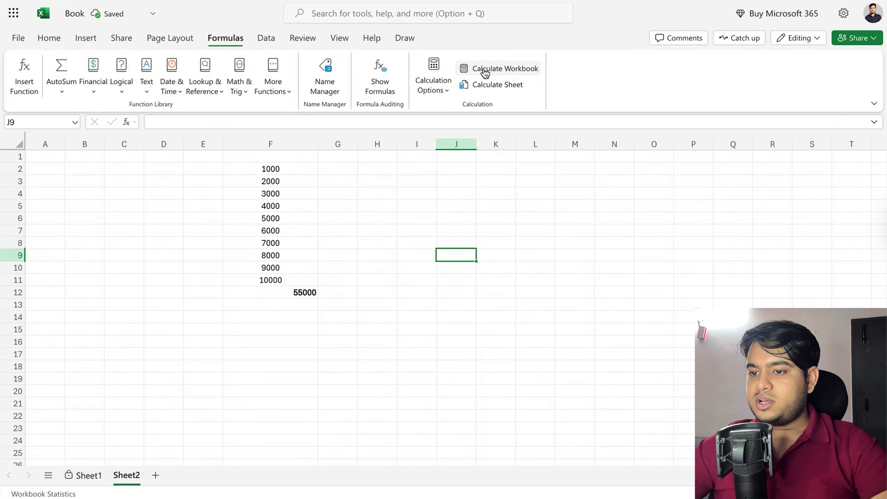
pyautogui.click(418, 255)
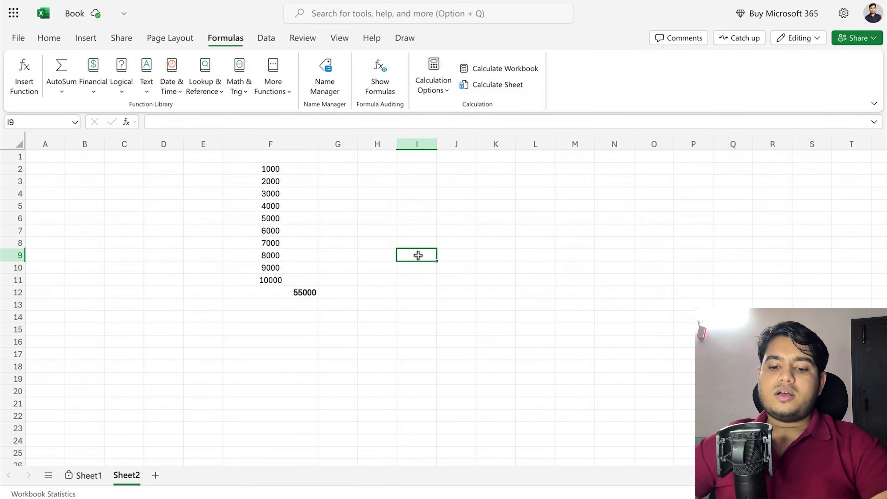
# Step: Refresh all data connections in the workbook
pyautogui.click(275, 42)
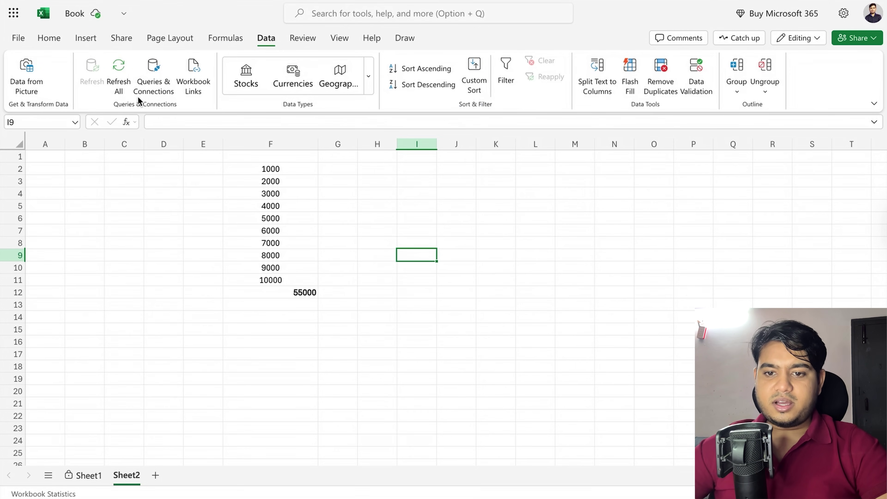
pyautogui.click(121, 84)
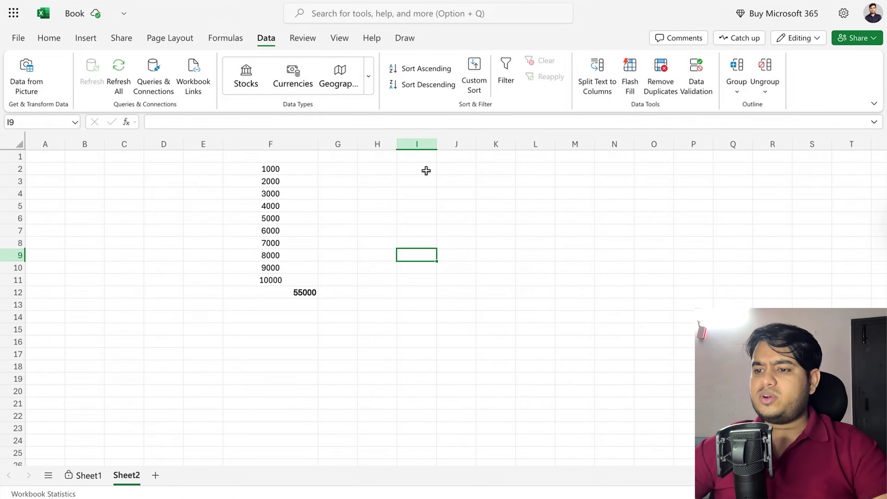
# Step: Sort the numbers in F1:F11 in descending order and back to ascending order, twice
pyautogui.moveTo(247, 160); pyautogui.dragTo(264, 280)
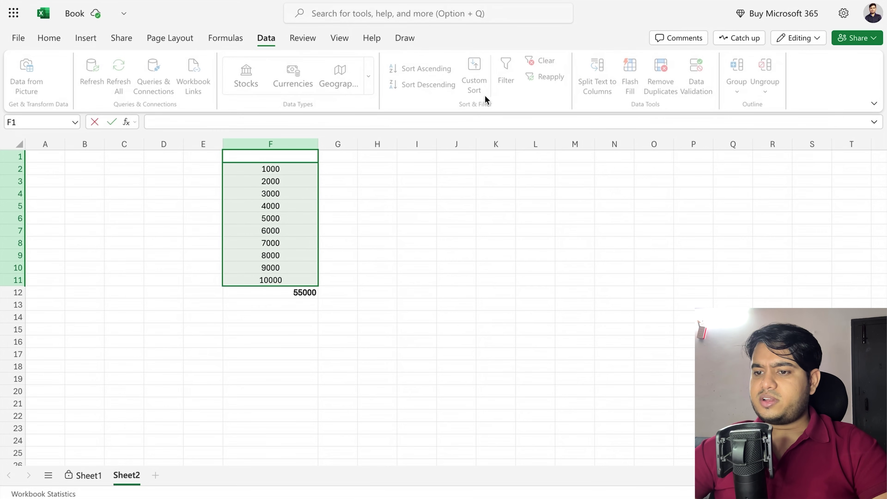
pyautogui.click(427, 185)
pyautogui.moveTo(273, 160); pyautogui.dragTo(276, 280)
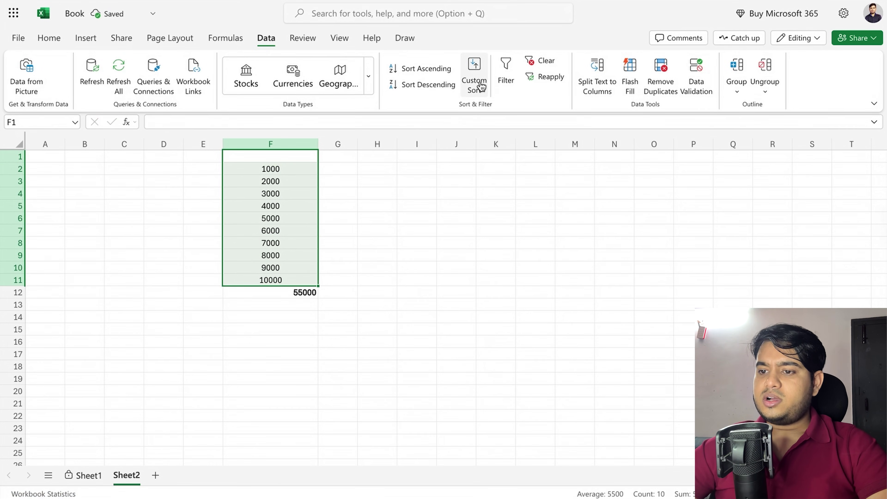
pyautogui.click(443, 88)
pyautogui.click(443, 69)
pyautogui.click(444, 84)
pyautogui.click(443, 69)
pyautogui.click(424, 260)
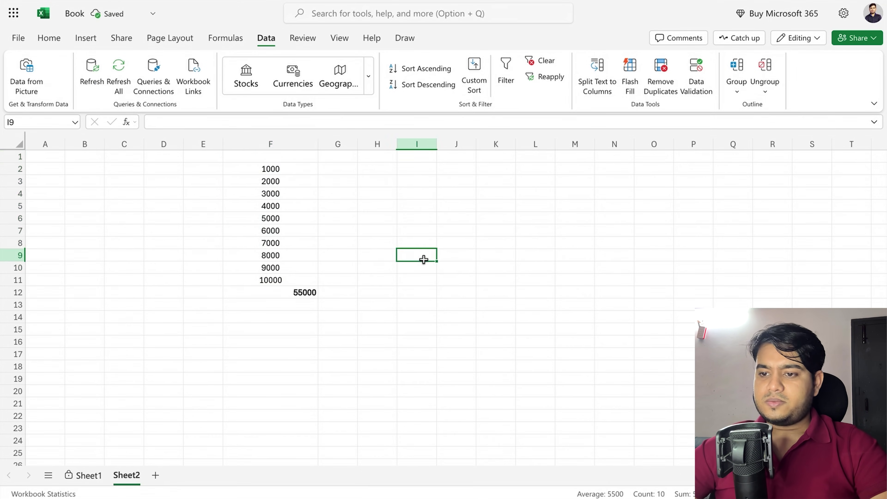
# Step: Add a filter to F1:F11, look through its sort and value options, and remove the filter
pyautogui.moveTo(261, 154); pyautogui.dragTo(263, 281)
pyautogui.click(506, 74)
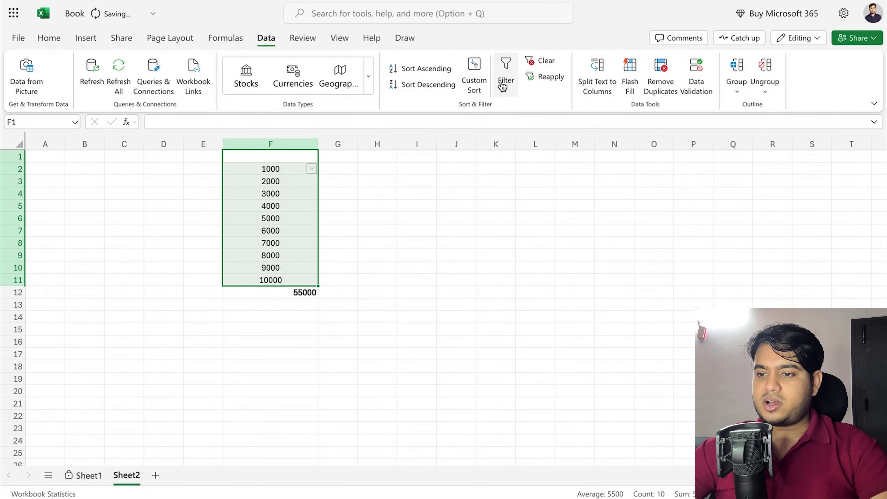
pyautogui.click(312, 169)
pyautogui.scroll(-3, 383, 345)
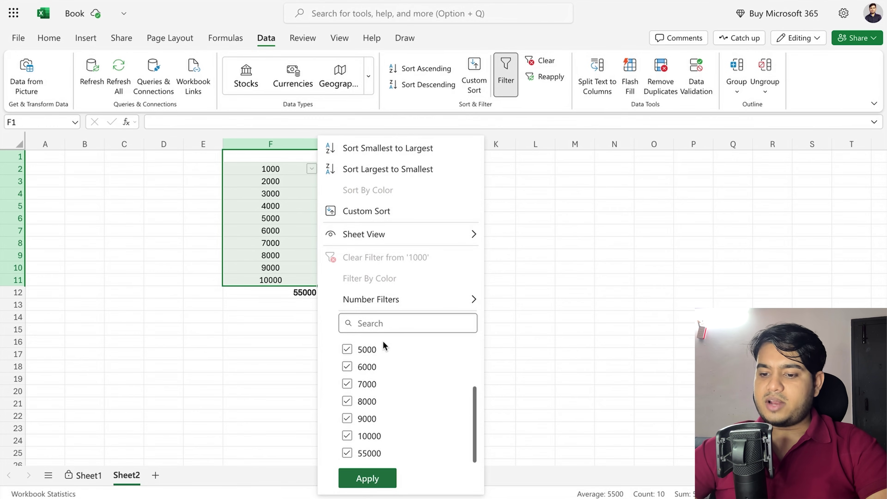
pyautogui.click(597, 219)
pyautogui.click(509, 68)
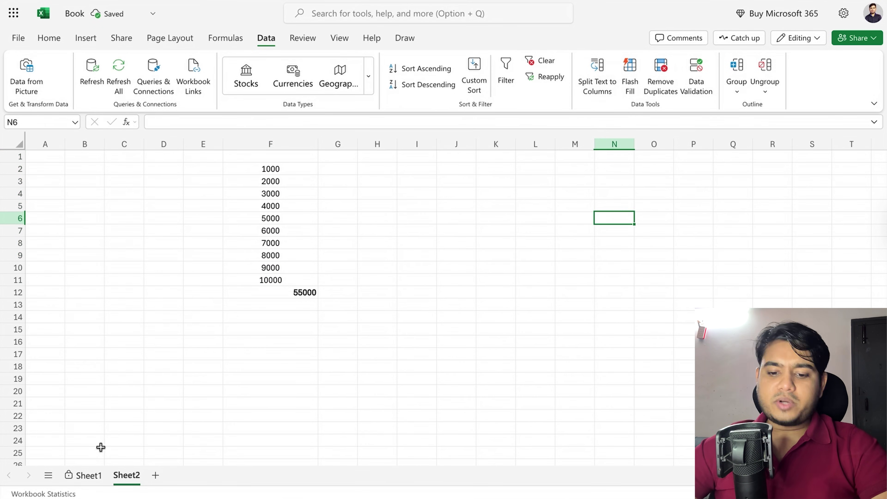
# Step: Switch to Sheet1 and undo the stray text entries in cells P6 and S3
pyautogui.click(72, 476)
pyautogui.hscroll(2, 436, 336)
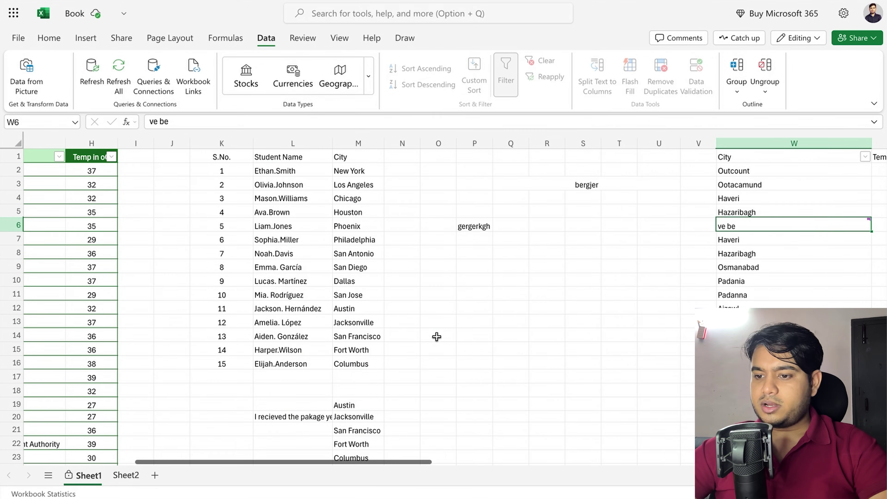
pyautogui.press('super+z')
pyautogui.press('super+z')
# Step: Move the City column of the student table in front of the Student Name column
pyautogui.moveTo(240, 157); pyautogui.dragTo(365, 361)
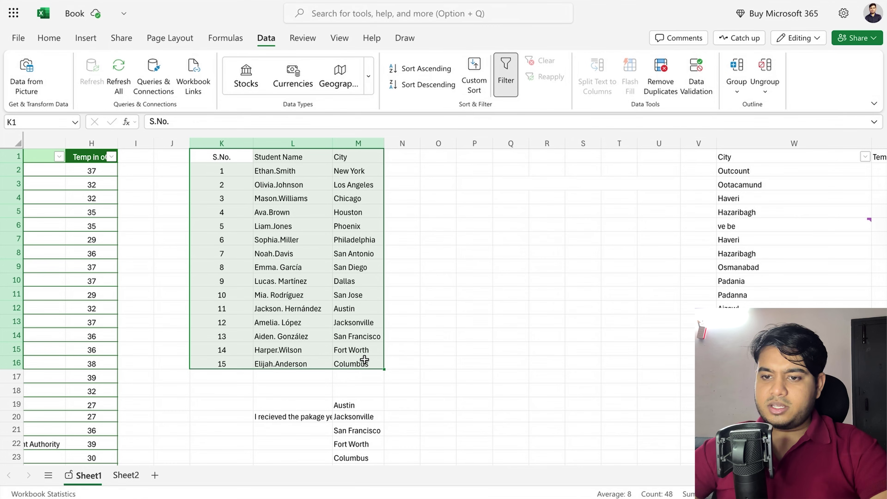
pyautogui.click(301, 142)
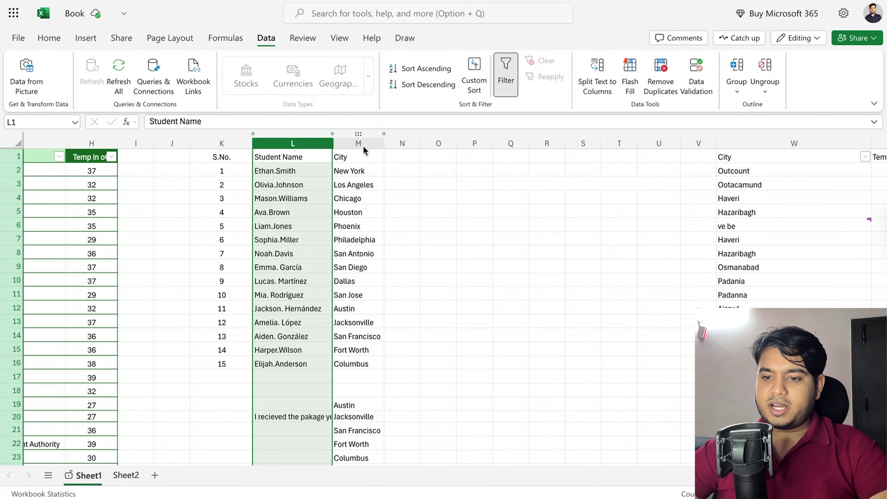
pyautogui.click(349, 143)
pyautogui.moveTo(349, 143)
pyautogui.mouseDown()
pyautogui.moveTo(309, 141)
pyautogui.moveTo(363, 135)
pyautogui.mouseUp()
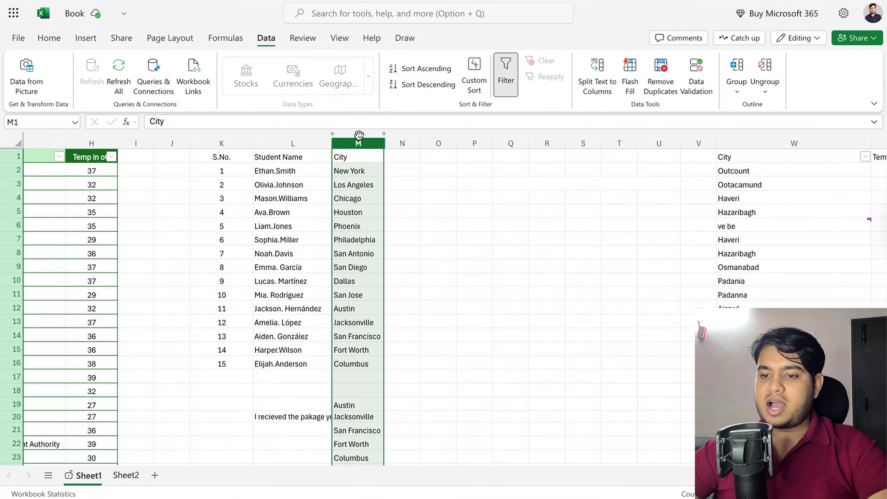
pyautogui.moveTo(358, 136); pyautogui.dragTo(274, 121)
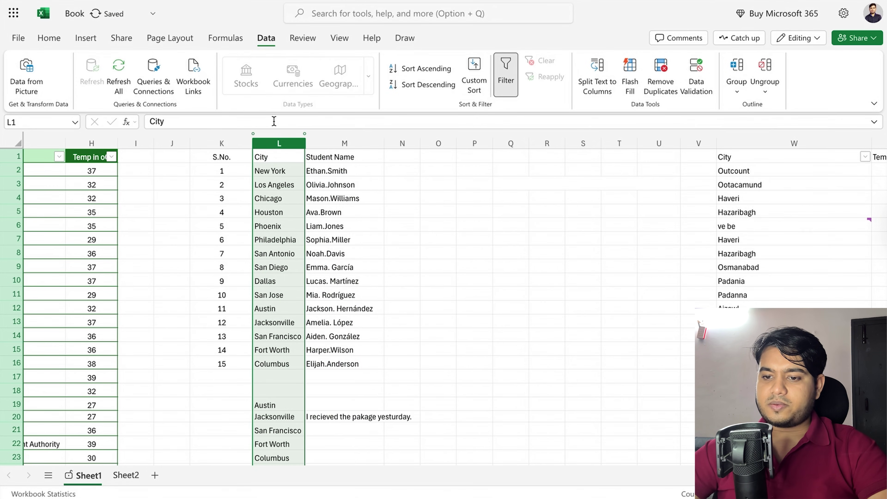
# Step: Split the student names in M2:M16 into separate columns, using space and a custom period as delimiters
pyautogui.click(352, 167)
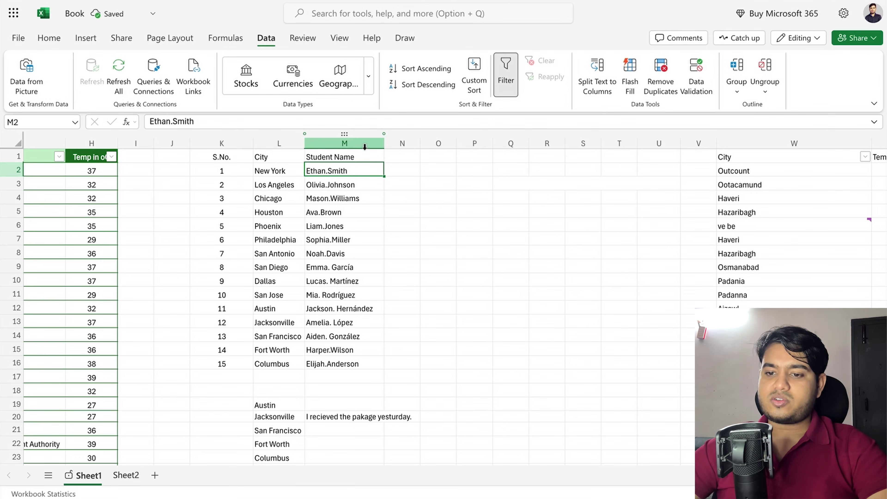
pyautogui.moveTo(351, 167); pyautogui.dragTo(355, 362)
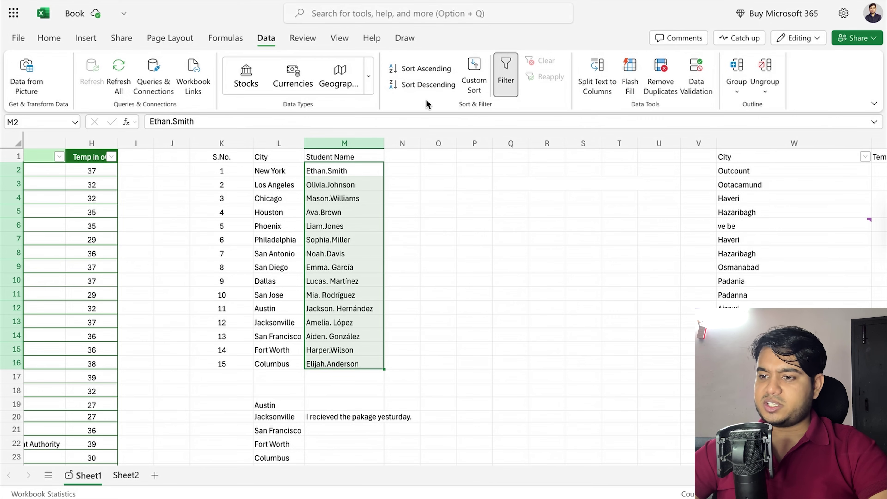
pyautogui.click(596, 80)
pyautogui.scroll(-5, 446, 287)
pyautogui.scroll(5, 448, 291)
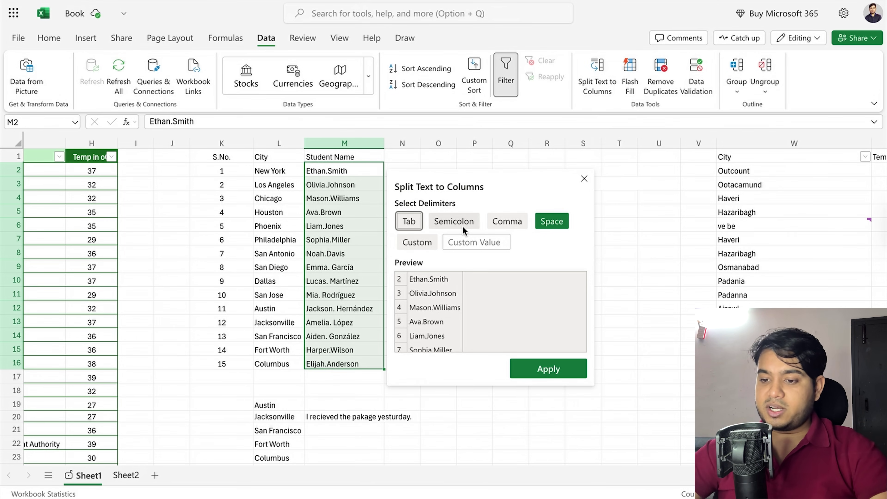
pyautogui.click(485, 238)
pyautogui.write('.')
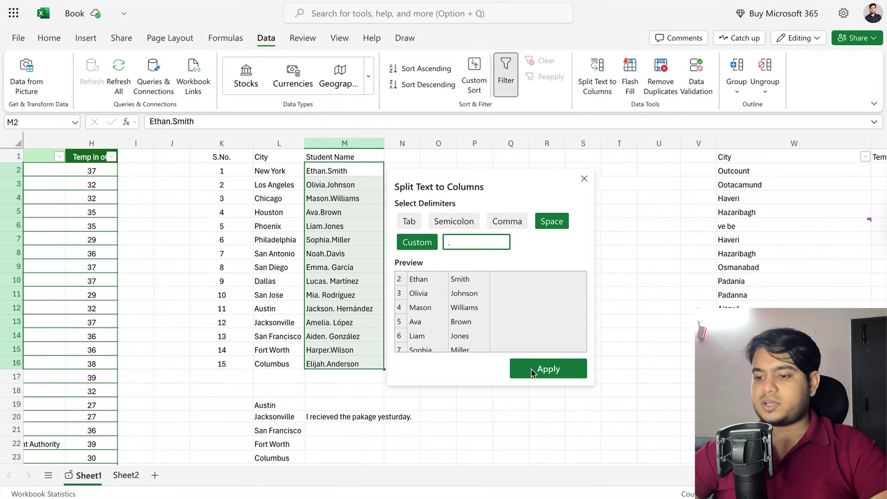
pyautogui.click(545, 369)
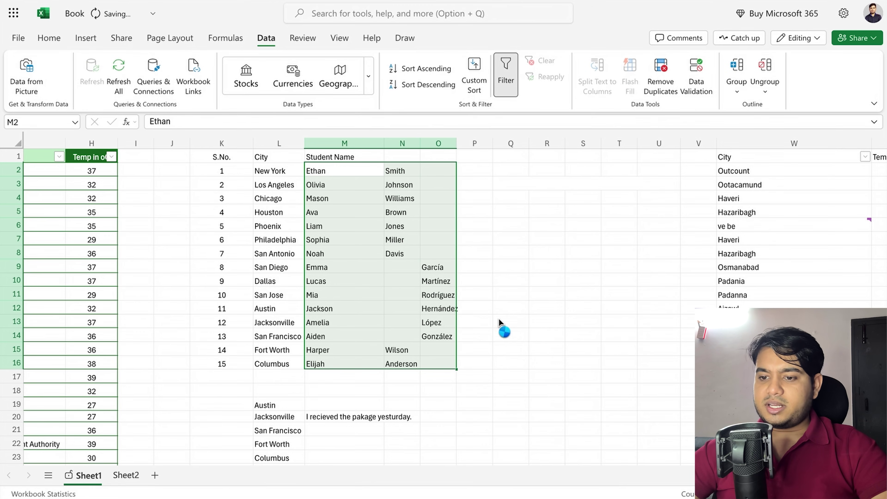
# Step: Move the misplaced surnames from O9:O14 into N9:N14 so all surnames share one column
pyautogui.click(460, 236)
pyautogui.moveTo(347, 182); pyautogui.dragTo(348, 372)
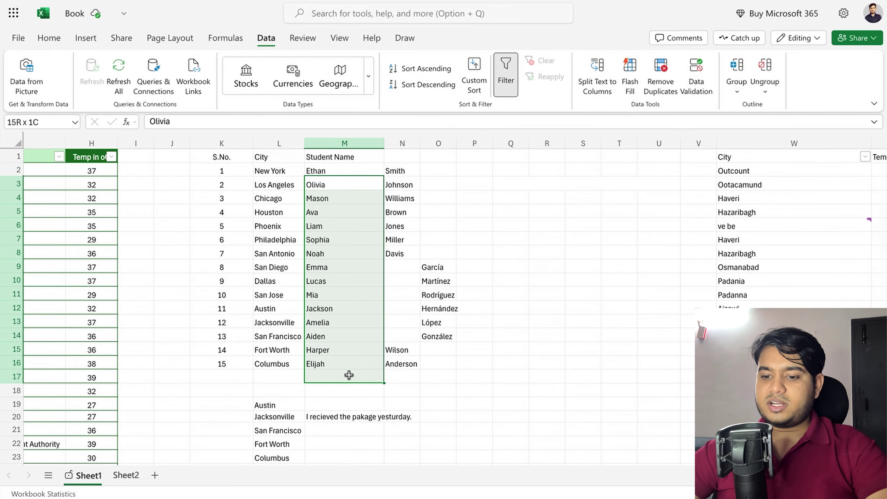
pyautogui.moveTo(349, 167); pyautogui.dragTo(345, 363)
pyautogui.moveTo(441, 268); pyautogui.dragTo(439, 335)
pyautogui.hotkey('ctrl', 'c')
pyautogui.click(402, 267)
pyautogui.hotkey('ctrl', 'v')
pyautogui.moveTo(447, 264); pyautogui.dragTo(447, 337)
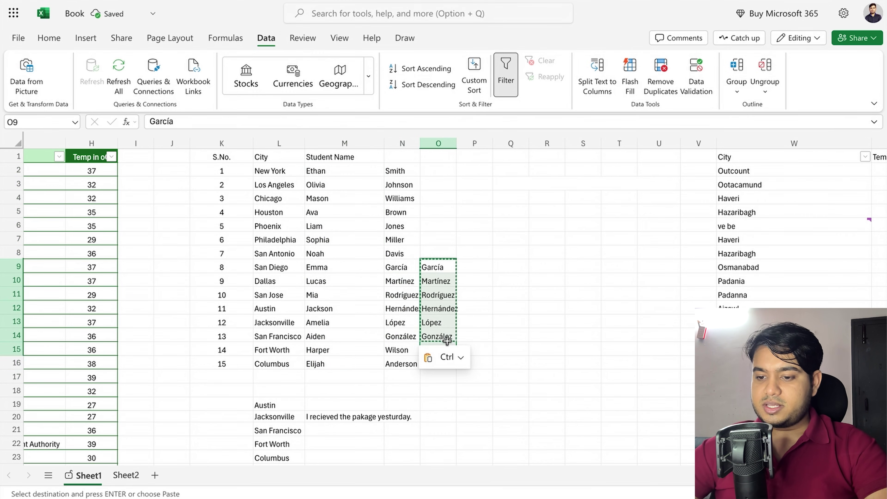
pyautogui.press('Delete')
# Step: Undo the surname move and the splitting of the Student Name column
pyautogui.click(529, 247)
pyautogui.moveTo(318, 171); pyautogui.dragTo(473, 349)
pyautogui.click(319, 171)
pyautogui.click(400, 166)
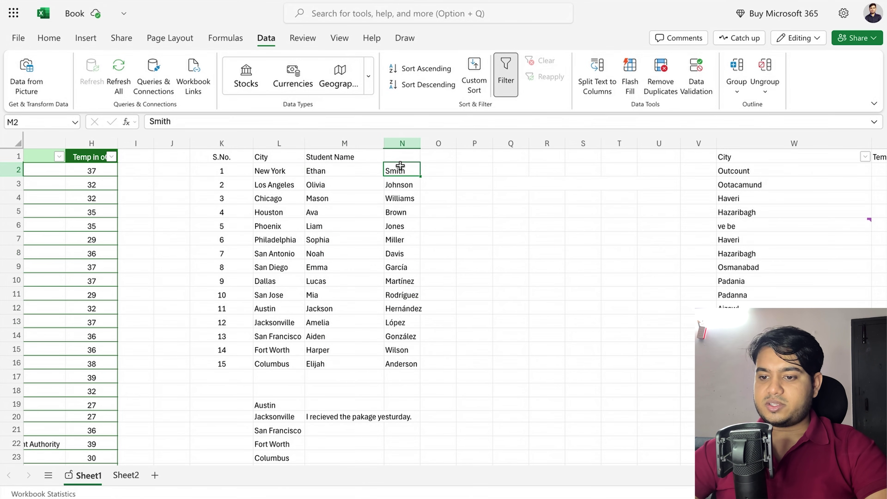
pyautogui.hotkey('ctrl', 'z')
pyautogui.hotkey('ctrl', 'z')
pyautogui.hotkey('ctrl', 'z')
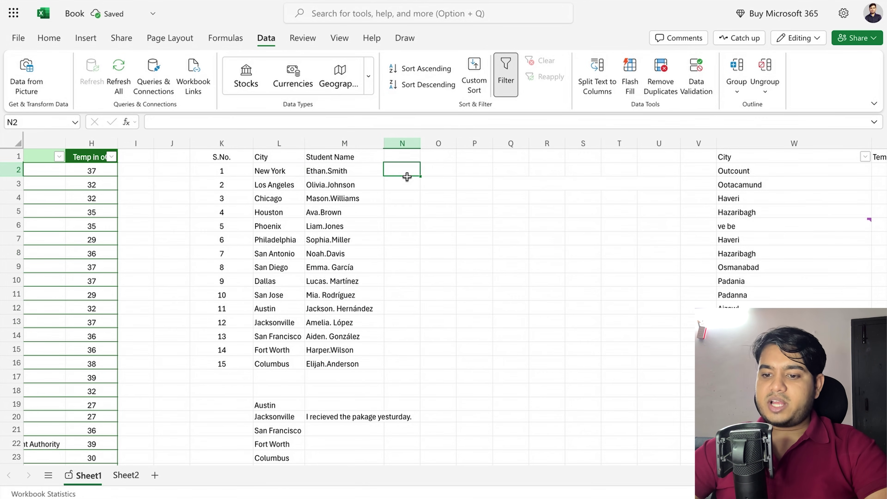
pyautogui.click(414, 225)
pyautogui.scroll(5, 353, 286)
pyautogui.scroll(-3, 353, 286)
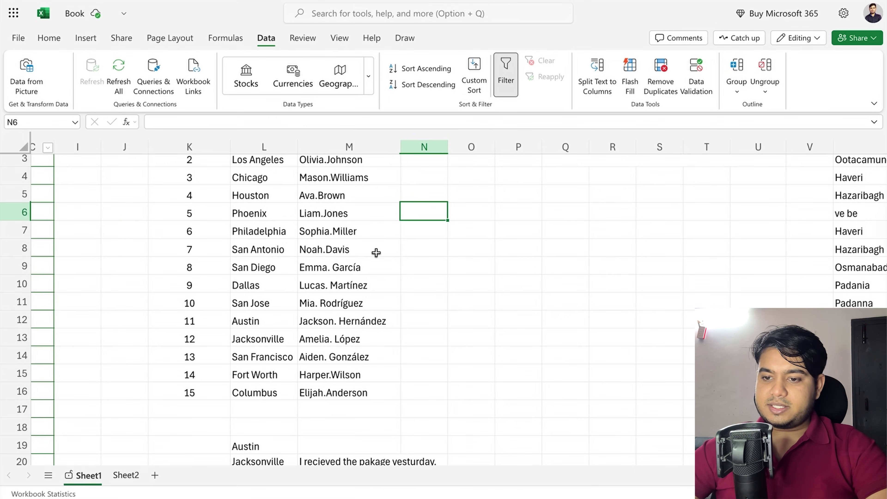
pyautogui.scroll(1, 384, 305)
pyautogui.click(435, 267)
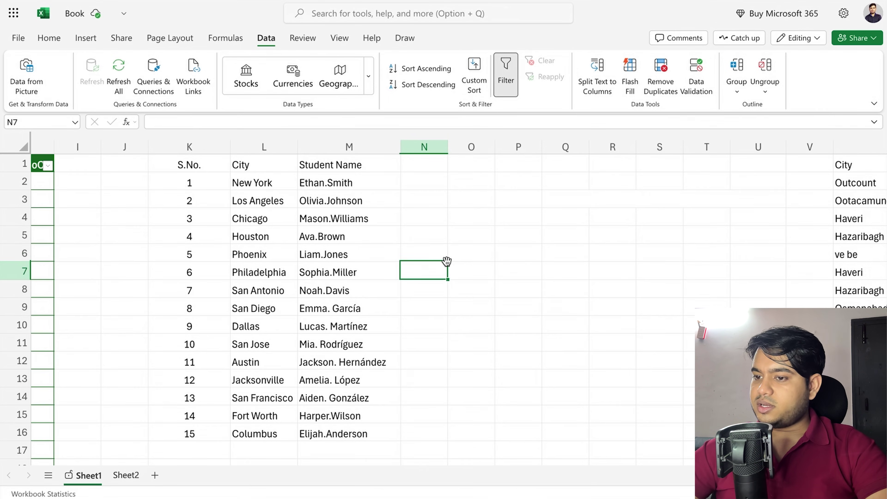
pyautogui.keyDown('ctrl'); pyautogui.scroll(-7, 447, 261); pyautogui.keyUp('ctrl')
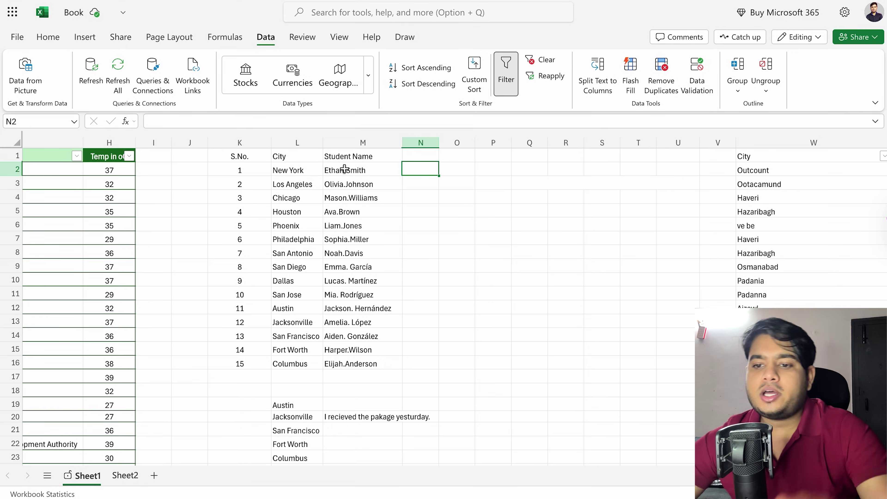
pyautogui.click(352, 174)
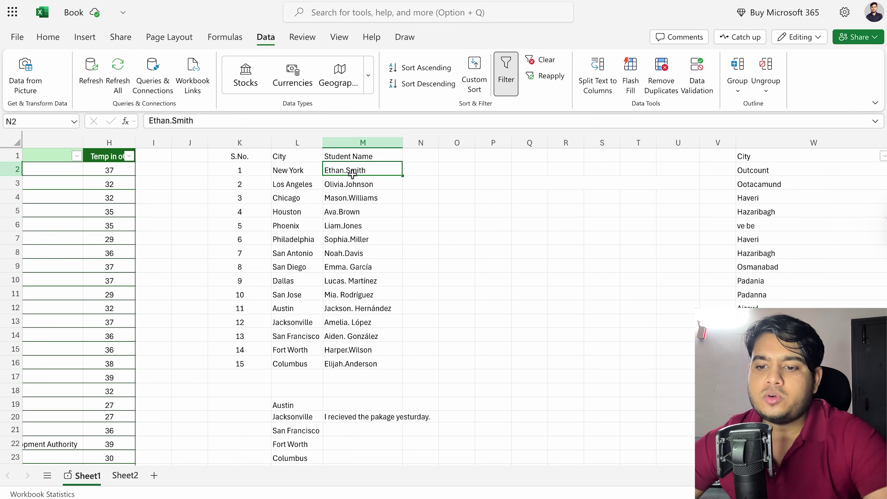
pyautogui.click(638, 196)
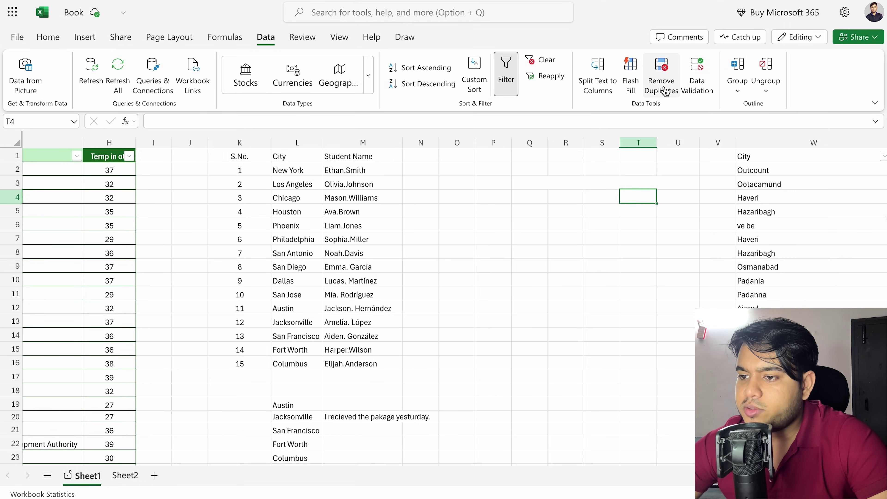
# Step: Copy the first student's full name from M2 into N2 and trim it to the first name only
pyautogui.click(422, 170)
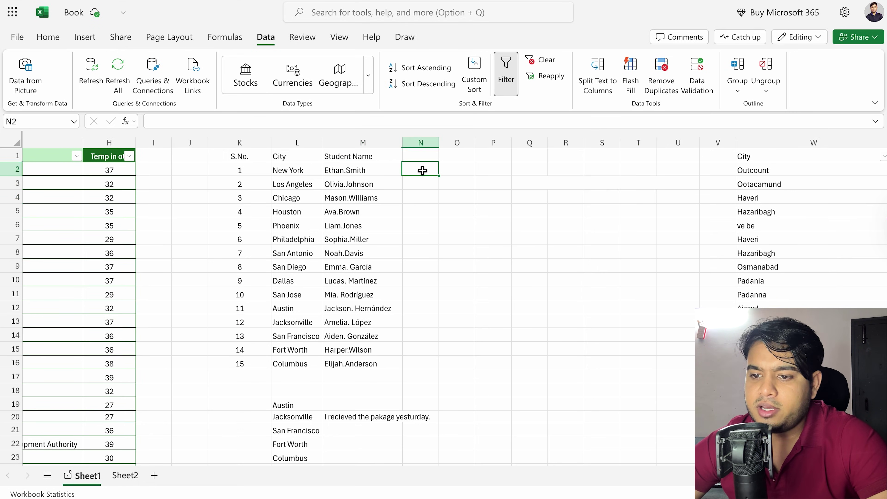
pyautogui.click(383, 170)
pyautogui.hotkey('ctrl', 'c')
pyautogui.click(426, 171)
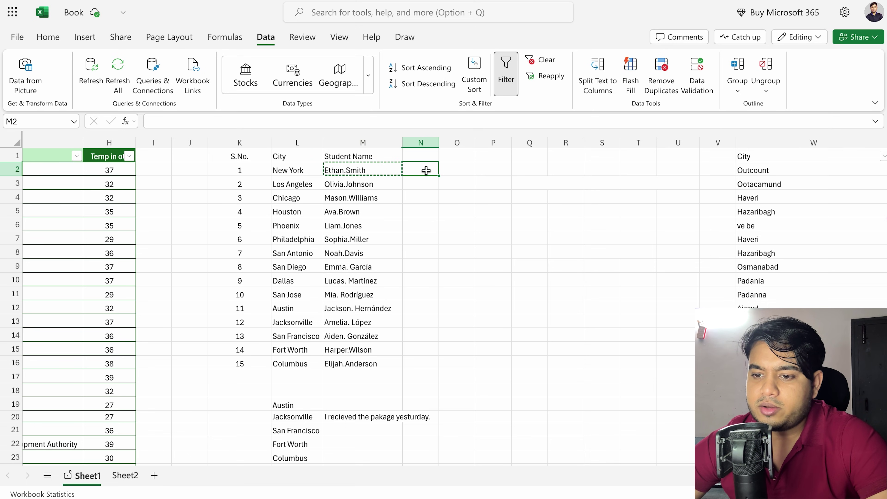
pyautogui.hotkey('ctrl', 'v')
pyautogui.doubleClick(427, 170)
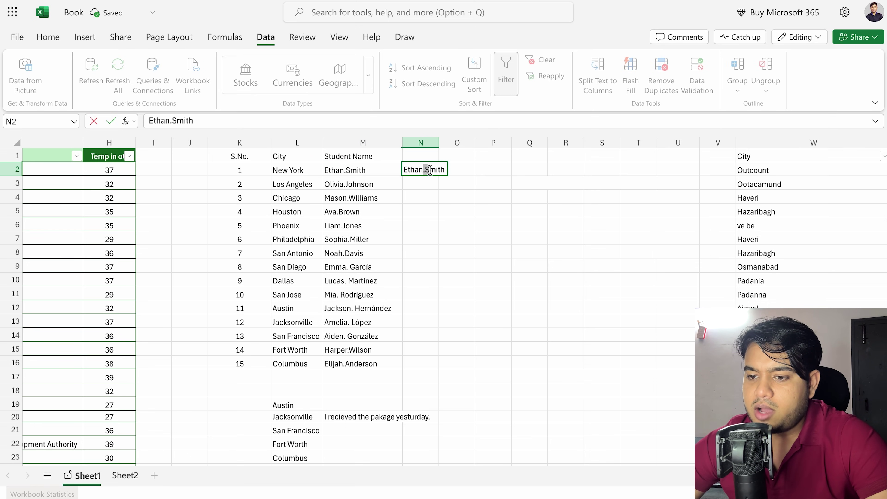
pyautogui.doubleClick(417, 170)
pyautogui.press('Right')
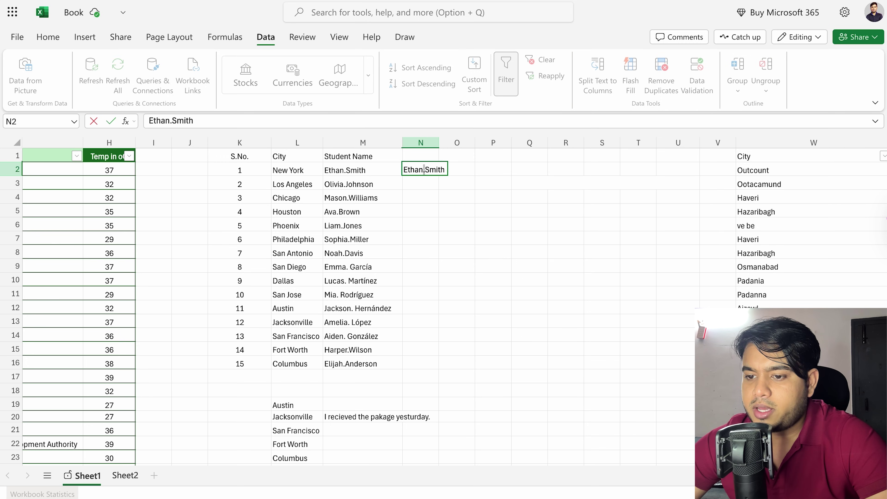
pyautogui.press('BackSpace')
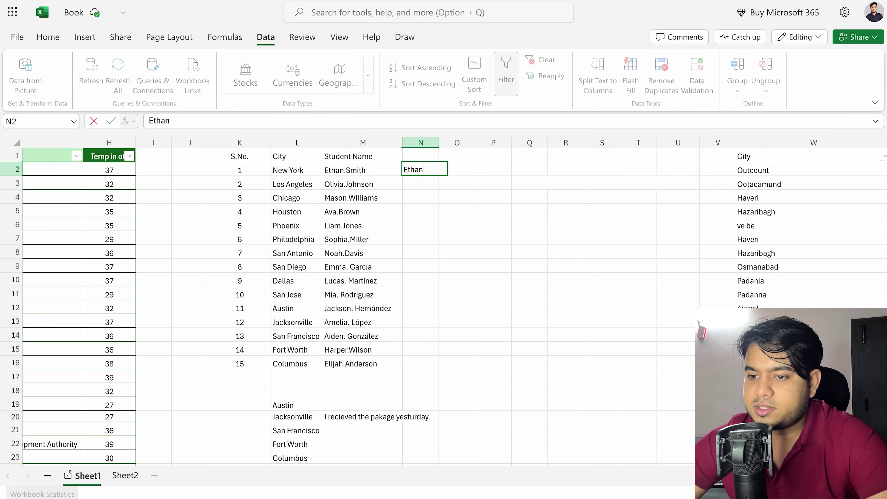
pyautogui.press('Return')
# Step: Flash Fill the remaining first names down column N from the example in N2, and compare them with the full names
pyautogui.click(413, 167)
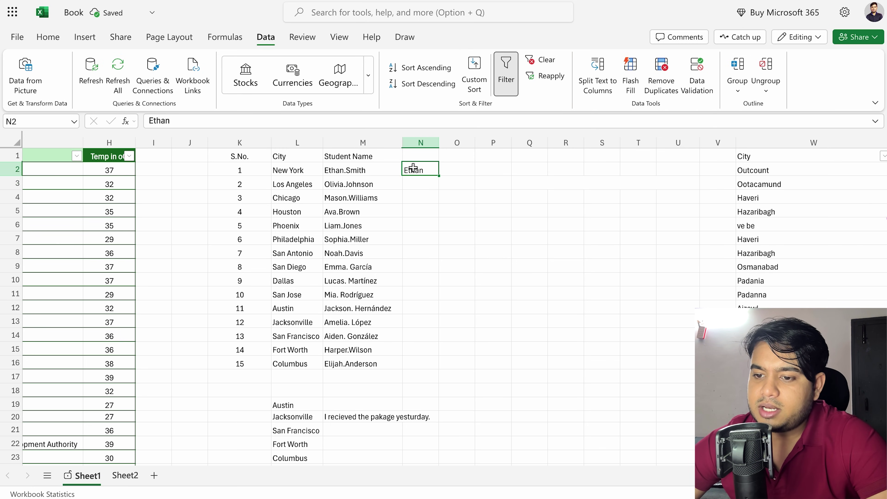
pyautogui.click(630, 82)
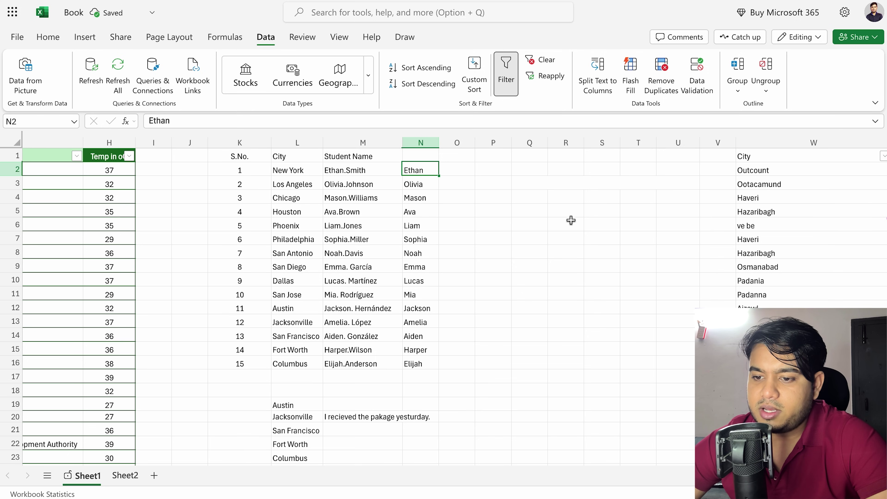
pyautogui.moveTo(421, 179); pyautogui.dragTo(416, 364)
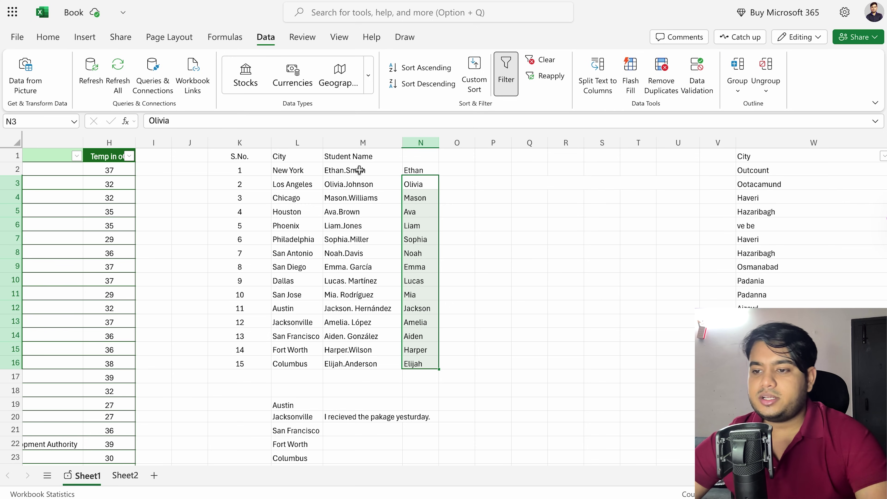
pyautogui.moveTo(359, 170); pyautogui.dragTo(362, 363)
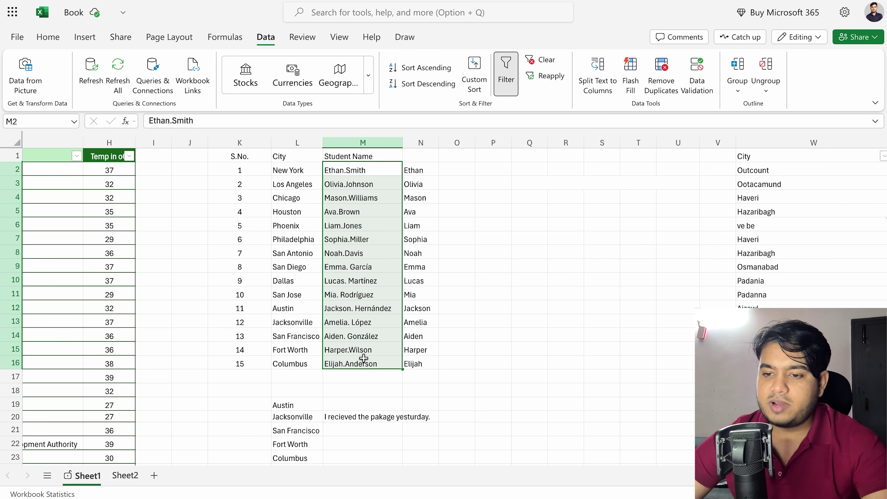
pyautogui.click(463, 236)
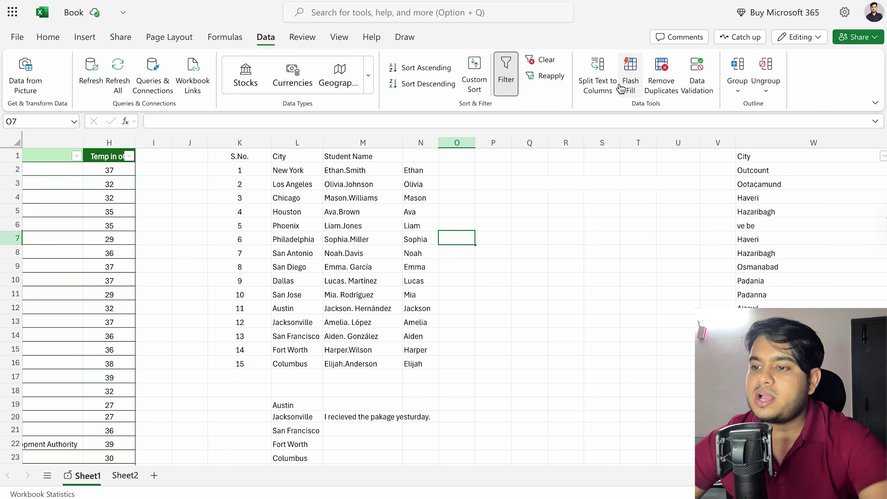
# Step: Clear all checkboxes from column Y beside the city temperature table
pyautogui.hscroll(10, 722, 218)
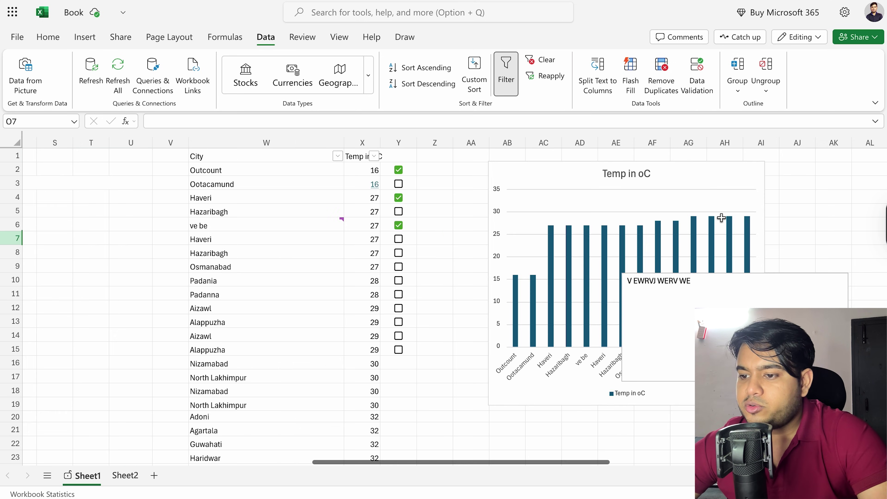
pyautogui.hscroll(-10, 721, 218)
pyautogui.hscroll(5, 722, 217)
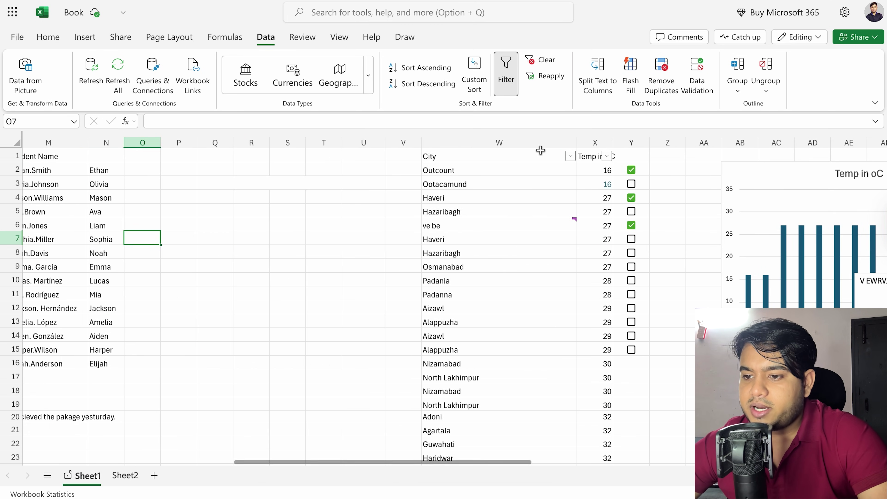
pyautogui.click(476, 137)
pyautogui.click(630, 138)
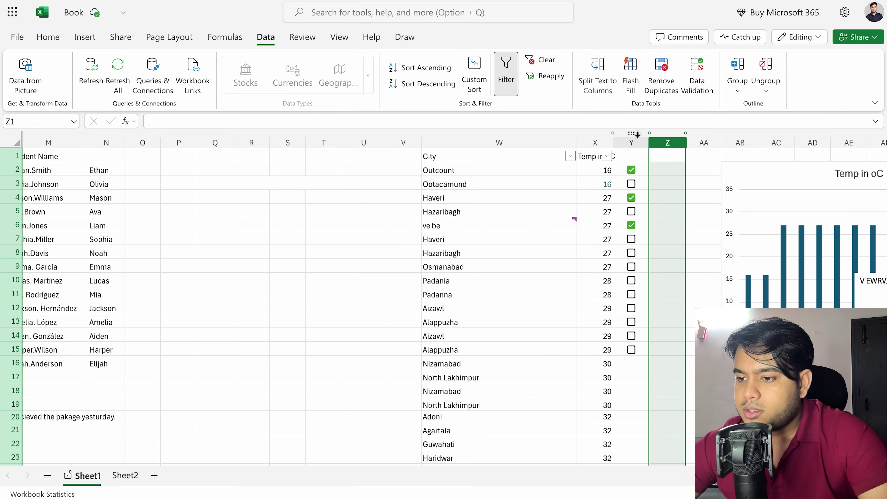
pyautogui.press('Delete')
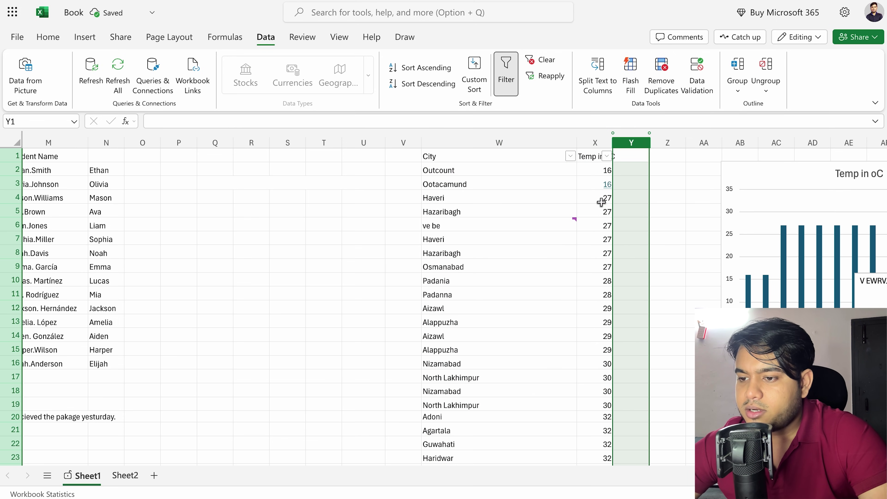
# Step: Widen column X so its Temp in oC header fits
pyautogui.click(570, 198)
pyautogui.moveTo(612, 142); pyautogui.dragTo(631, 142)
pyautogui.click(674, 199)
# Step: Remove duplicate rows from the table in columns W and X, matching on both City and Temp in oC with headers enabled
pyautogui.moveTo(479, 153); pyautogui.dragTo(622, 250)
pyautogui.scroll(15, 621, 251)
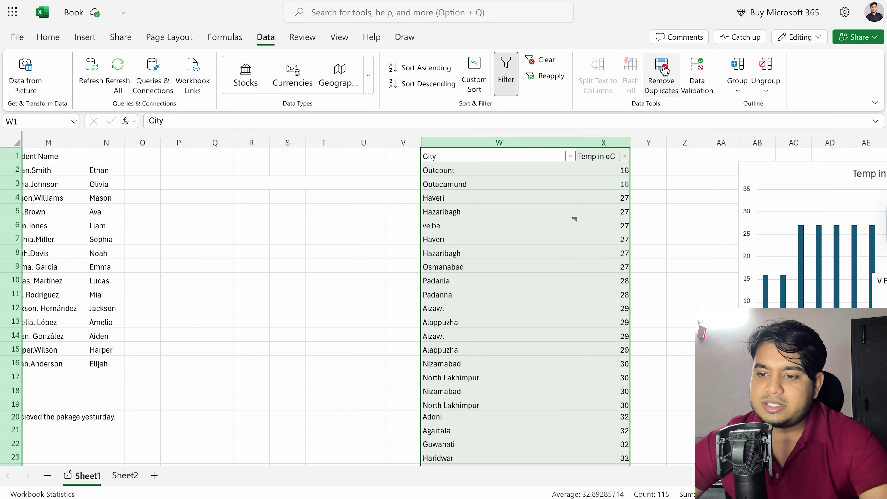
pyautogui.click(665, 71)
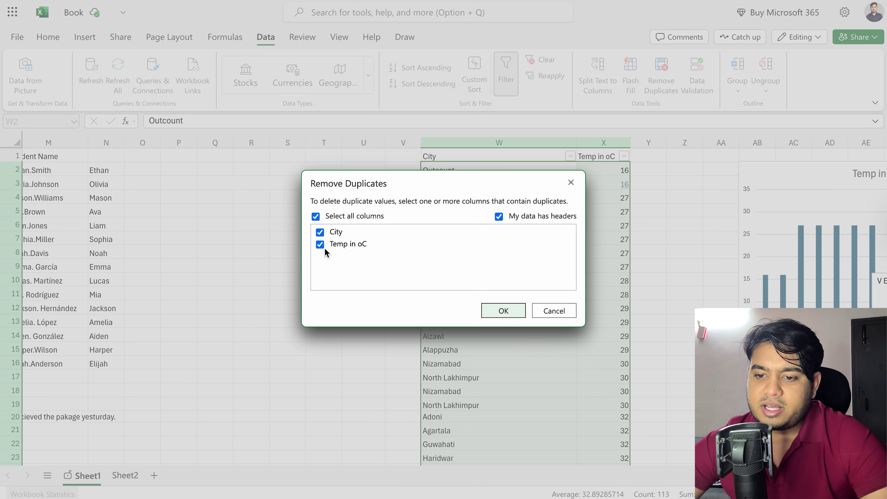
pyautogui.click(503, 311)
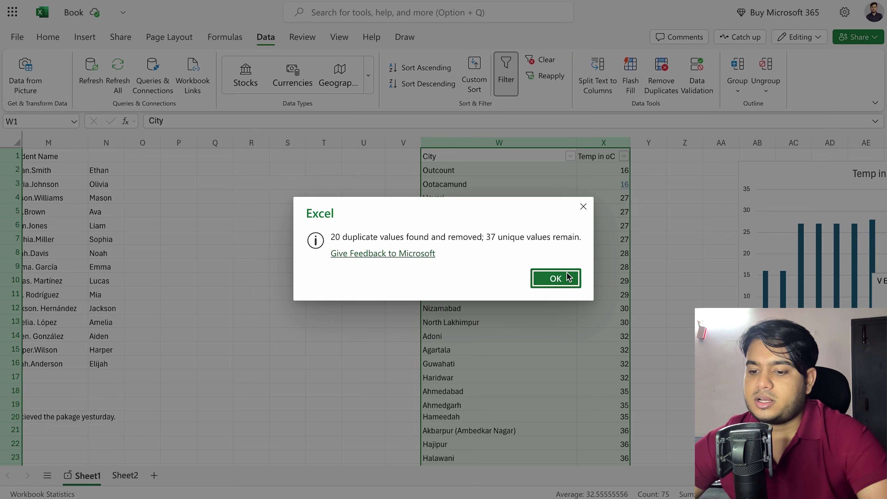
pyautogui.click(555, 278)
pyautogui.click(523, 288)
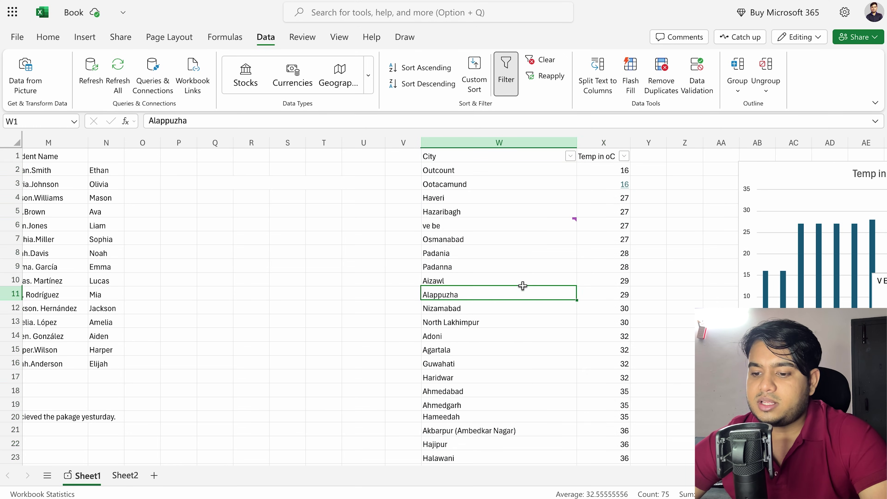
pyautogui.scroll(-20, 523, 286)
pyautogui.scroll(20, 522, 286)
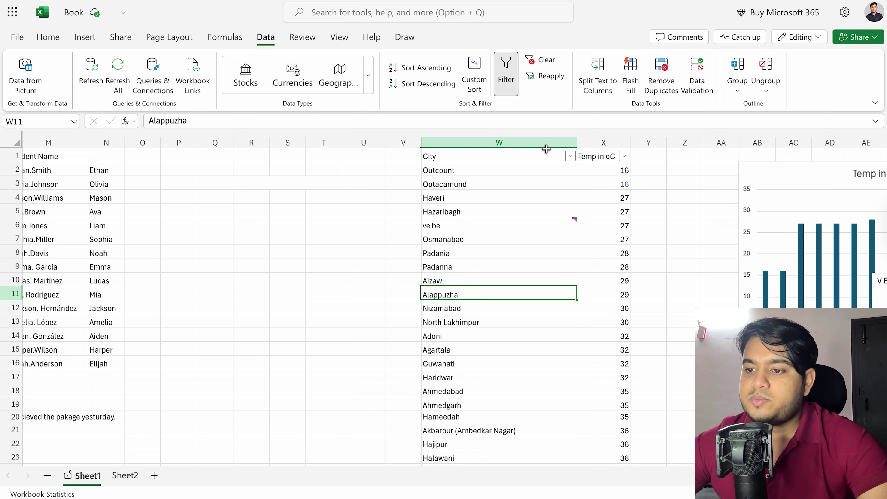
# Step: Review the allowed value types in Data Validation for columns W and X, leaving without applying a rule
pyautogui.moveTo(597, 138); pyautogui.dragTo(521, 141)
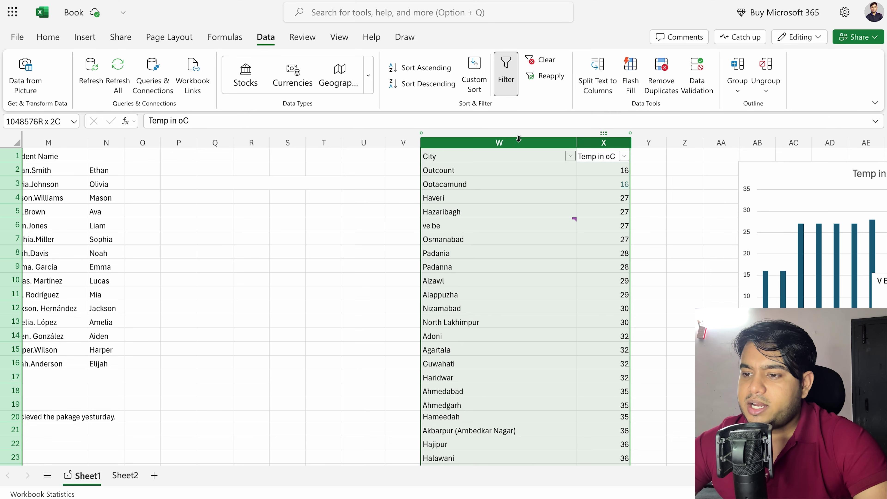
pyautogui.click(693, 68)
pyautogui.click(423, 176)
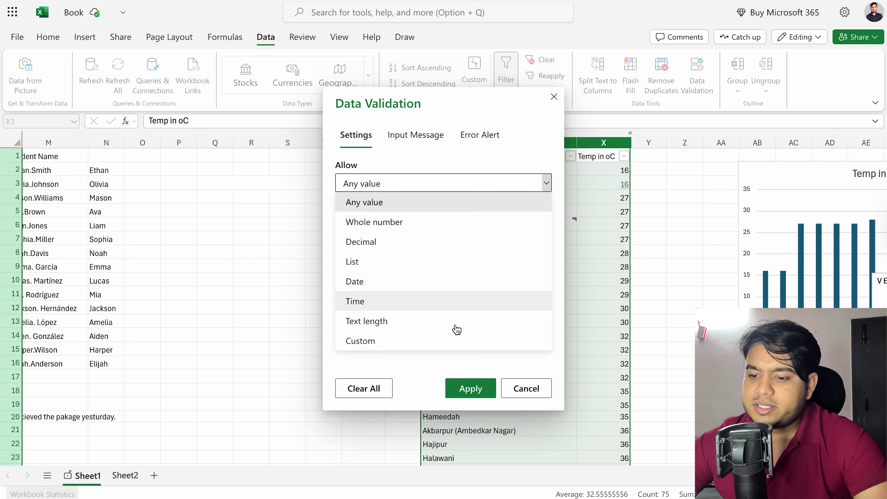
pyautogui.click(527, 382)
pyautogui.click(540, 385)
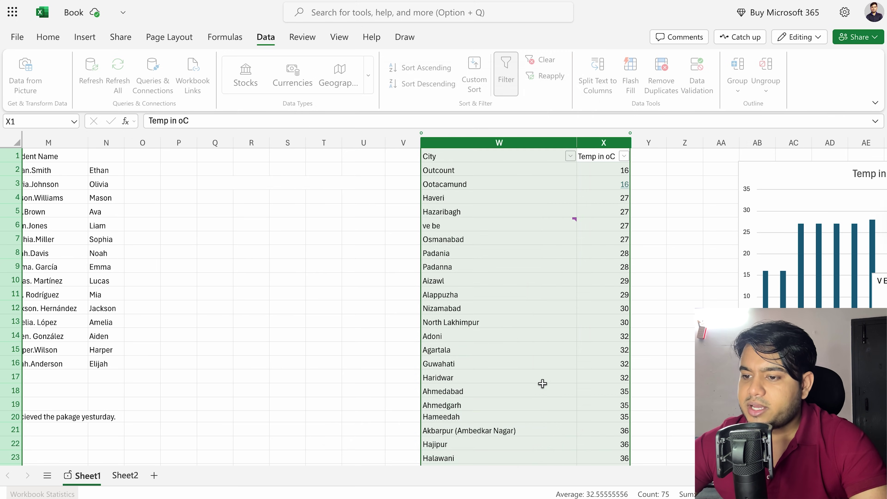
pyautogui.click(689, 236)
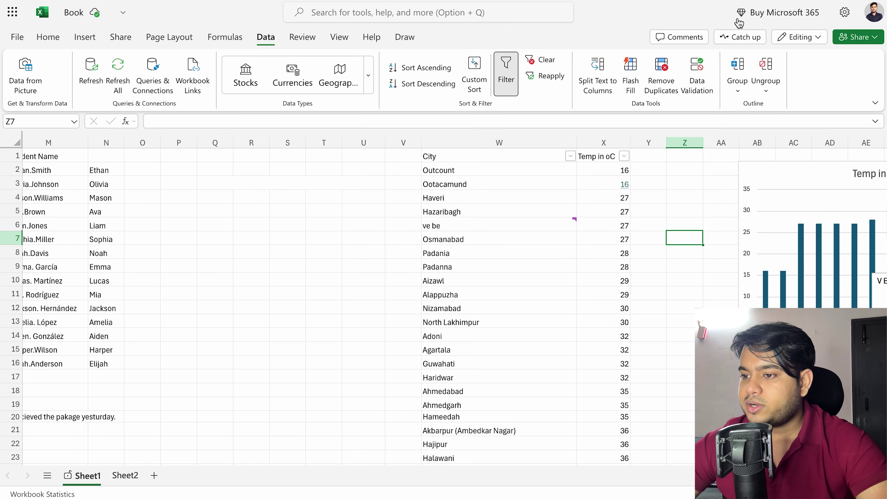
# Step: Group rows 1 to 11 containing the actor table into an outline
pyautogui.click(737, 91)
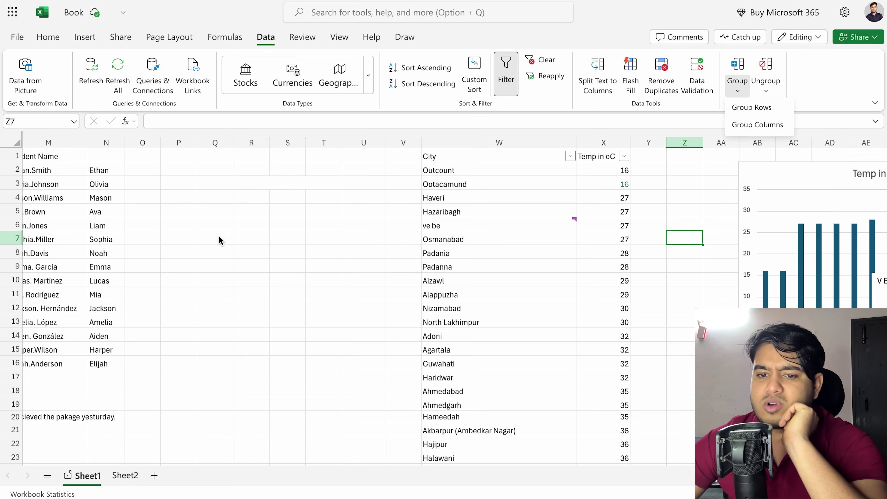
pyautogui.hscroll(-20, 220, 240)
pyautogui.moveTo(14, 156); pyautogui.dragTo(11, 295)
pyautogui.click(738, 70)
pyautogui.click(55, 225)
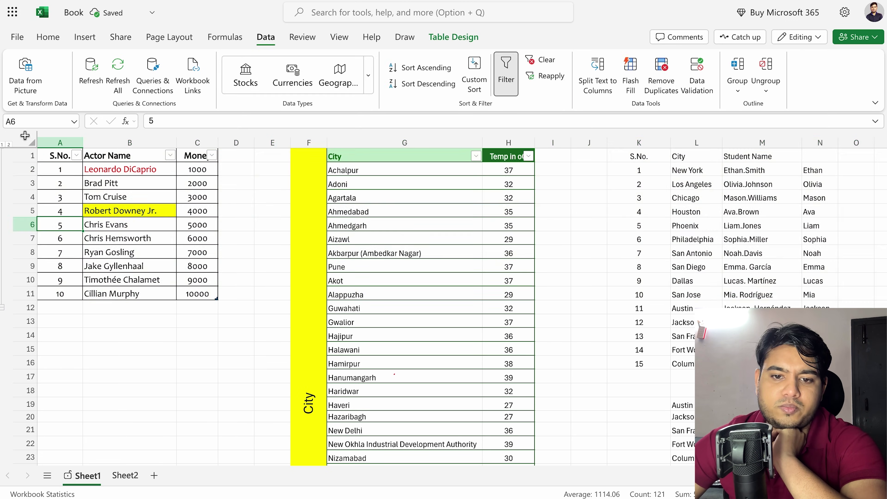
# Step: Collapse the grouped rows above row 12 to outline level 1 and expand them again
pyautogui.click(3, 144)
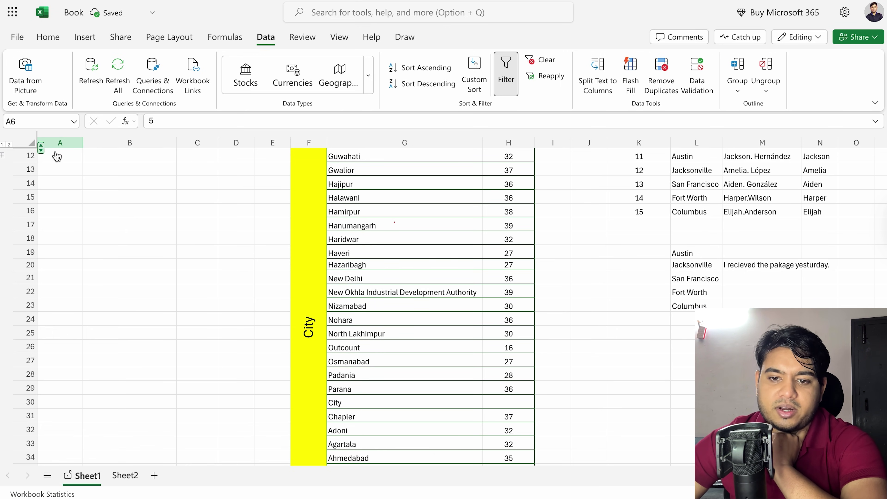
pyautogui.scroll(-3, 145, 164)
pyautogui.scroll(3, 144, 164)
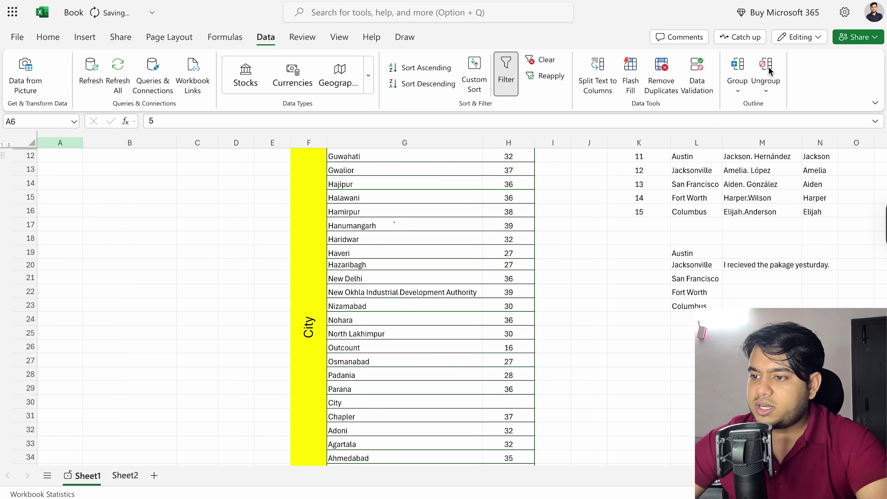
pyautogui.click(95, 203)
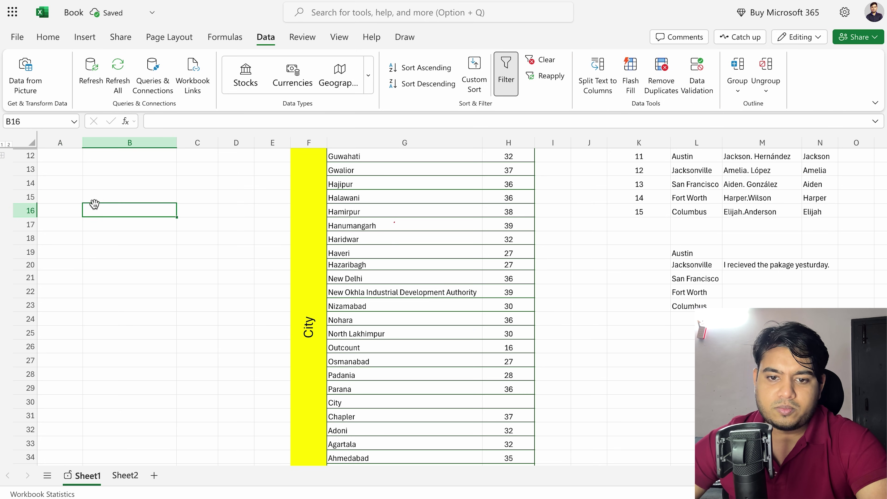
pyautogui.click(9, 145)
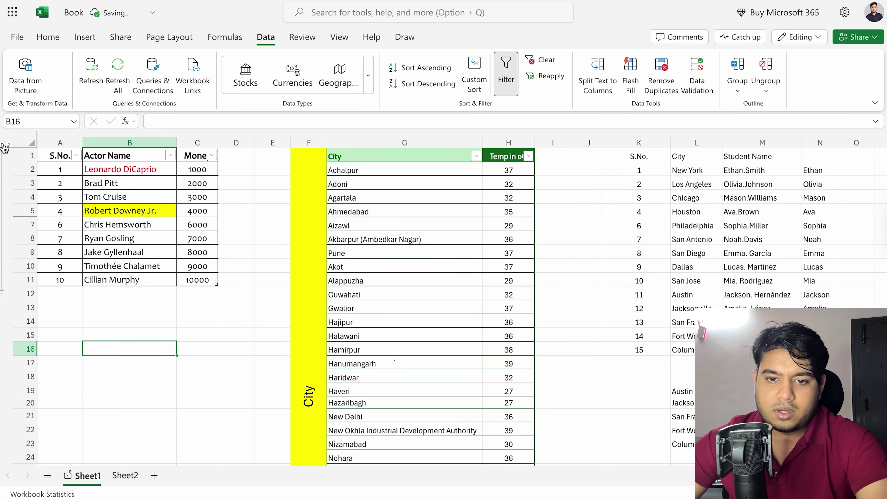
# Step: Ungroup rows 1 to 11 around the actor table
pyautogui.click(24, 156)
pyautogui.moveTo(24, 156); pyautogui.dragTo(27, 280)
pyautogui.click(780, 67)
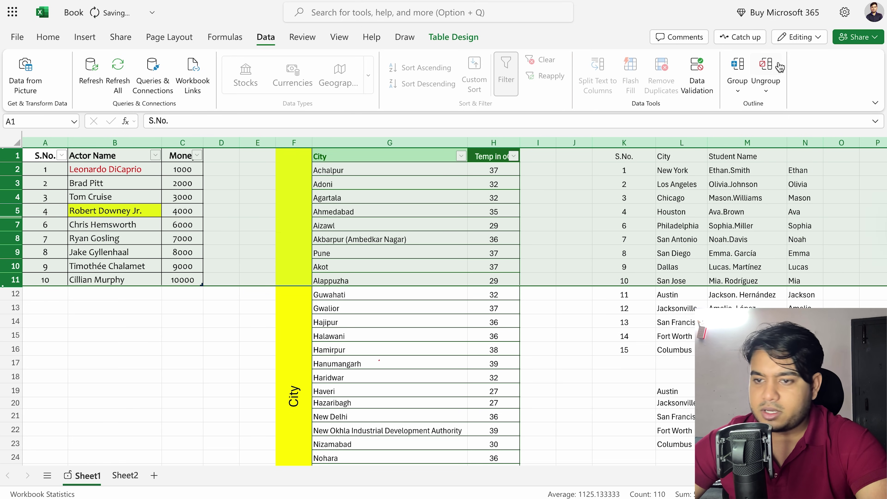
pyautogui.click(231, 237)
pyautogui.hscroll(3, 230, 235)
pyautogui.hscroll(-3, 231, 234)
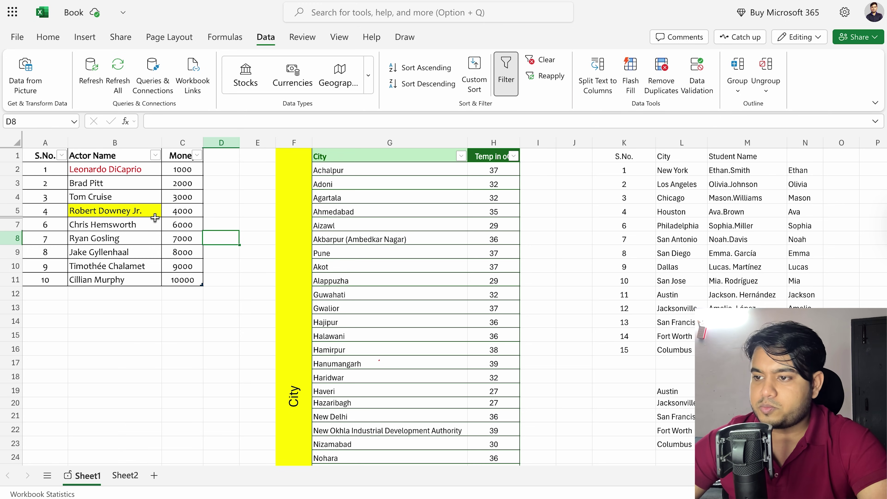
# Step: Review the existing comments in the workbook and close the comment list
pyautogui.click(313, 41)
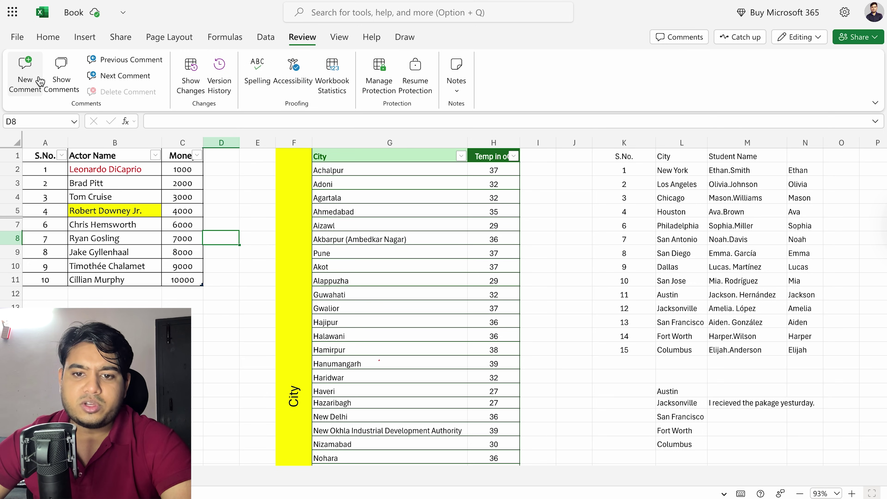
pyautogui.click(73, 89)
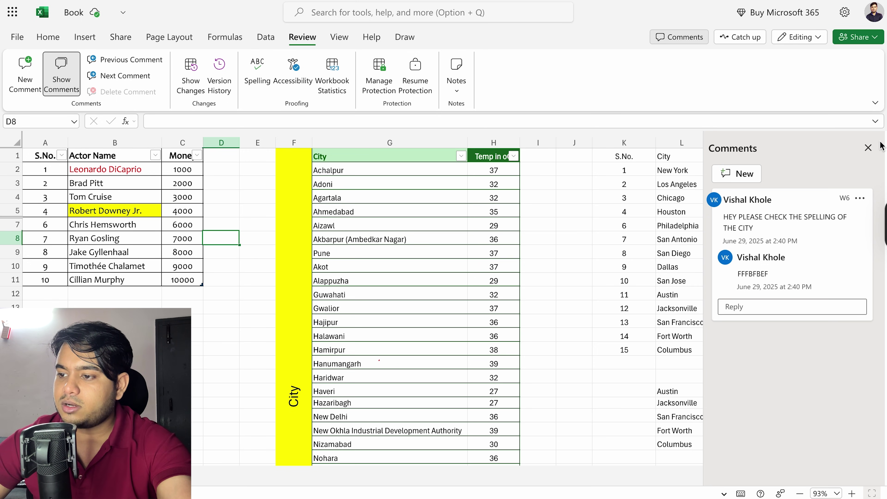
pyautogui.click(868, 148)
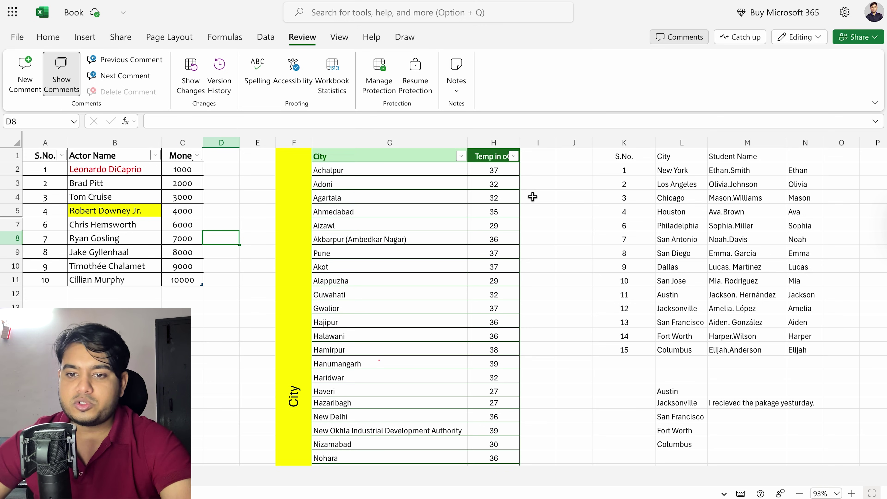
# Step: Review the log of recent changes made to the workbook and close it
pyautogui.click(195, 85)
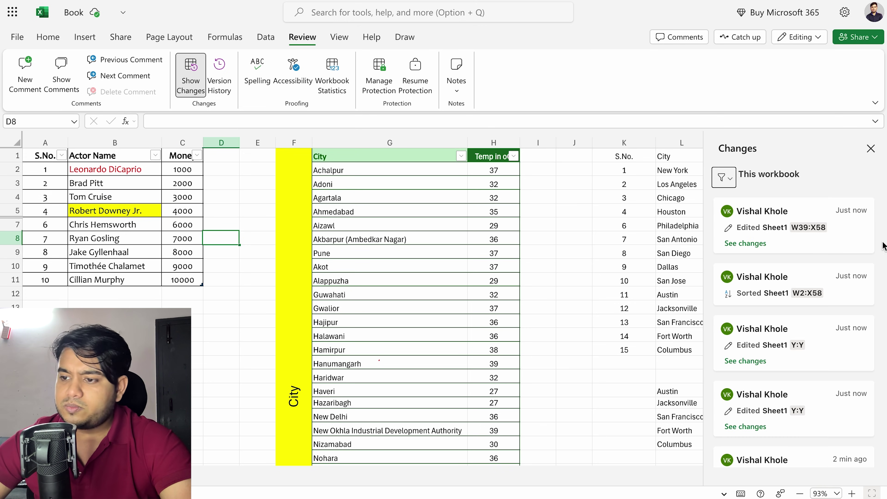
pyautogui.scroll(-3, 790, 250)
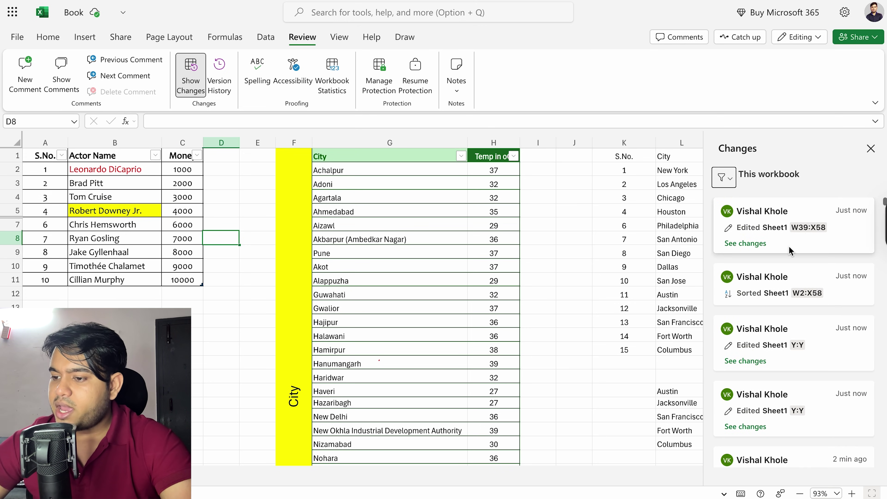
pyautogui.click(870, 149)
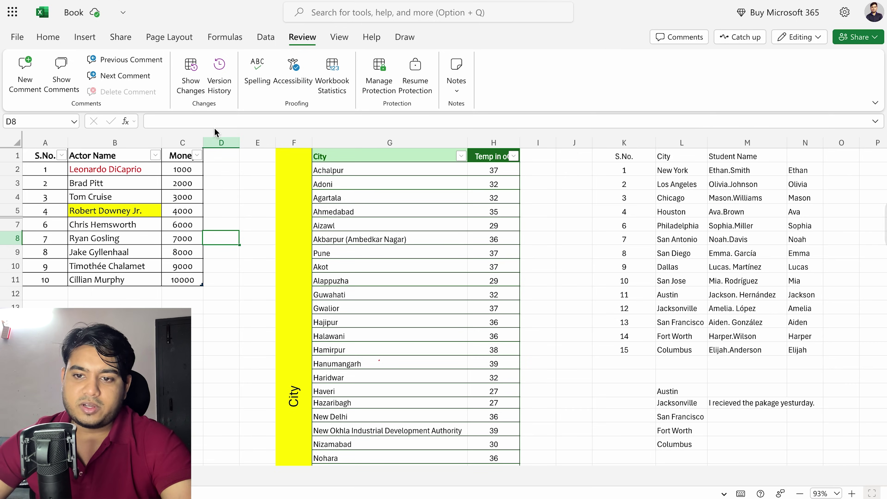
# Step: Preview the current version and the Yesterday, 11:39 PM version in Version History, and return to the document without restoring
pyautogui.click(219, 84)
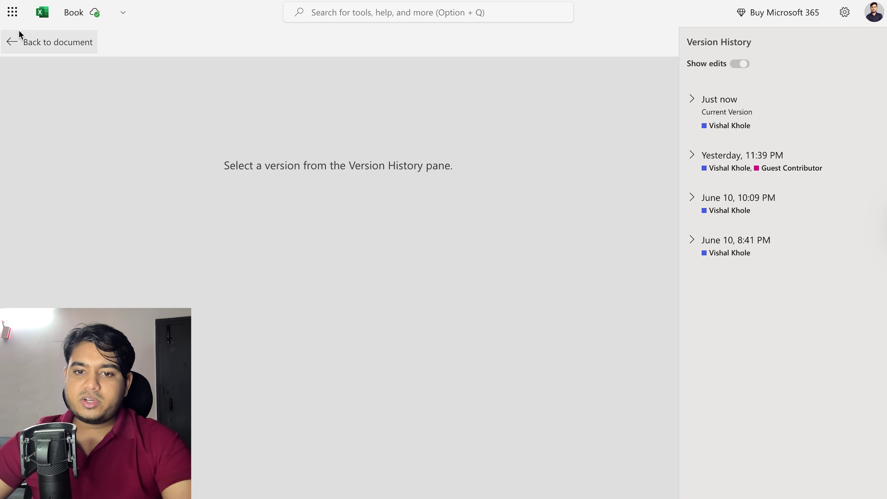
pyautogui.click(758, 116)
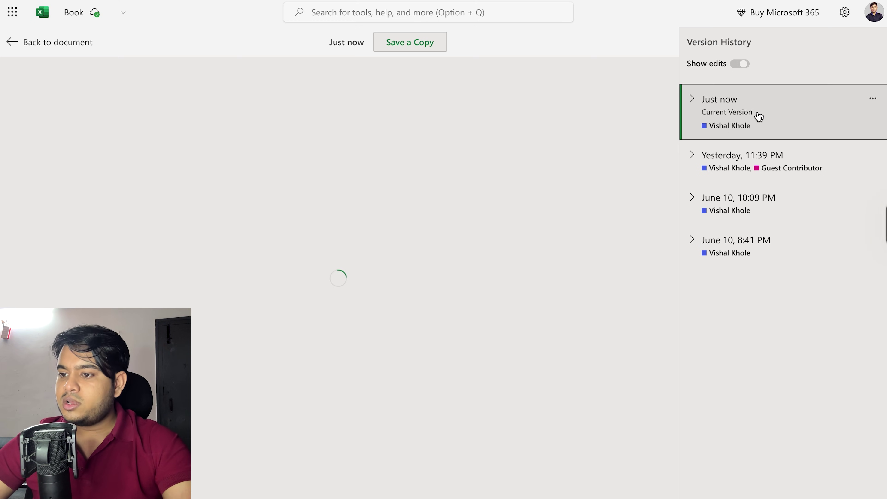
pyautogui.click(755, 165)
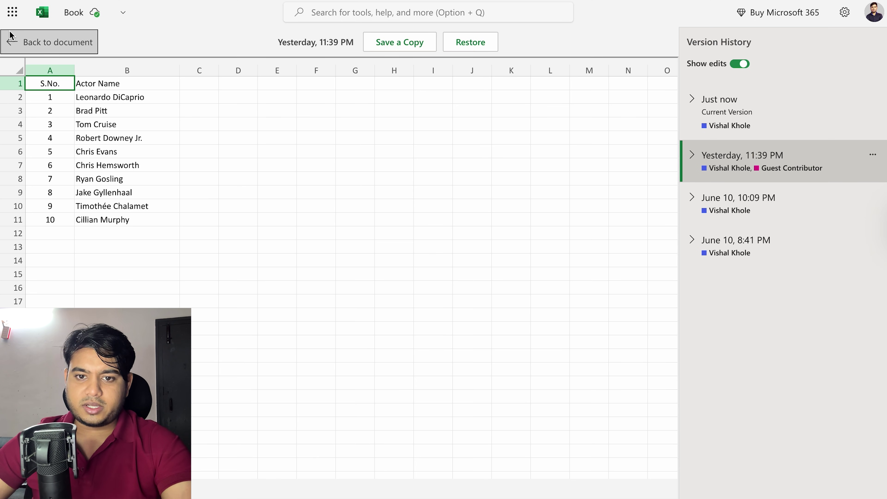
pyautogui.click(12, 38)
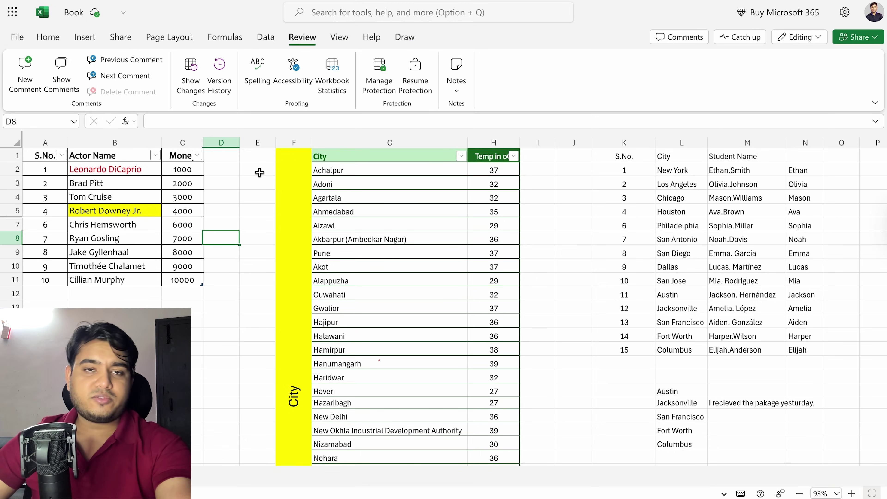
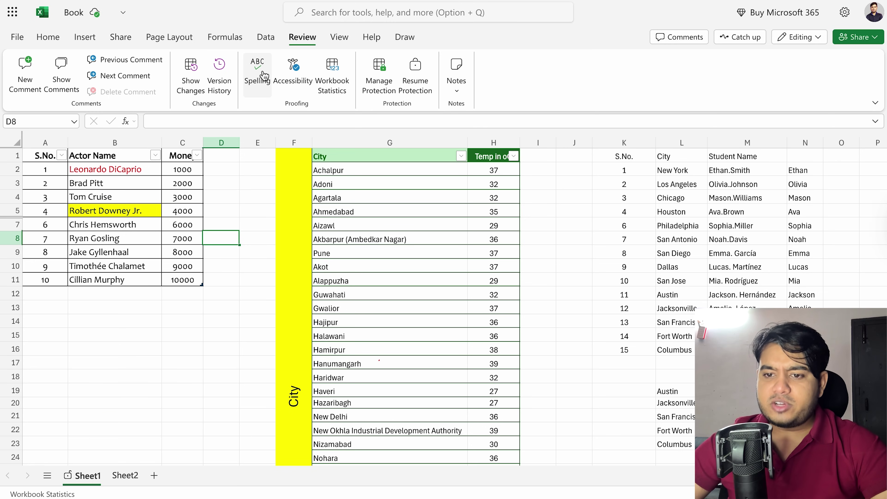
# Step: Widen column M so the misspelled sentence in M20 fits inside its cell
pyautogui.hscroll(5, 533, 292)
pyautogui.scroll(-6, 533, 292)
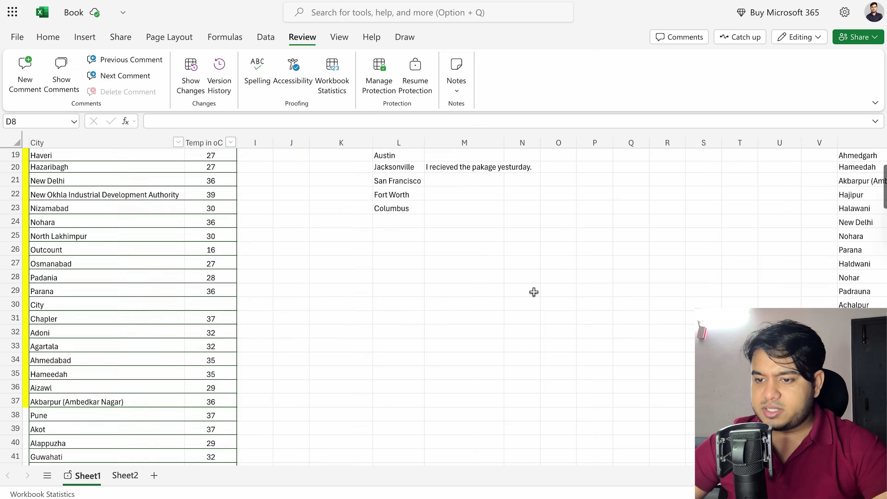
pyautogui.scroll(1, 526, 276)
pyautogui.click(481, 210)
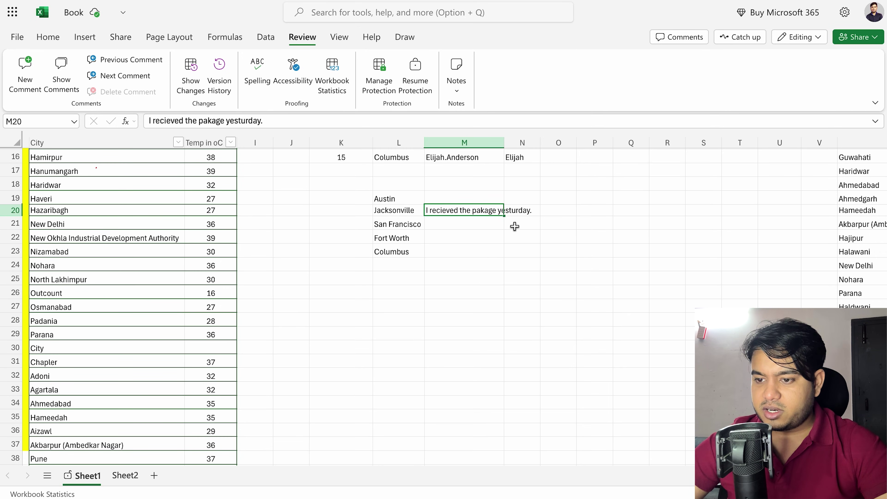
pyautogui.moveTo(504, 143); pyautogui.dragTo(553, 147)
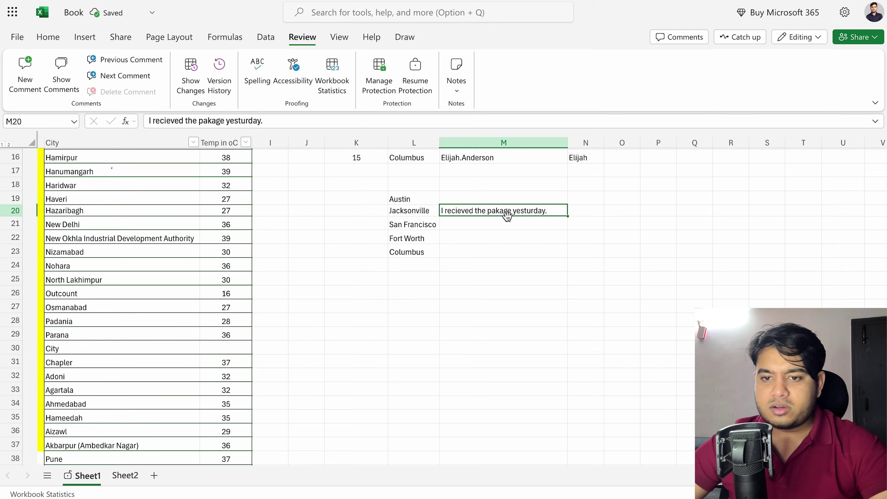
# Step: Spell-check the sentence in M20, accepting the suggestions received, package and yesterday
pyautogui.click(258, 70)
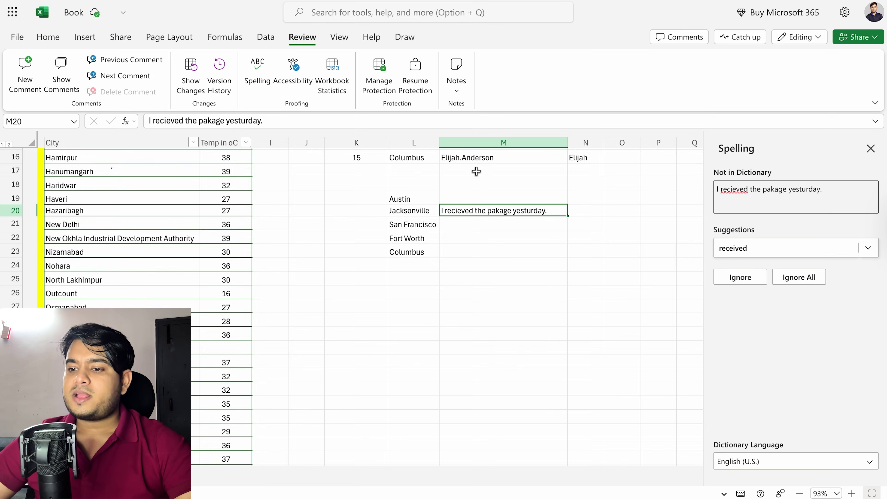
pyautogui.scroll(5, 476, 171)
pyautogui.scroll(-2, 476, 172)
pyautogui.scroll(2, 476, 171)
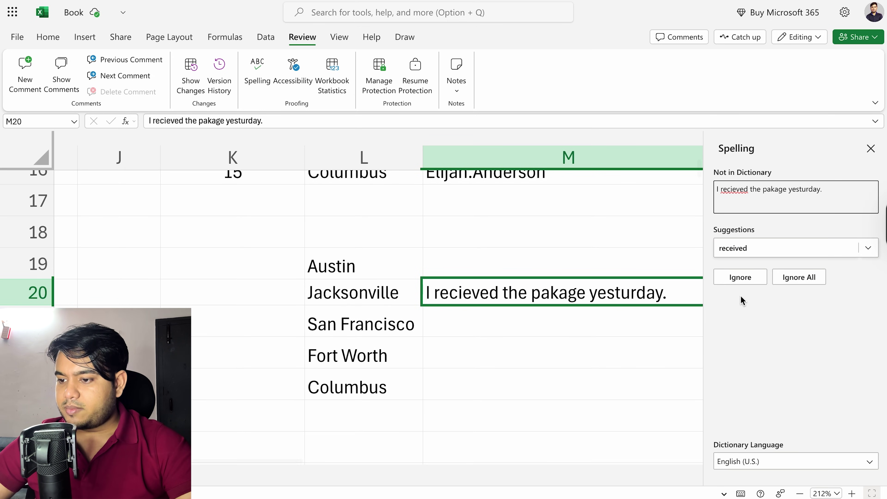
pyautogui.scroll(-1, 610, 296)
pyautogui.scroll(-1, 610, 296)
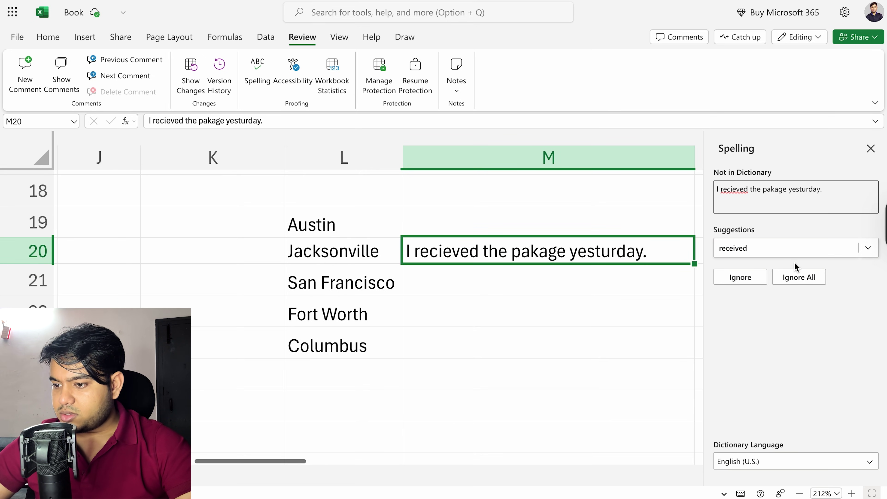
pyautogui.click(770, 248)
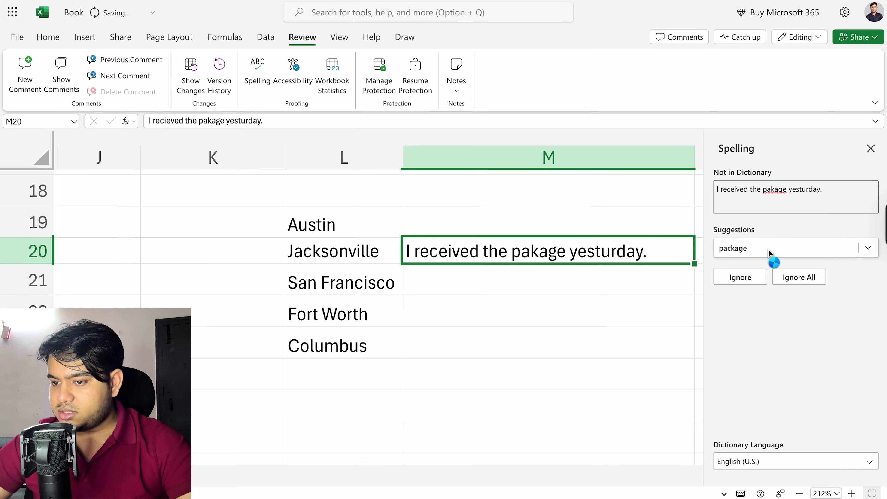
pyautogui.click(769, 248)
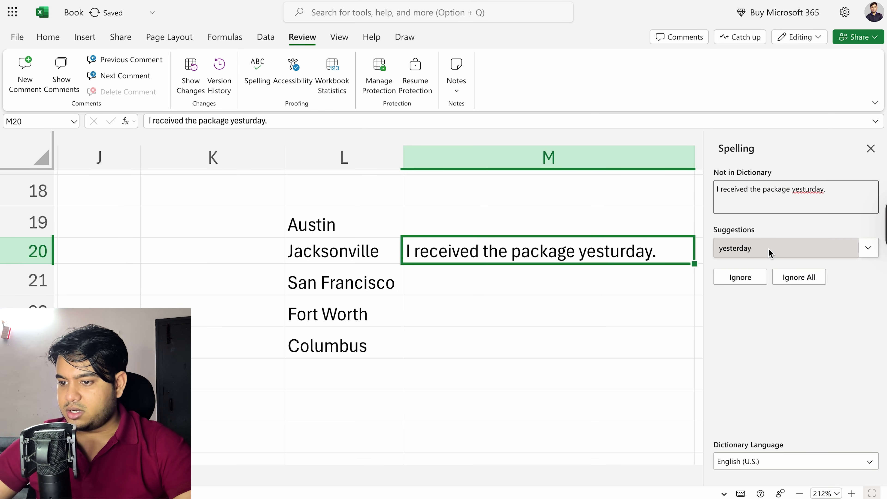
pyautogui.click(770, 248)
# Step: Examine the flagged city name in W21 at a larger zoom alongside its spelling suggestion
pyautogui.scroll(-15, 566, 356)
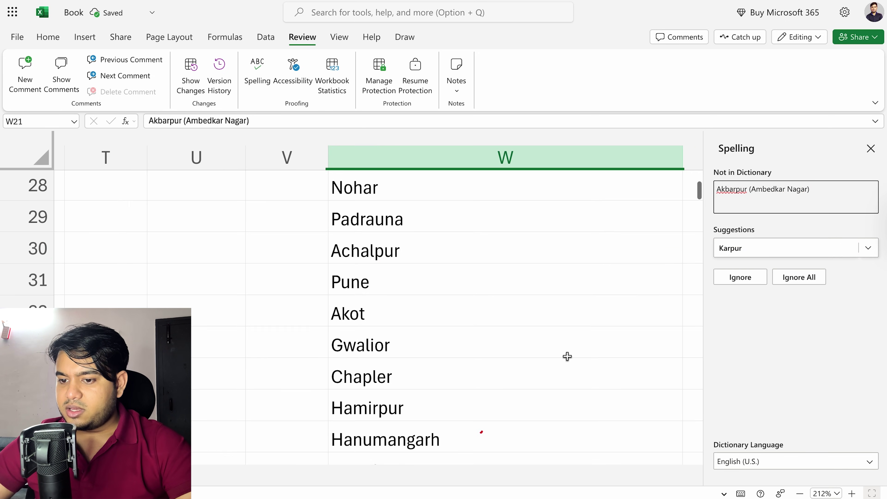
pyautogui.keyDown('ctrl'); pyautogui.scroll(-10, 598, 338); pyautogui.keyUp('ctrl')
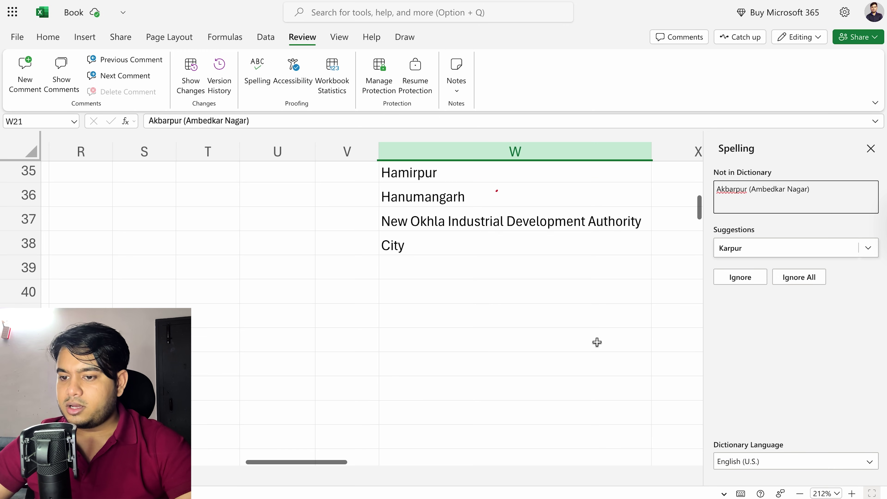
pyautogui.keyDown('ctrl'); pyautogui.scroll(7, 351, 222); pyautogui.keyUp('ctrl')
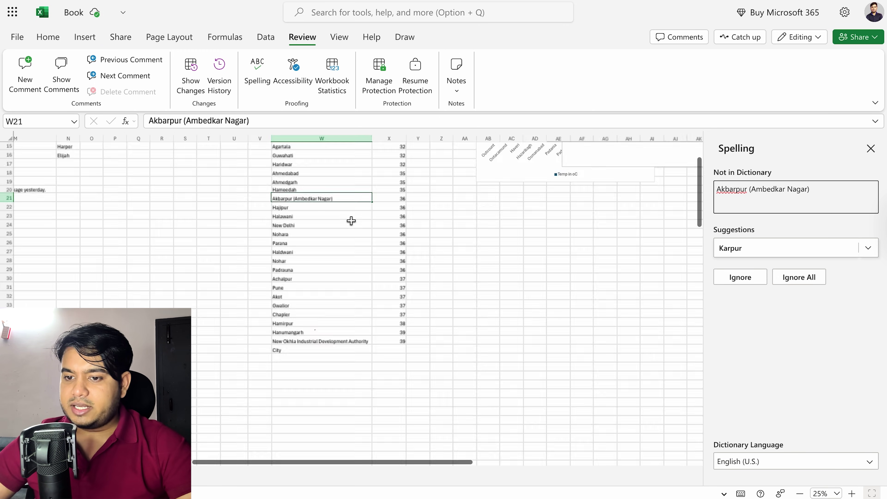
pyautogui.keyDown('ctrl'); pyautogui.scroll(6, 351, 222); pyautogui.keyUp('ctrl')
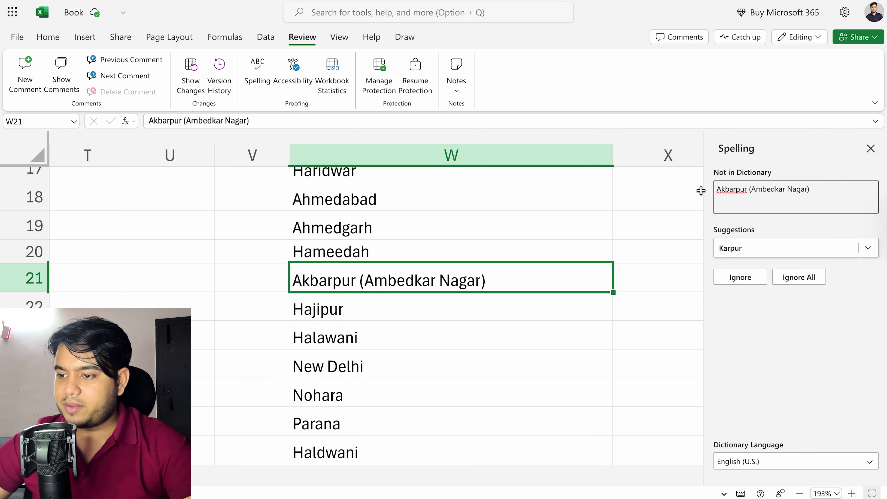
# Step: Review the Workbook Statistics for the current sheet and the whole workbook, and close the summary
pyautogui.scroll(5, 416, 222)
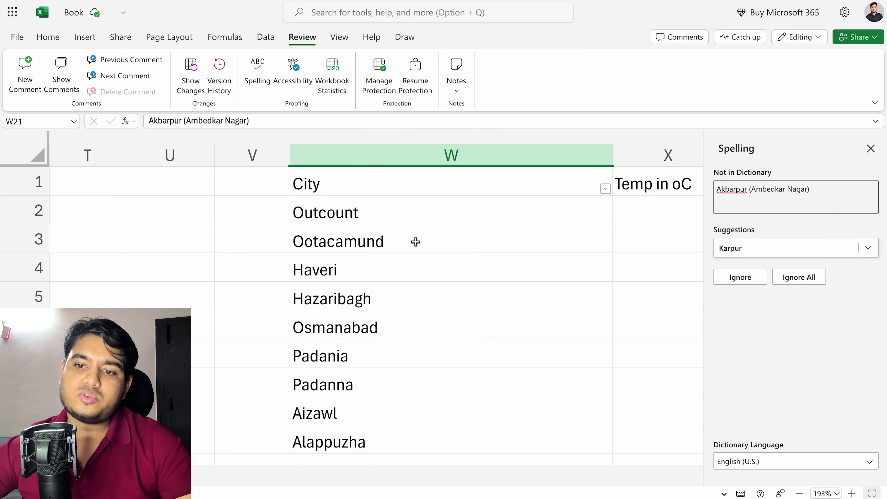
pyautogui.click(299, 86)
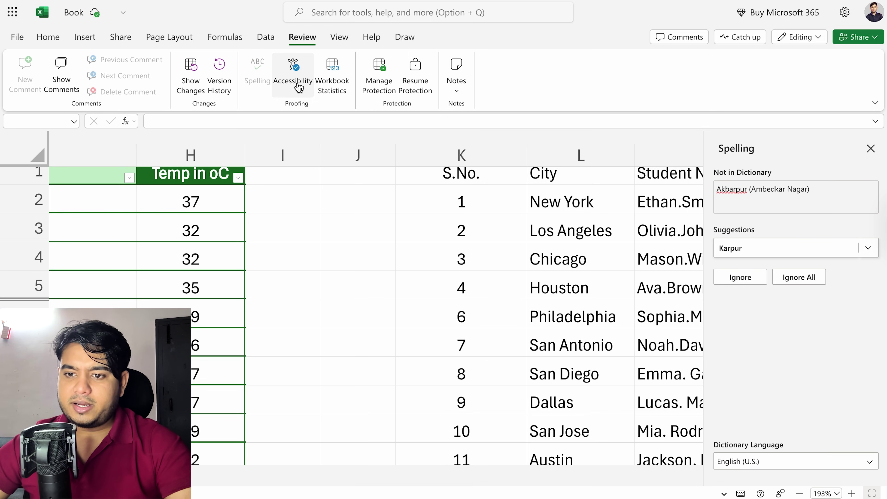
pyautogui.scroll(-5, 333, 269)
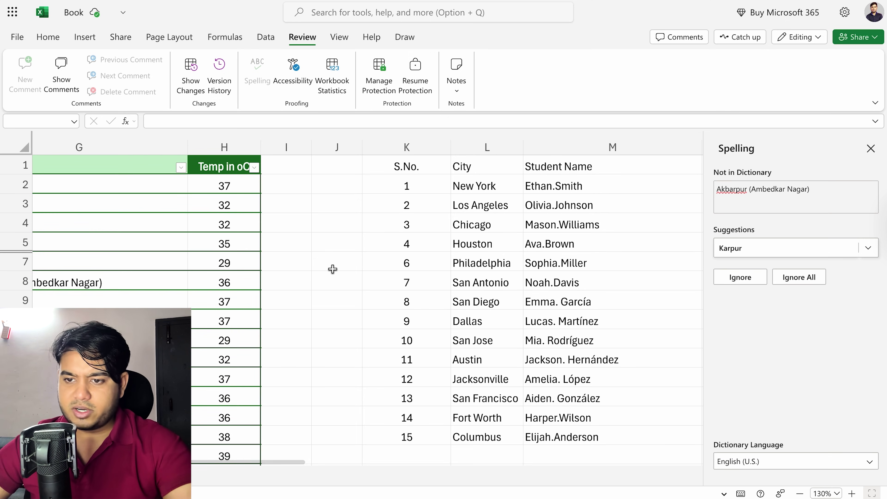
pyautogui.click(337, 73)
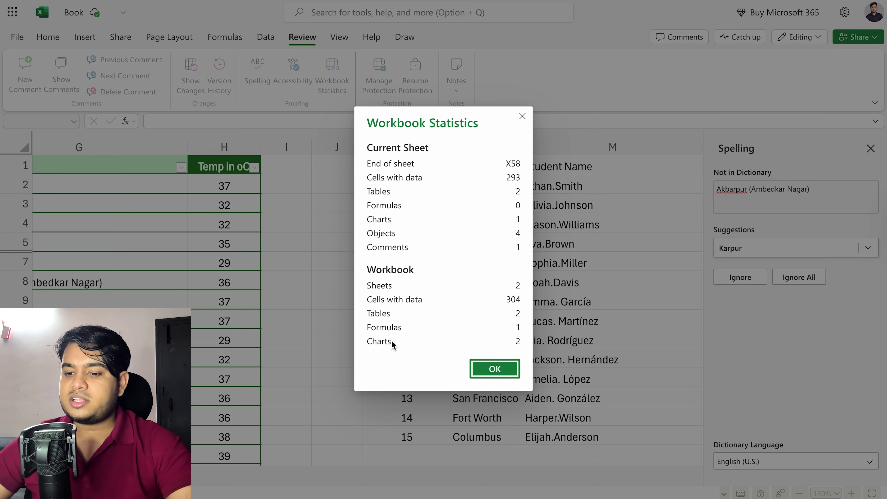
pyautogui.click(509, 365)
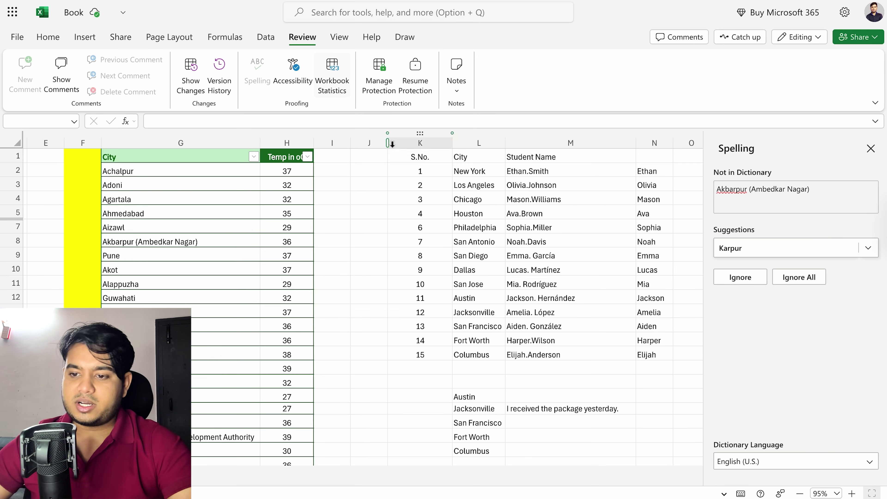
# Step: Add the student table K1:N16 as an unlocked range named Range2 in Sheet1's protection settings
pyautogui.hscroll(1, 399, 157)
pyautogui.hscroll(1, 399, 157)
pyautogui.click(339, 155)
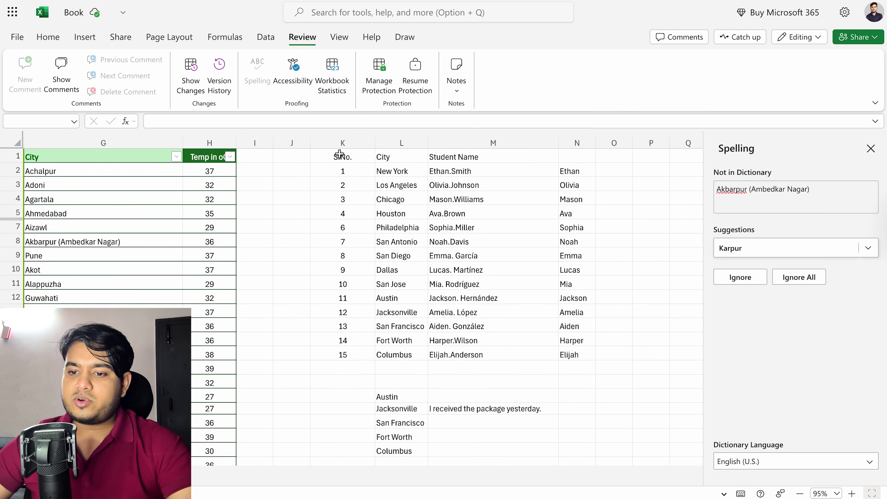
pyautogui.moveTo(339, 155); pyautogui.dragTo(572, 352)
pyautogui.click(388, 81)
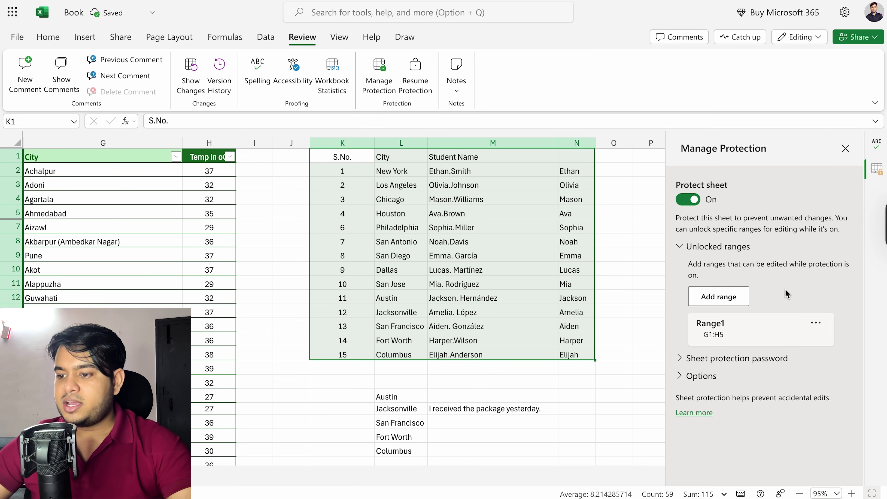
pyautogui.click(718, 297)
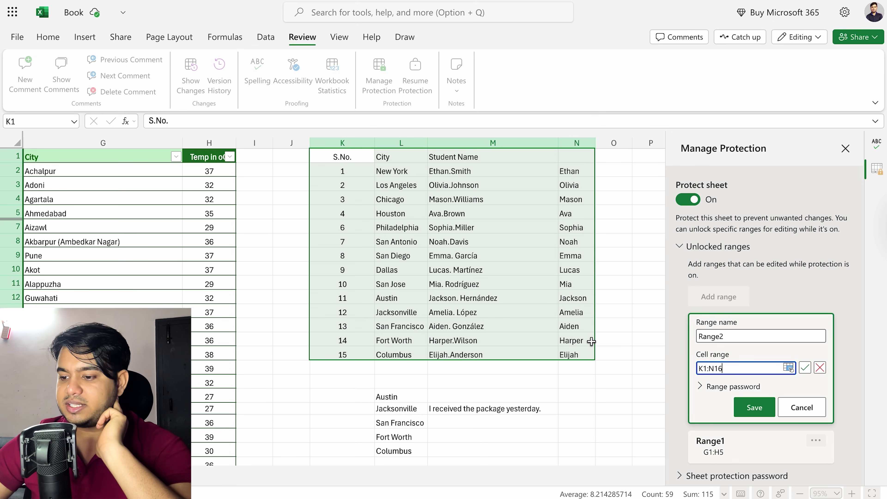
pyautogui.click(761, 408)
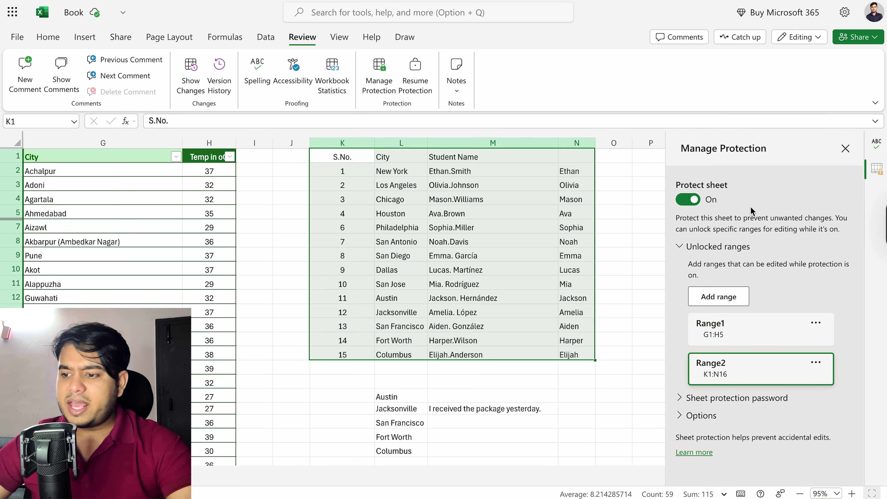
pyautogui.click(845, 148)
# Step: Resume Sheet1's protection for this session with the student table K1:N16 selected
pyautogui.click(630, 185)
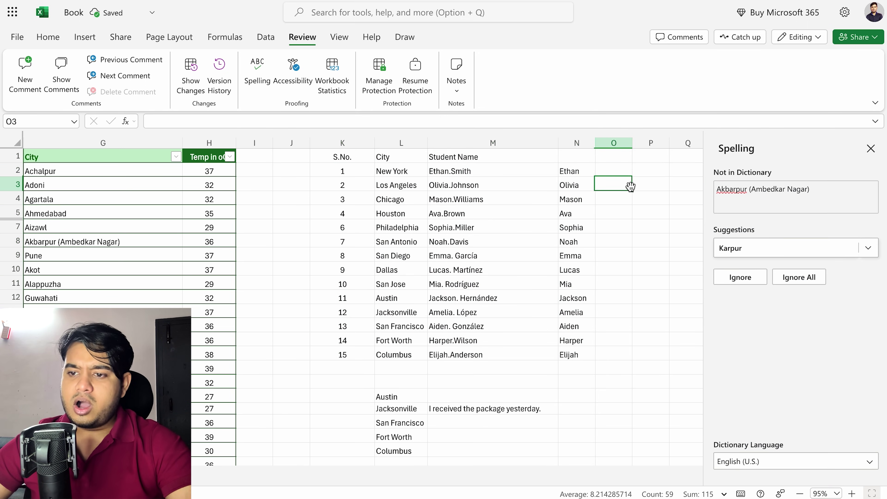
pyautogui.moveTo(337, 160); pyautogui.dragTo(573, 348)
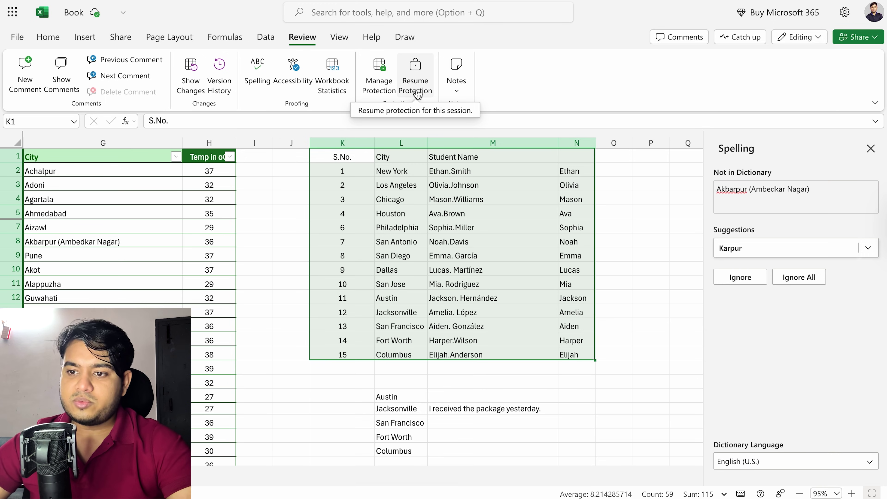
pyautogui.click(419, 78)
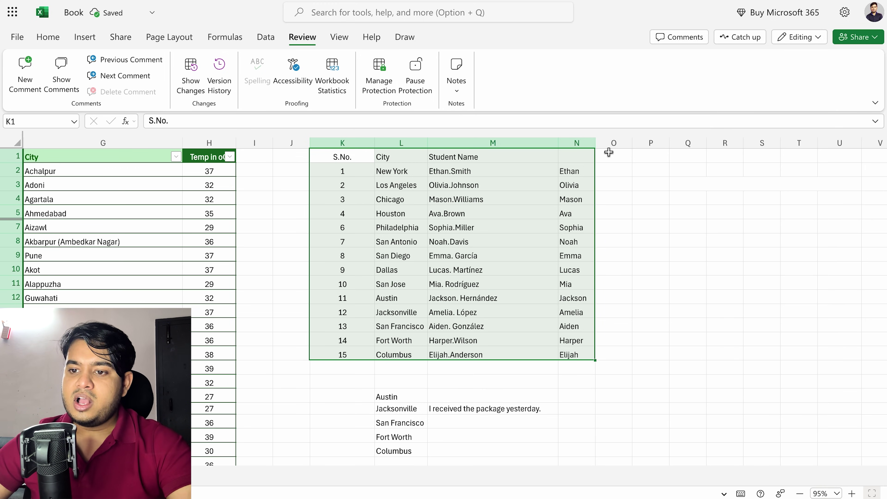
# Step: Try selecting cells in the student table under protection, and pause Sheet1's protection
pyautogui.click(633, 214)
pyautogui.click(483, 198)
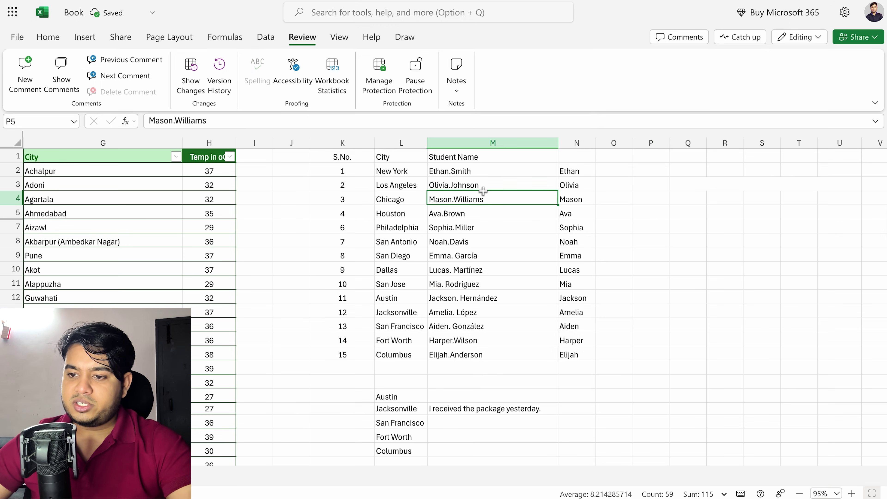
pyautogui.click(488, 178)
pyautogui.moveTo(354, 159); pyautogui.dragTo(581, 349)
pyautogui.click(416, 75)
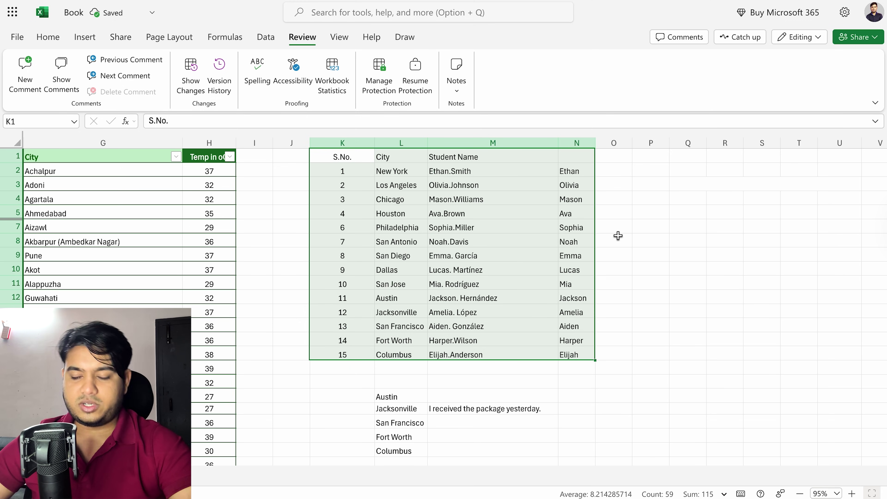
# Step: Add a new note to empty cell Q5 without entering any further text, and check its marker
pyautogui.click(454, 80)
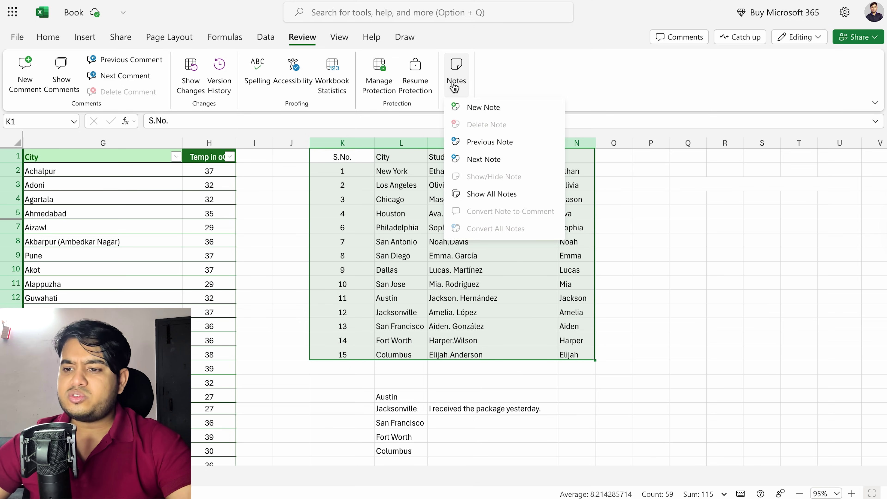
pyautogui.press('Escape')
pyautogui.click(673, 209)
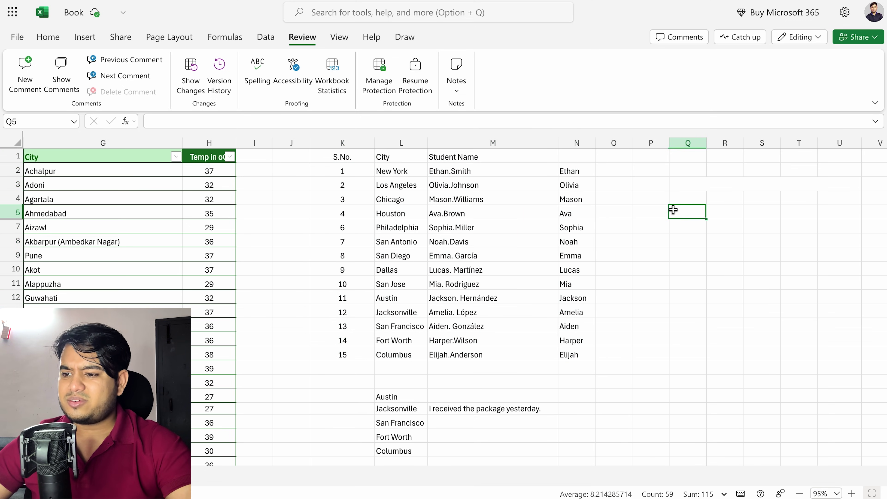
pyautogui.click(450, 62)
pyautogui.click(479, 105)
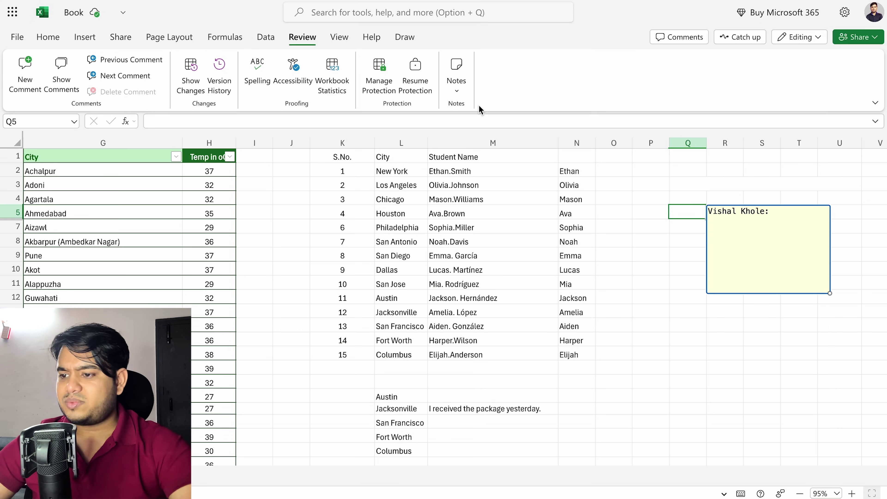
pyautogui.click(642, 405)
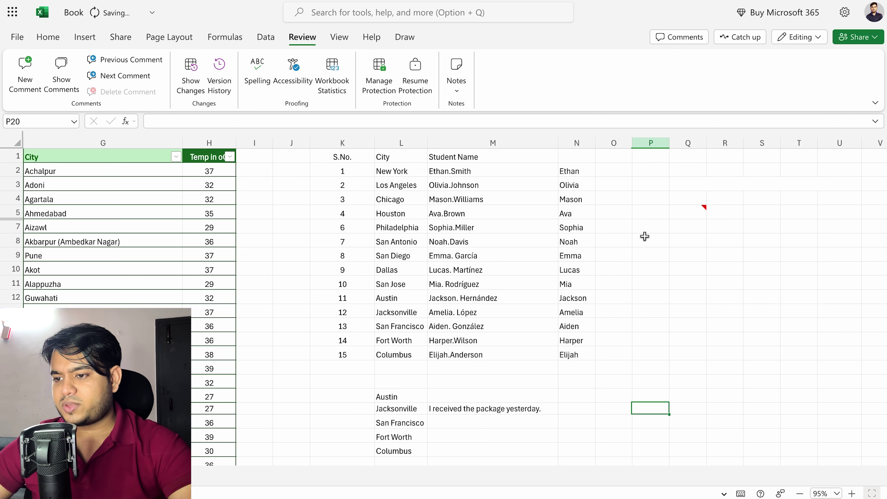
pyautogui.hscroll(2, 644, 235)
pyautogui.click(616, 209)
pyautogui.click(613, 262)
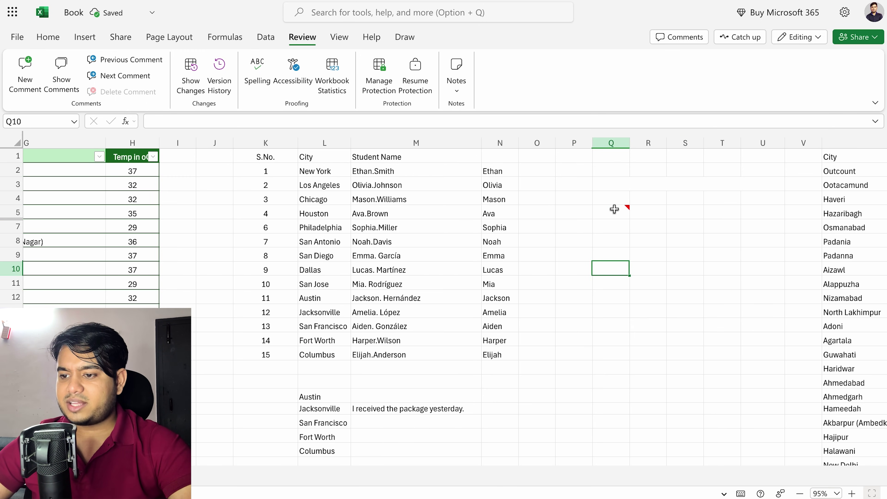
pyautogui.click(632, 270)
pyautogui.hscroll(-6, 467, 232)
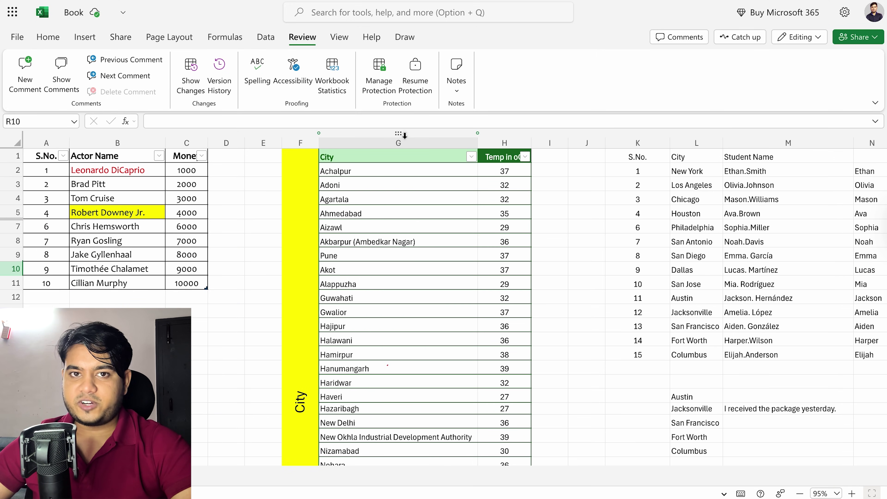
pyautogui.click(337, 37)
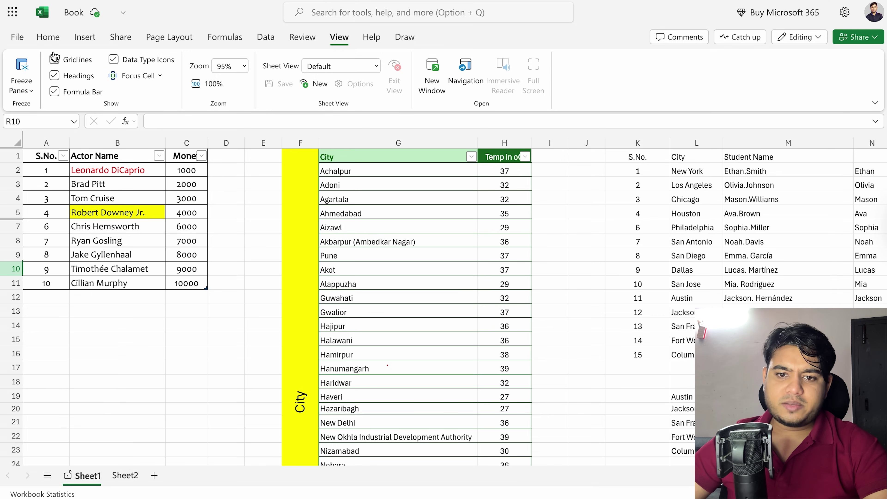
pyautogui.click(31, 91)
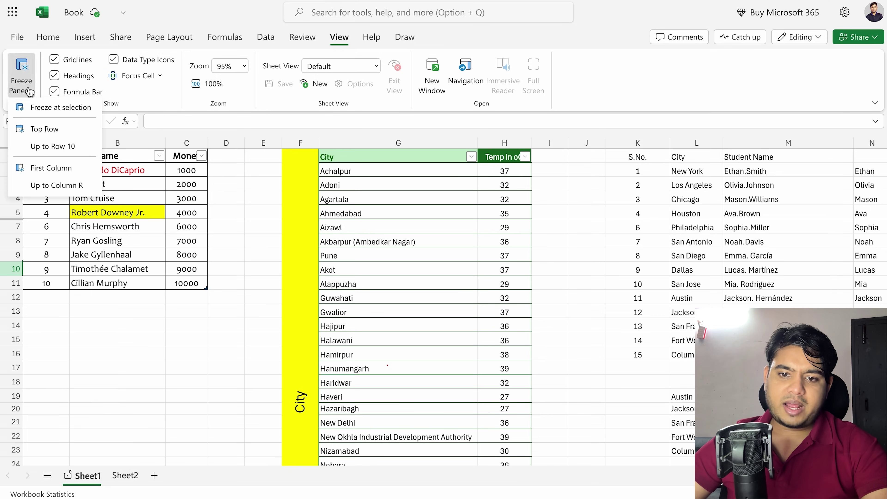
pyautogui.press('Escape')
pyautogui.click(125, 476)
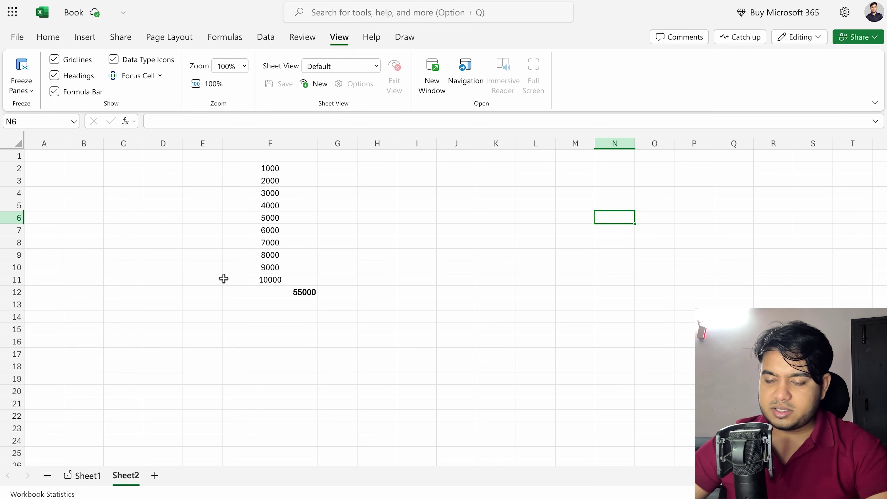
pyautogui.click(87, 476)
# Step: Copy the City and Temp in oC columns W:X from Sheet1 to A1 of a new sheet, and widen the pasted columns to fit
pyautogui.hscroll(5, 329, 266)
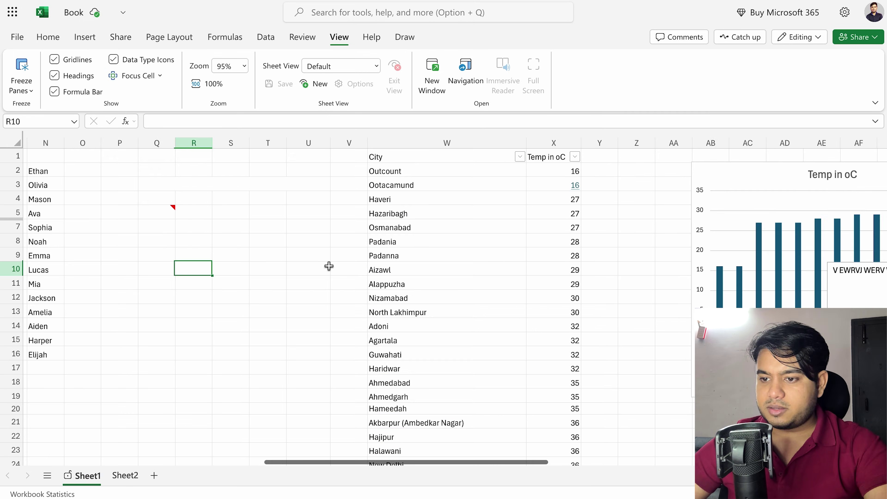
pyautogui.click(448, 142)
pyautogui.moveTo(454, 137); pyautogui.dragTo(554, 143)
pyautogui.hotkey('ctrl', 'c')
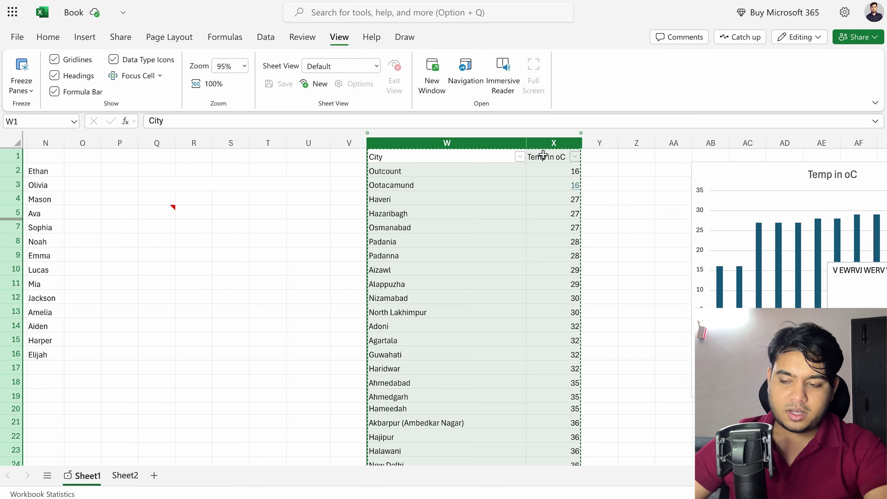
pyautogui.click(155, 475)
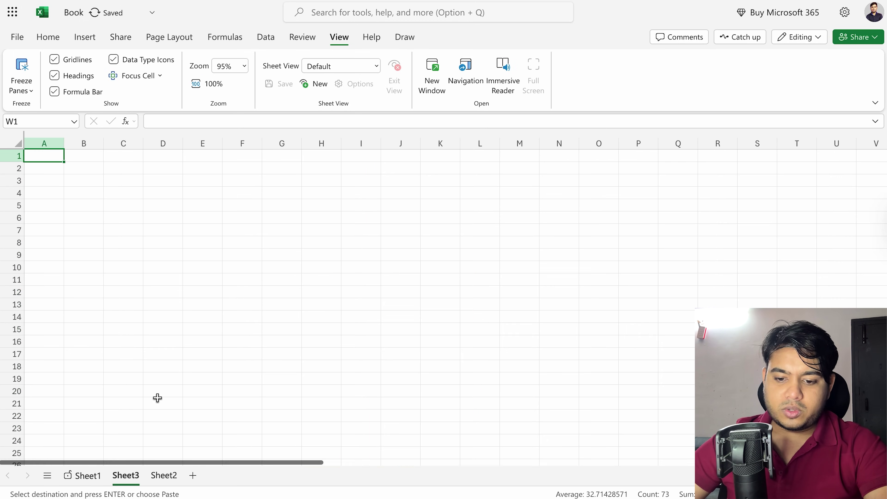
pyautogui.hotkey('ctrl', 'v')
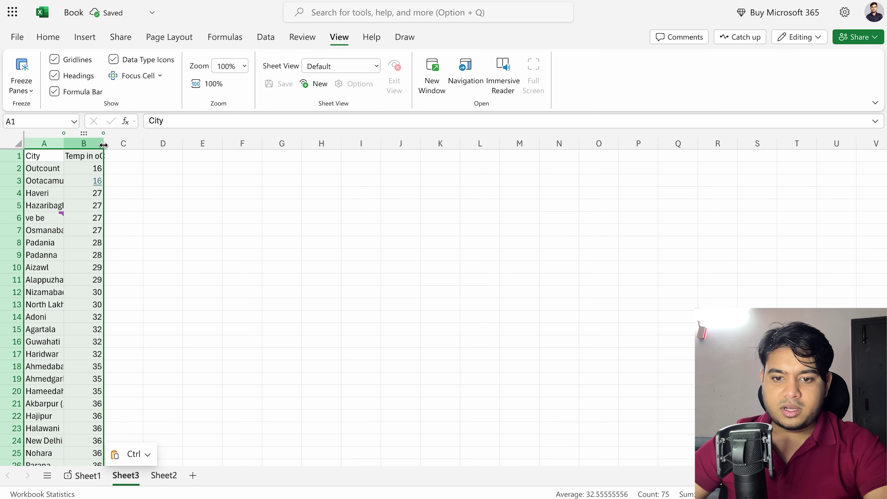
pyautogui.click(383, 252)
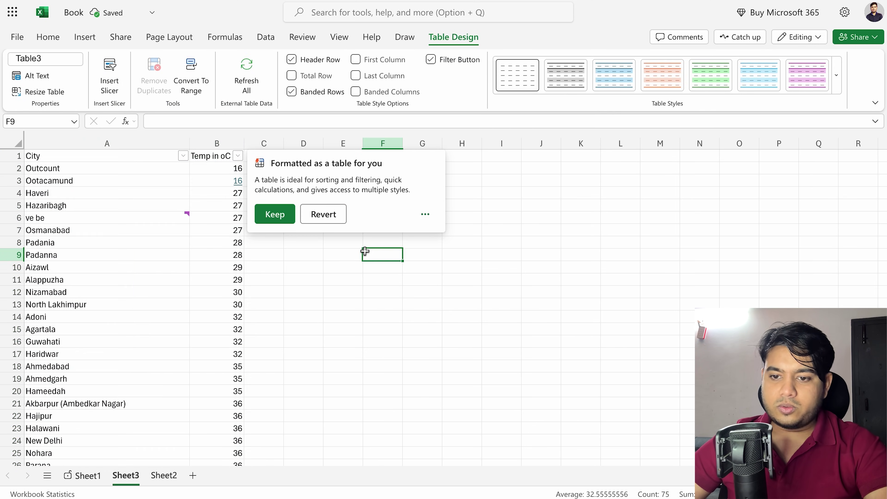
# Step: Freeze the top row of Sheet3, which holds the City and Temp in oC headers
pyautogui.scroll(-2, 265, 342)
pyautogui.scroll(-6, 265, 341)
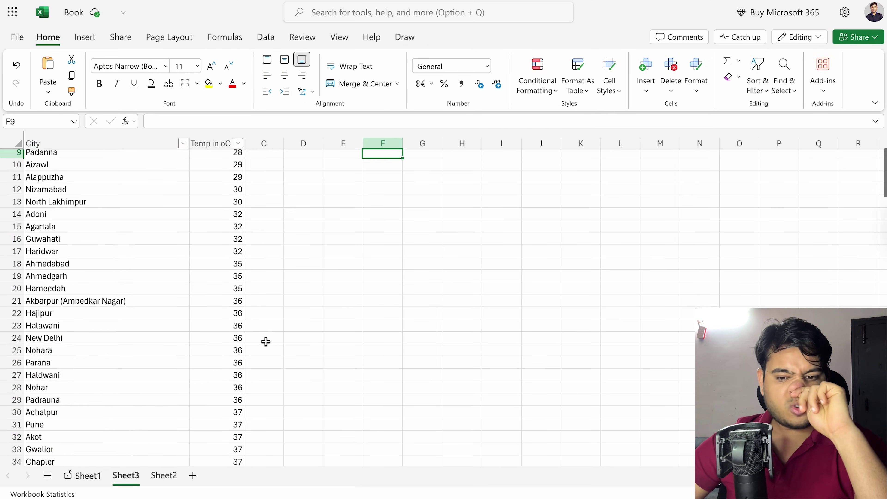
pyautogui.scroll(8, 266, 341)
pyautogui.moveTo(57, 153); pyautogui.dragTo(191, 152)
pyautogui.click(299, 189)
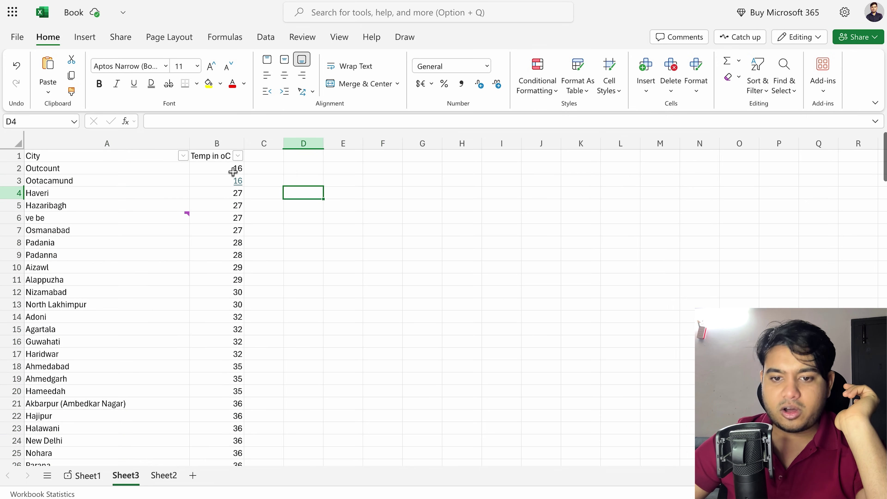
pyautogui.click(16, 155)
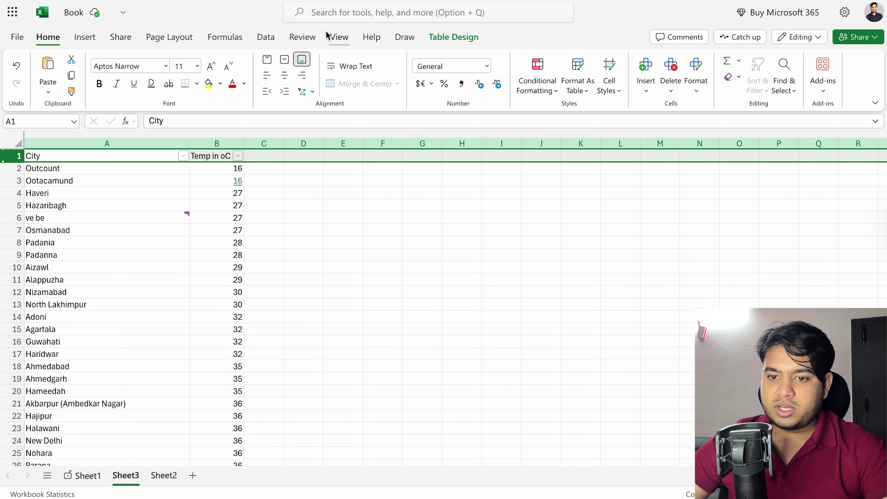
pyautogui.click(342, 38)
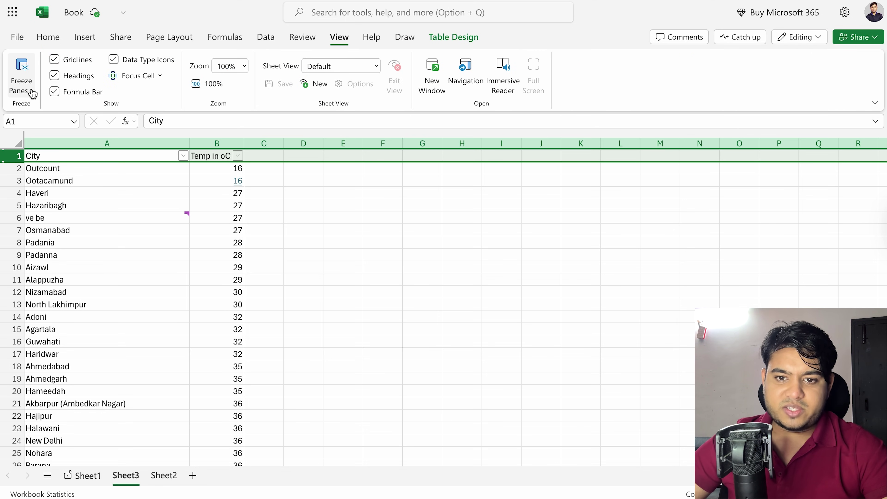
pyautogui.click(24, 87)
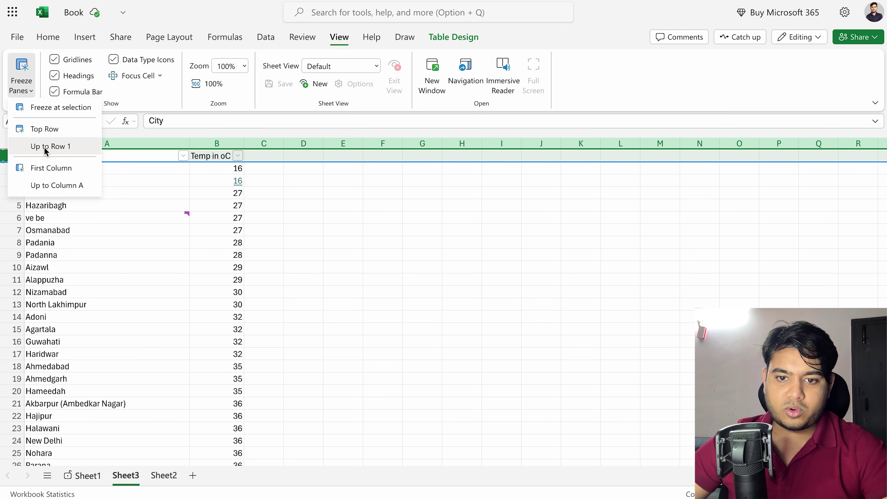
pyautogui.click(49, 131)
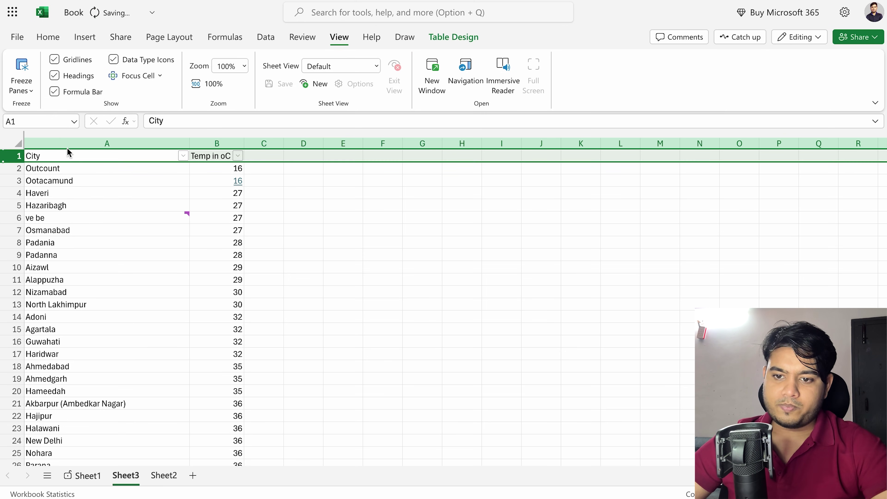
# Step: Check the frozen City and Temp in oC header row while going through the city list
pyautogui.click(261, 278)
pyautogui.scroll(-10, 260, 278)
pyautogui.moveTo(171, 149); pyautogui.dragTo(199, 149)
pyautogui.click(216, 159)
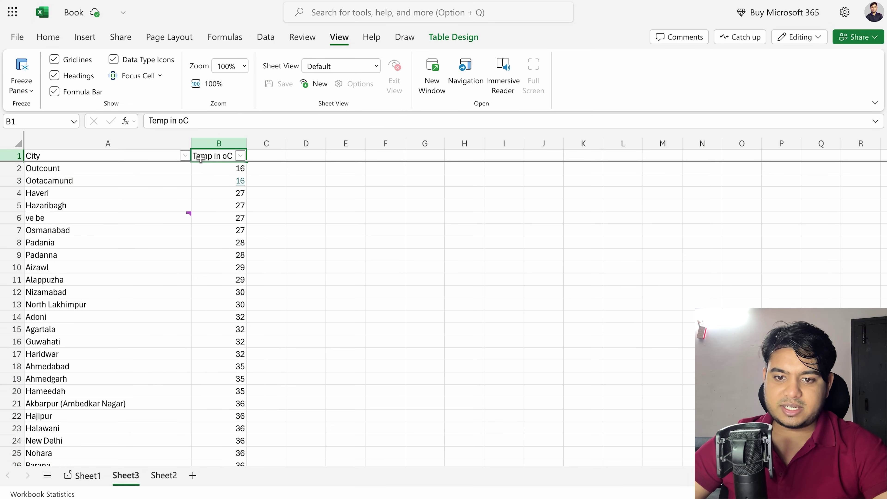
# Step: Examine how the frozen header row behaves along the full length of Sheet3's list and into the empty rows below
pyautogui.click(189, 193)
pyautogui.scroll(-20, 179, 269)
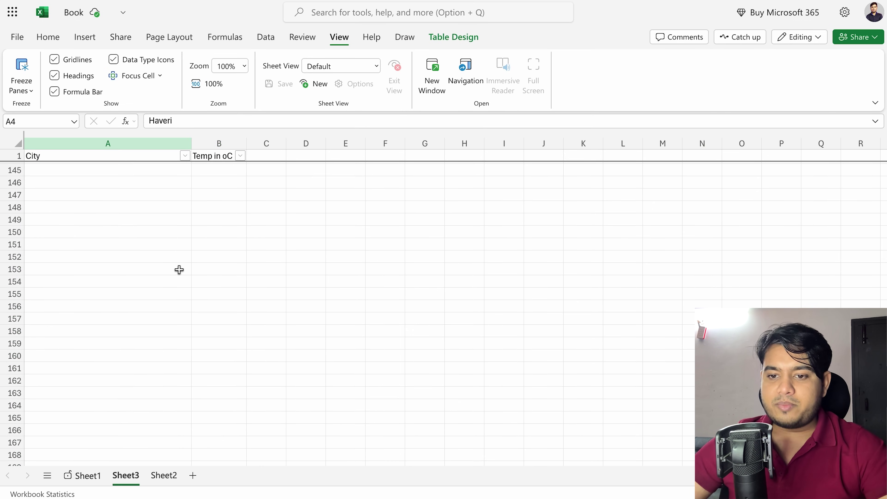
pyautogui.scroll(20, 178, 269)
pyautogui.scroll(-17, 179, 269)
pyautogui.scroll(17, 178, 270)
pyautogui.scroll(-13, 178, 270)
pyautogui.scroll(-5, 179, 269)
pyautogui.scroll(18, 179, 270)
pyautogui.scroll(-9, 178, 269)
pyautogui.scroll(9, 179, 269)
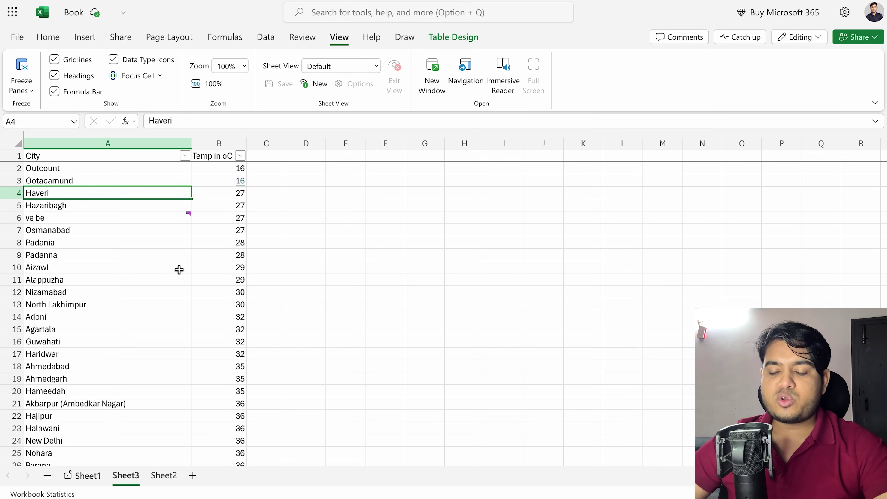
pyautogui.scroll(-13, 412, 318)
pyautogui.scroll(-4, 412, 318)
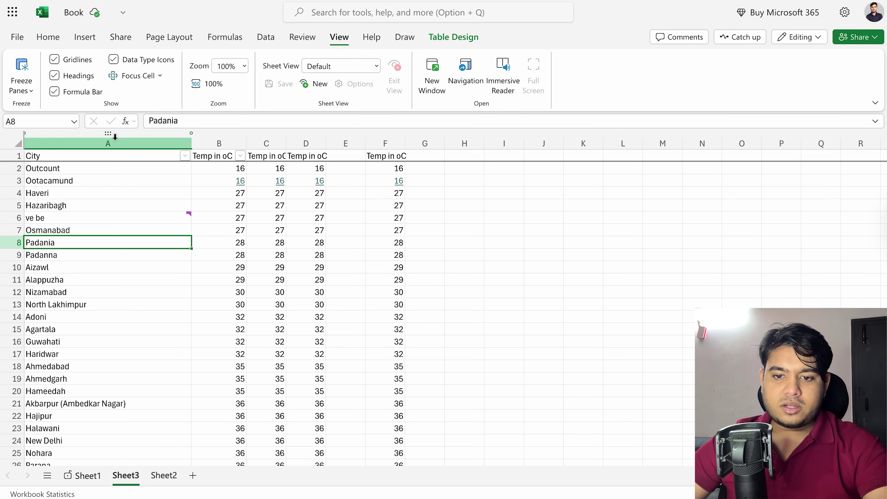
# Step: Freeze the first column of Sheet3, which holds the city names
pyautogui.hscroll(2, 101, 302)
pyautogui.hscroll(-2, 102, 302)
pyautogui.click(117, 136)
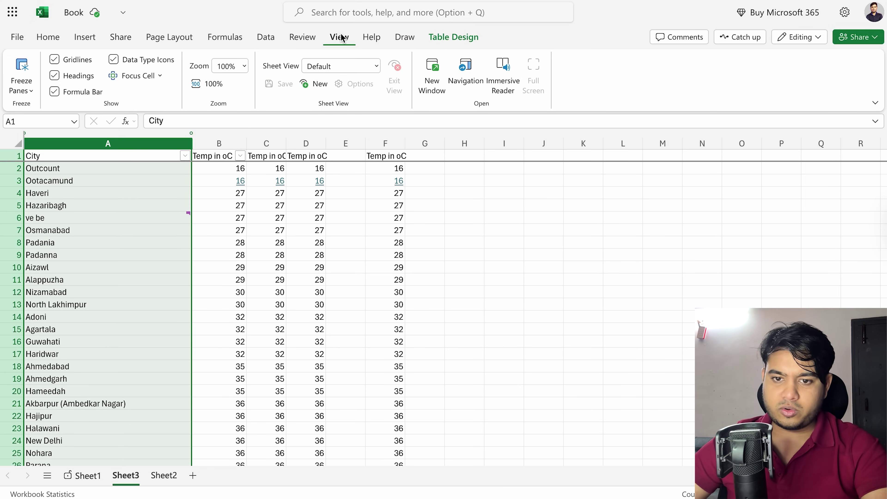
pyautogui.click(21, 86)
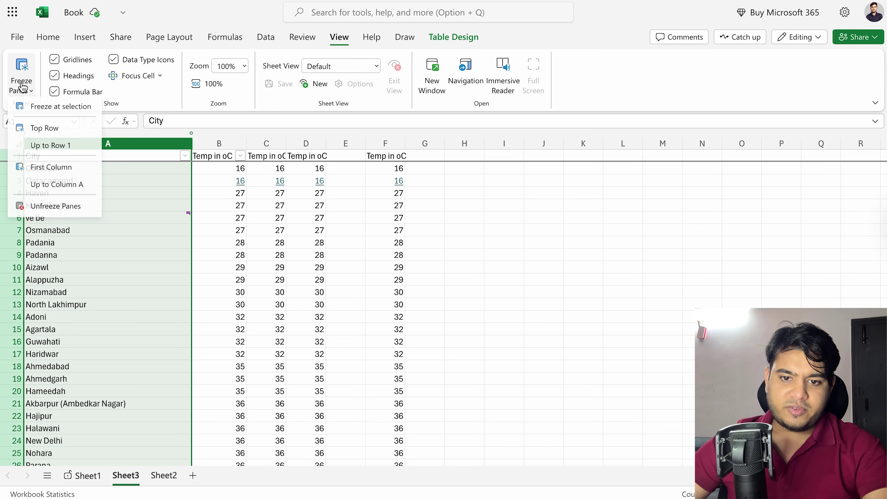
pyautogui.click(74, 168)
# Step: Check how the frozen City column behaves when moving across the temperature columns and down the rows
pyautogui.hscroll(3, 346, 249)
pyautogui.hscroll(-3, 346, 249)
pyautogui.hscroll(3, 345, 248)
pyautogui.hscroll(-3, 346, 248)
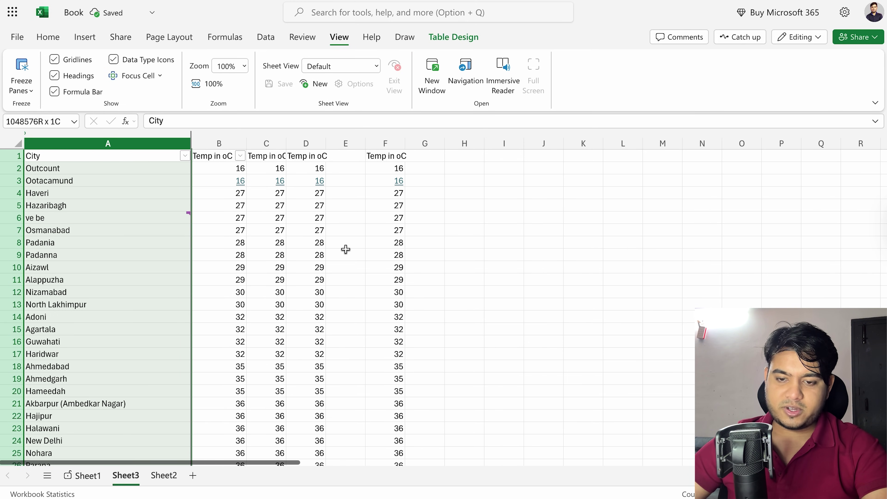
pyautogui.click(330, 208)
pyautogui.hscroll(3, 269, 185)
pyautogui.hscroll(-3, 269, 185)
pyautogui.scroll(-3, 270, 185)
pyautogui.scroll(3, 269, 185)
pyautogui.scroll(-4, 269, 185)
pyautogui.scroll(4, 269, 185)
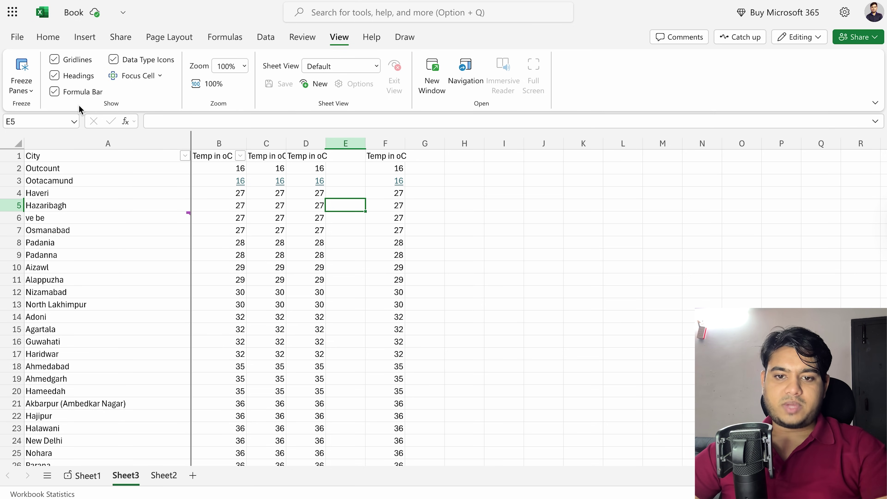
# Step: Unfreeze the panes on Sheet3 and check how the list moves vertically and horizontally
pyautogui.moveTo(15, 156)
pyautogui.mouseDown()
pyautogui.moveTo(29, 284)
pyautogui.moveTo(32, 156)
pyautogui.mouseUp()
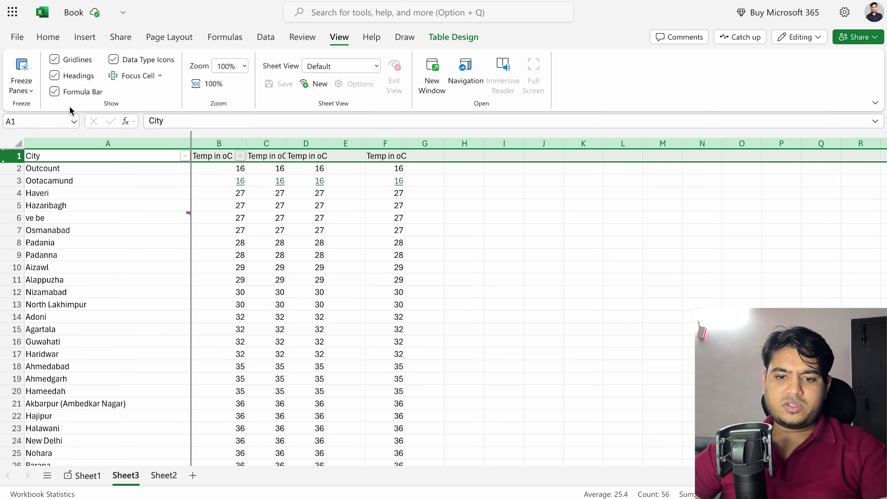
pyautogui.click(95, 221)
pyautogui.click(21, 75)
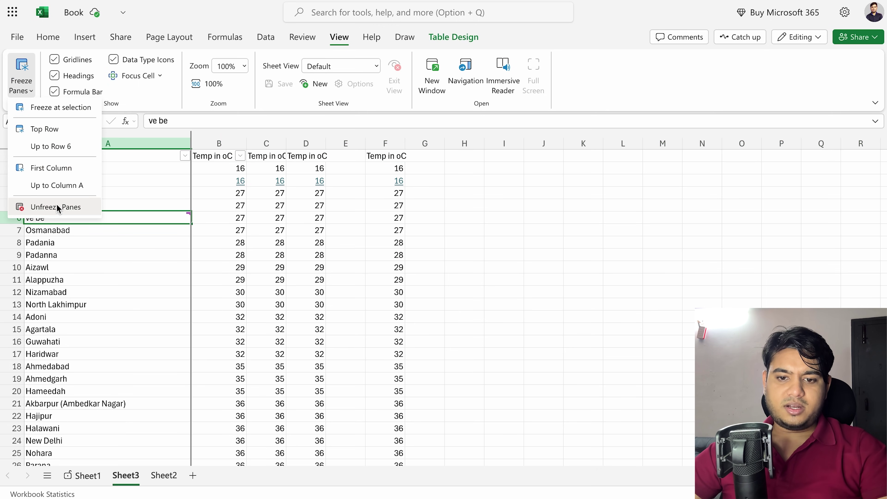
pyautogui.click(66, 207)
pyautogui.click(139, 275)
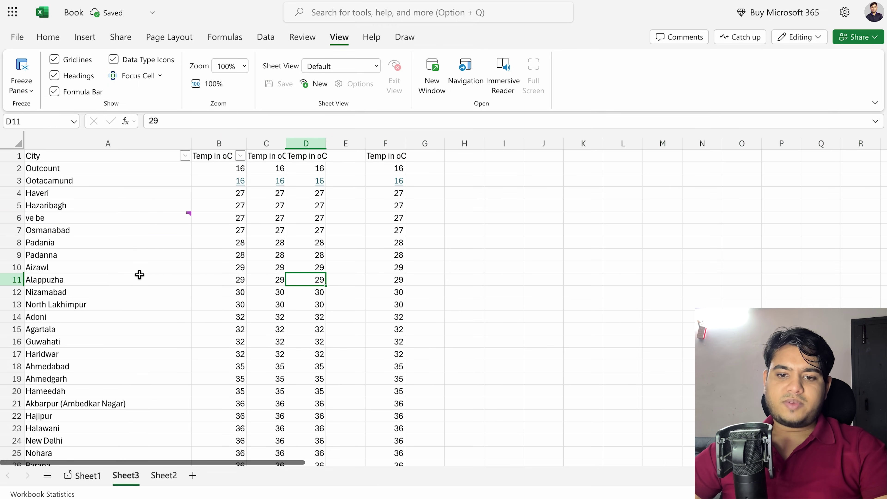
pyautogui.scroll(-15, 139, 275)
pyautogui.scroll(15, 139, 274)
pyautogui.hscroll(10, 139, 275)
pyautogui.hscroll(-10, 139, 274)
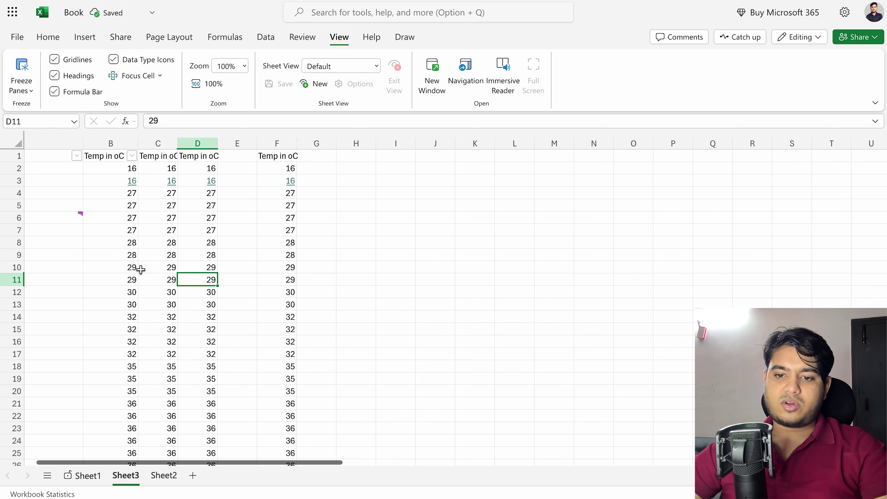
pyautogui.scroll(-15, 140, 269)
pyautogui.scroll(20, 141, 269)
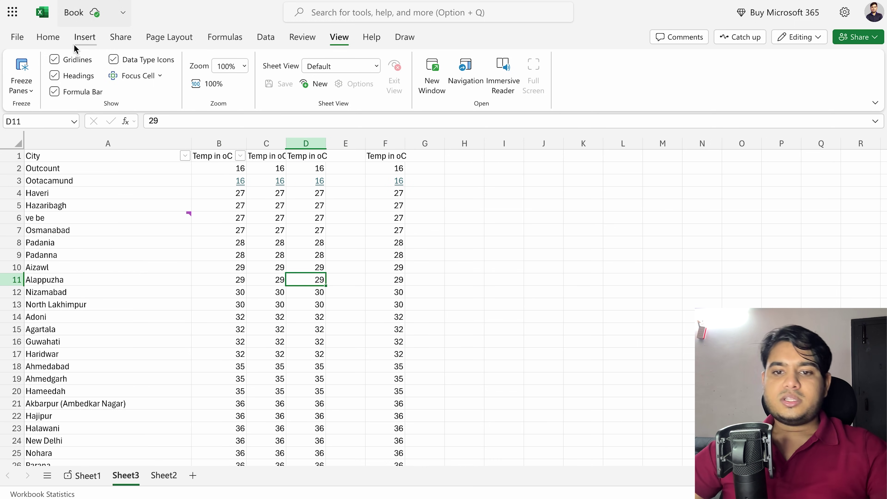
# Step: Hide the gridlines on Sheet3 and show them again, with an empty cell selected beside the data
pyautogui.moveTo(530, 180); pyautogui.dragTo(740, 379)
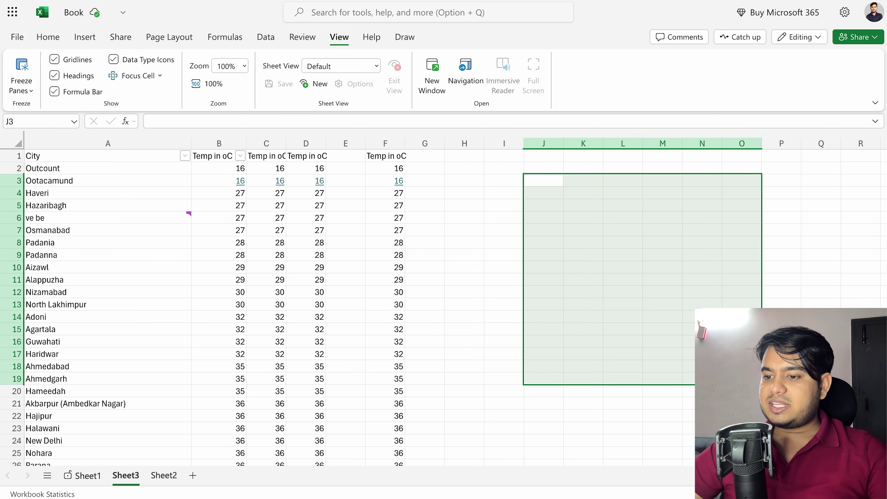
pyautogui.click(690, 329)
pyautogui.click(506, 225)
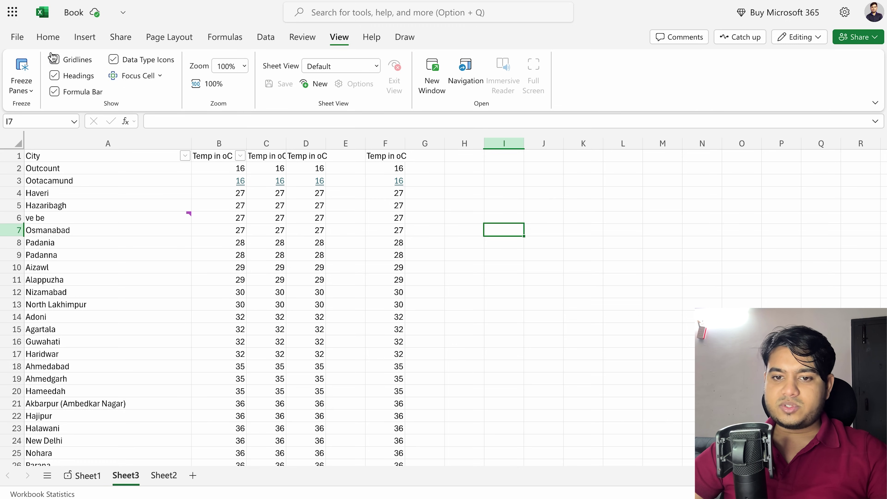
pyautogui.click(55, 60)
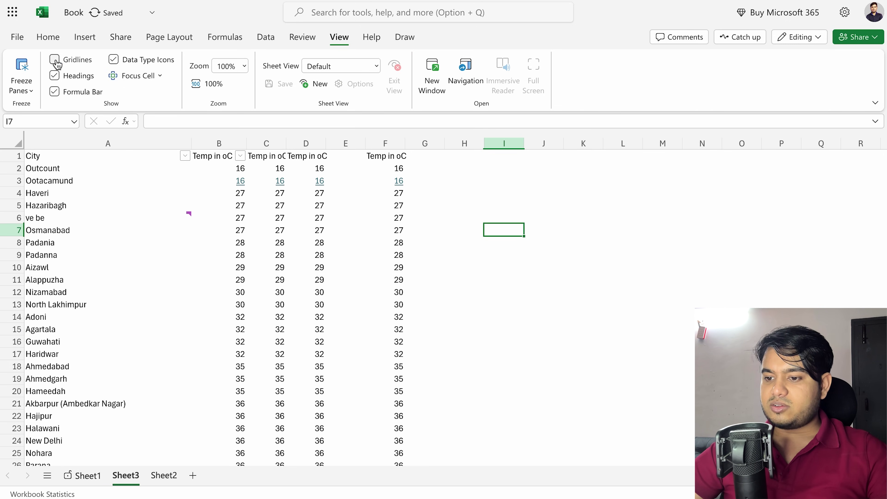
pyautogui.click(56, 61)
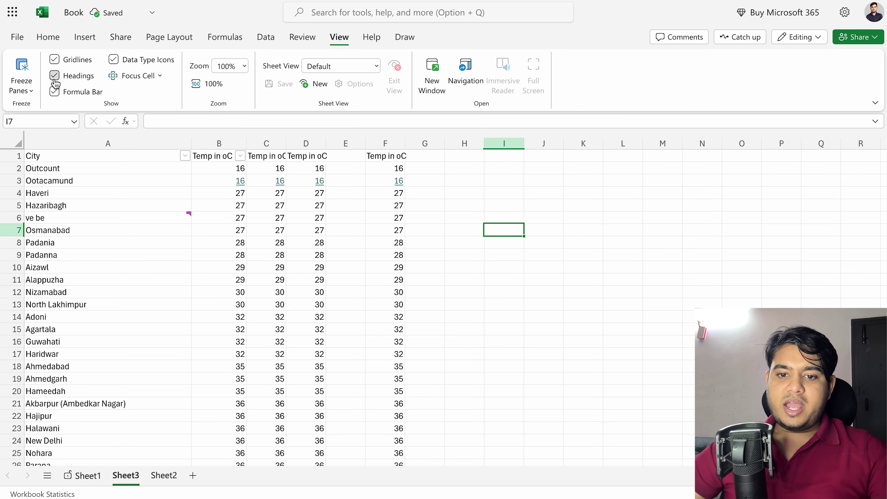
# Step: Hide and restore the row and column headings of Sheet3 twice
pyautogui.click(55, 77)
pyautogui.click(54, 76)
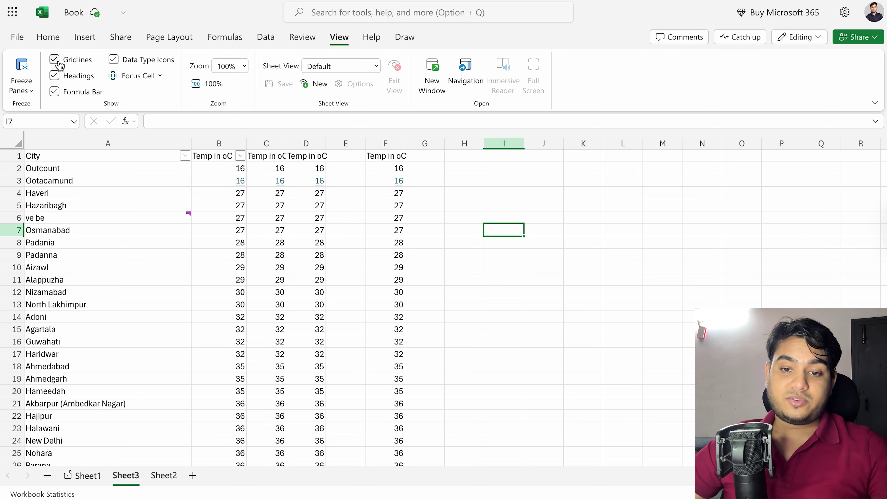
pyautogui.click(54, 76)
pyautogui.click(54, 76)
# Step: Hide the formula bar, show it again and place the cursor in it
pyautogui.click(54, 92)
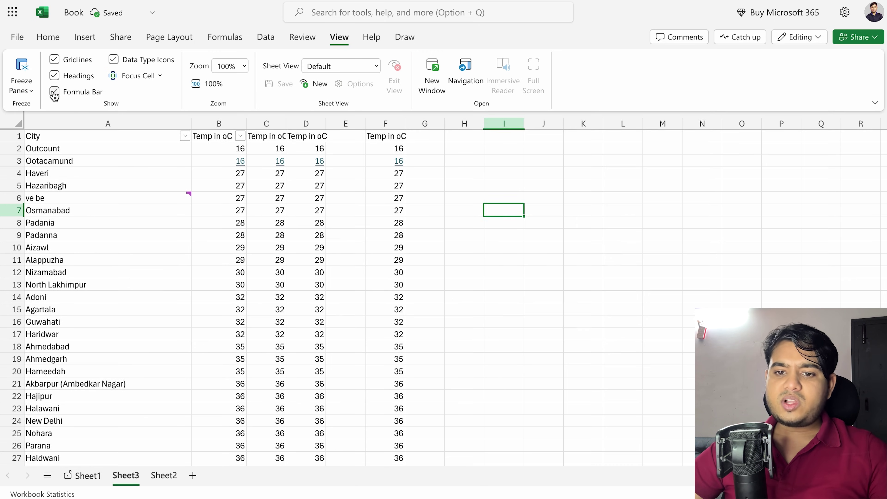
pyautogui.click(54, 93)
pyautogui.click(225, 123)
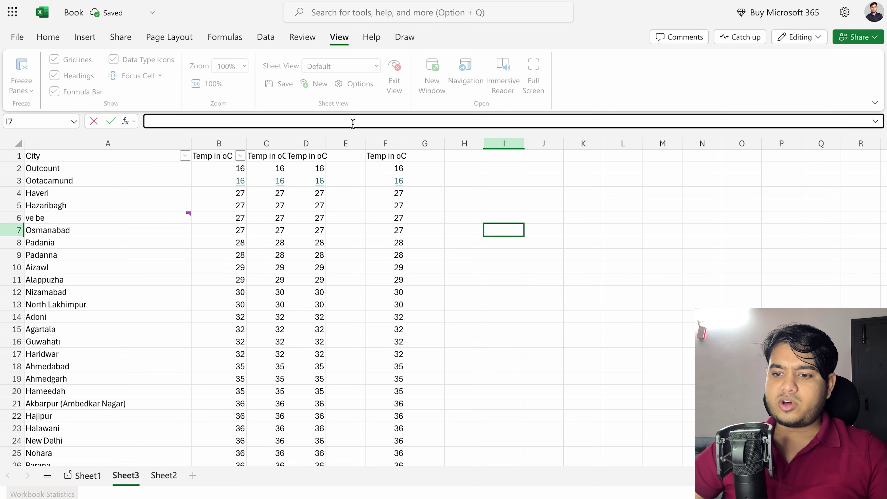
# Step: Enter a SUM formula for F2:G21 in cell L10 and clear the stray bracket from L11
pyautogui.click(614, 266)
pyautogui.write('=')
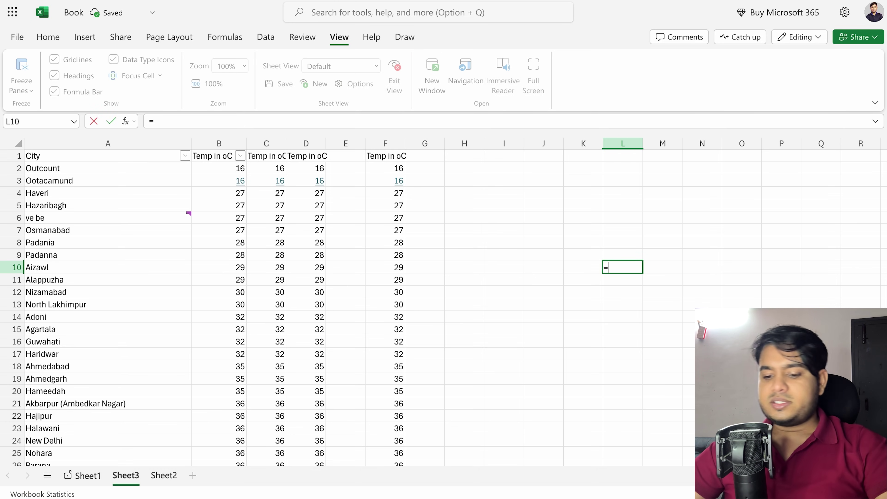
pyautogui.write('sum(')
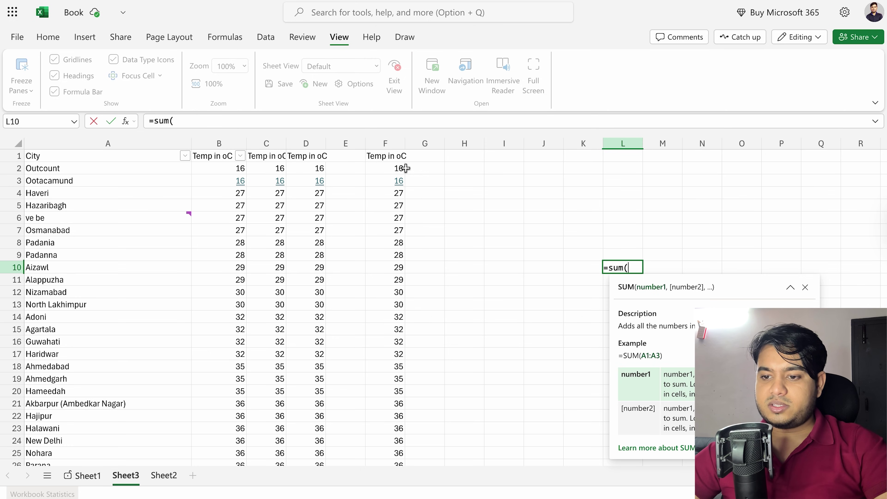
pyautogui.moveTo(405, 168); pyautogui.dragTo(378, 400)
pyautogui.press('Return')
pyautogui.write(']')
pyautogui.click(502, 427)
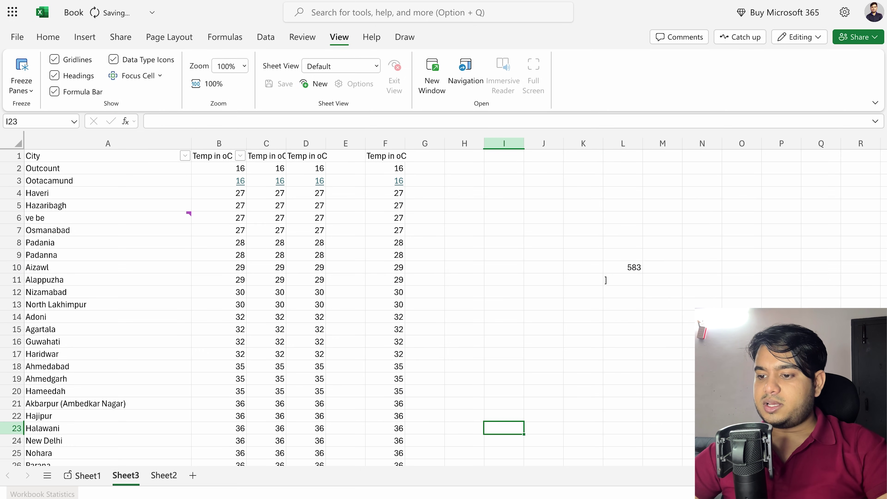
pyautogui.click(611, 278)
pyautogui.press('Delete')
# Step: Hide and restore the formula bar with the SUM formula cell L10 selected
pyautogui.click(625, 269)
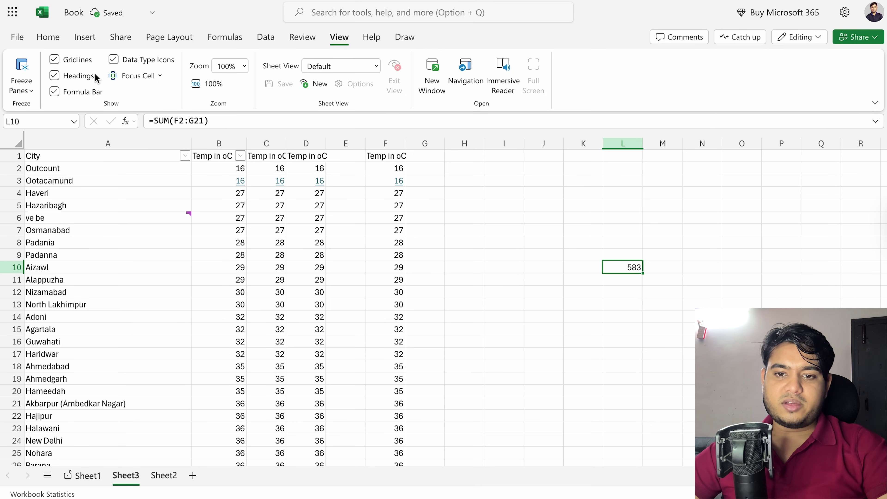
pyautogui.click(55, 92)
pyautogui.click(55, 92)
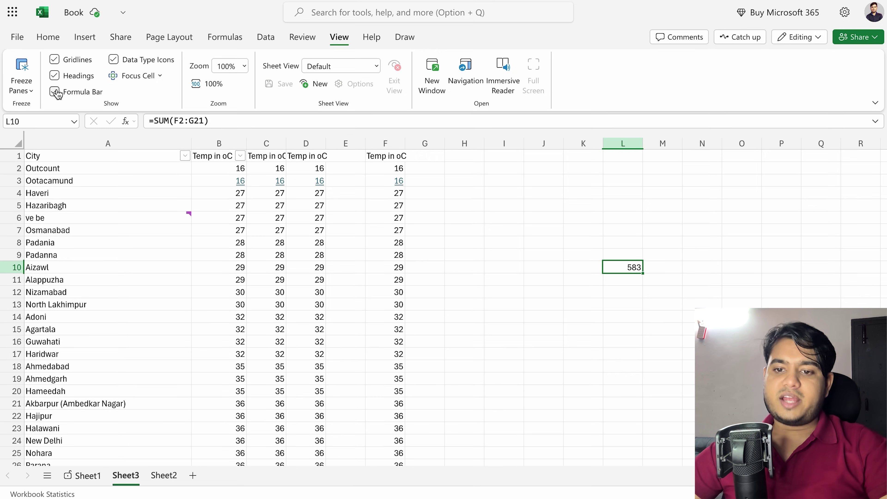
# Step: Turn the data type icons off and back on, checking the city and column F temperature cells
pyautogui.click(135, 214)
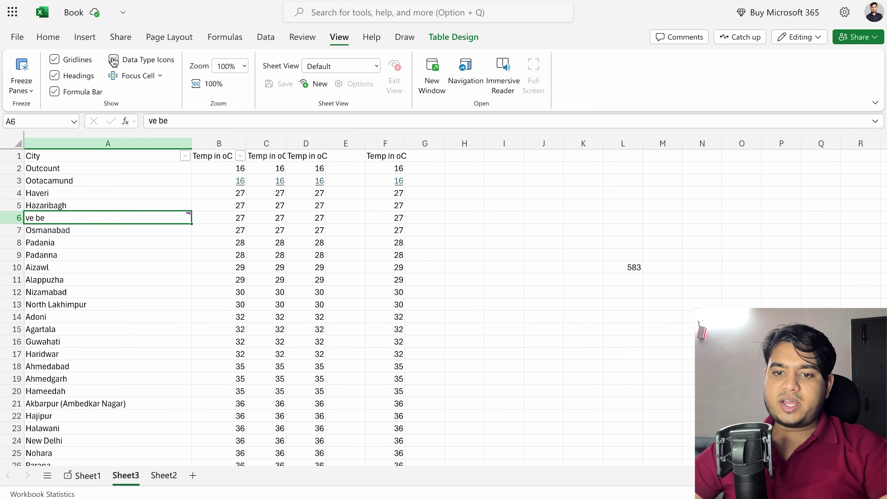
pyautogui.click(114, 60)
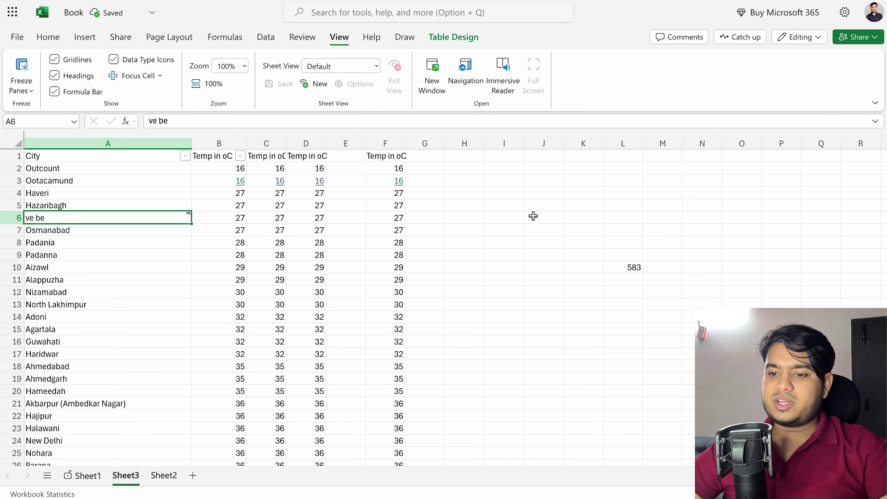
pyautogui.moveTo(390, 167); pyautogui.dragTo(389, 491)
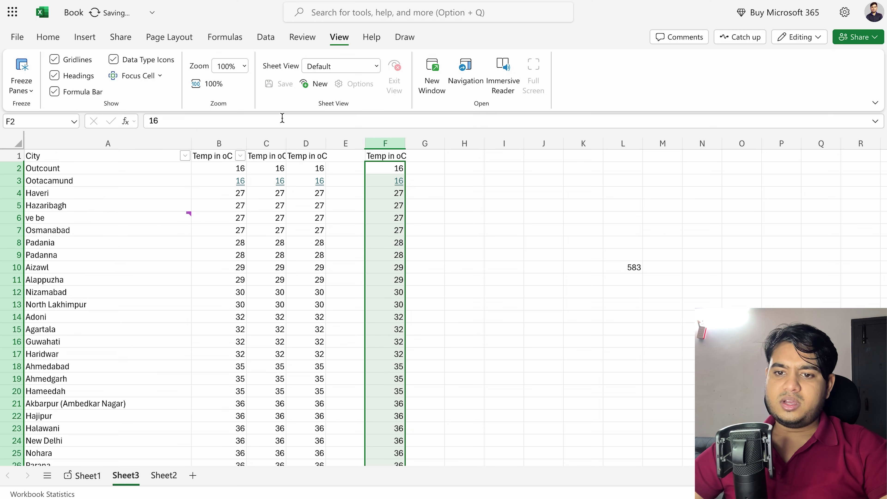
pyautogui.click(516, 268)
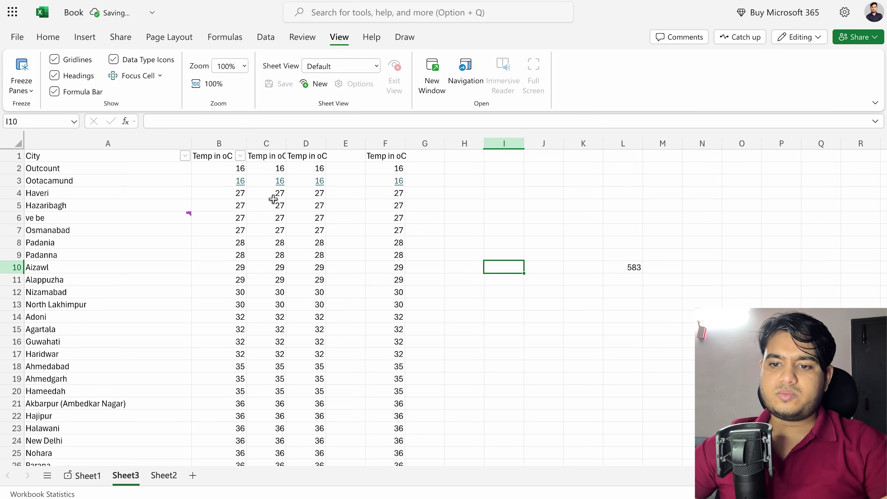
# Step: Try sheet zoom levels of 175% and 75%, and return the zoom to 100%
pyautogui.click(229, 65)
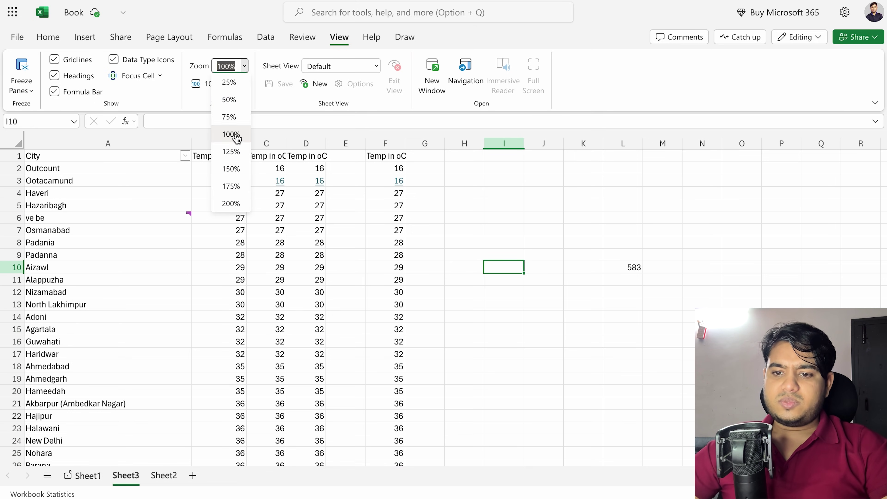
pyautogui.click(231, 186)
pyautogui.click(246, 65)
pyautogui.click(230, 117)
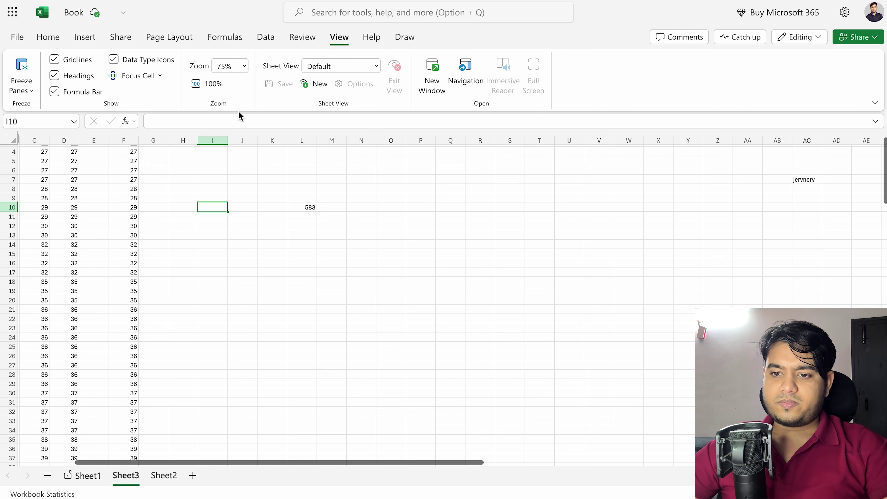
pyautogui.click(244, 66)
pyautogui.click(231, 134)
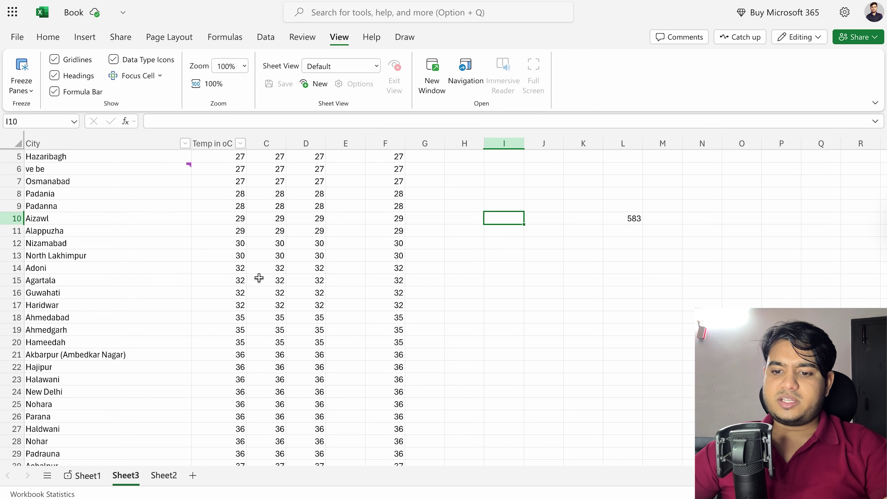
# Step: Zoom Sheet3 out to 93% with cell F11 selected
pyautogui.scroll(1, 257, 279)
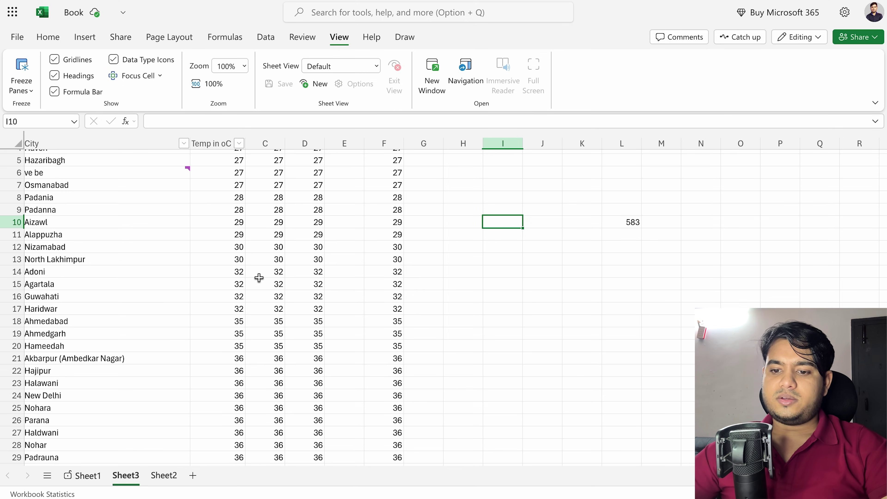
pyautogui.click(259, 279)
pyautogui.scroll(5, 258, 278)
pyautogui.scroll(-3, 259, 278)
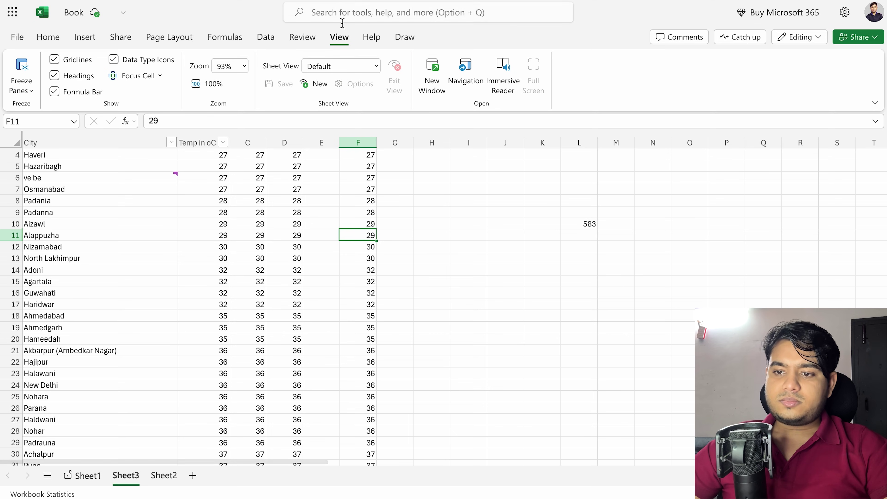
pyautogui.click(376, 67)
pyautogui.click(377, 69)
pyautogui.click(378, 70)
pyautogui.click(366, 79)
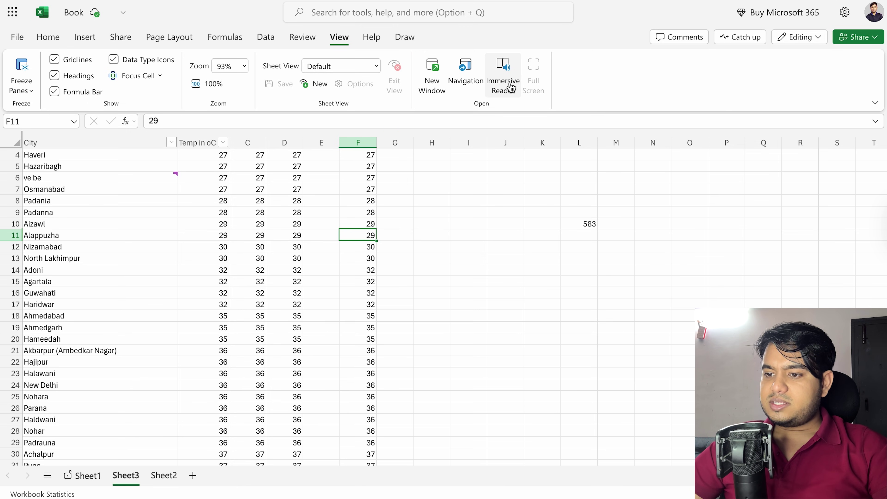
# Step: Select the city and temperature data from A4 through column F, and clear that selection by selecting empty cell I15
pyautogui.moveTo(66, 154); pyautogui.dragTo(363, 468)
pyautogui.scroll(4, 476, 313)
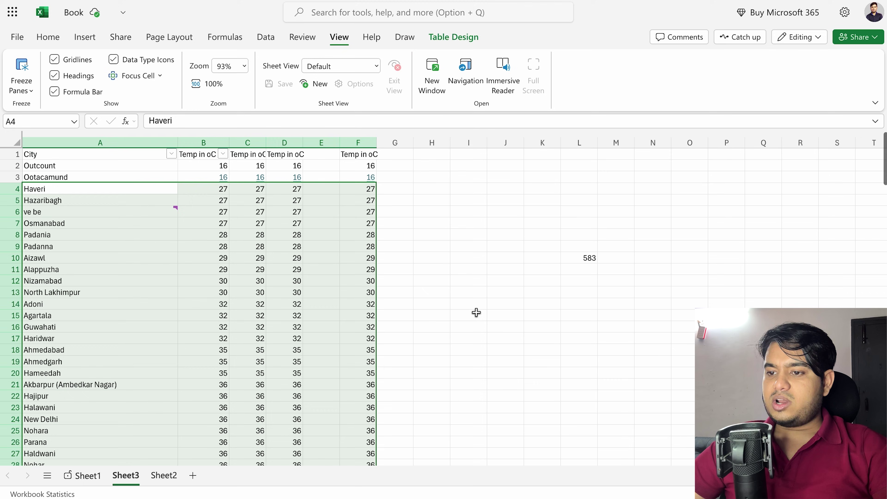
pyautogui.click(476, 312)
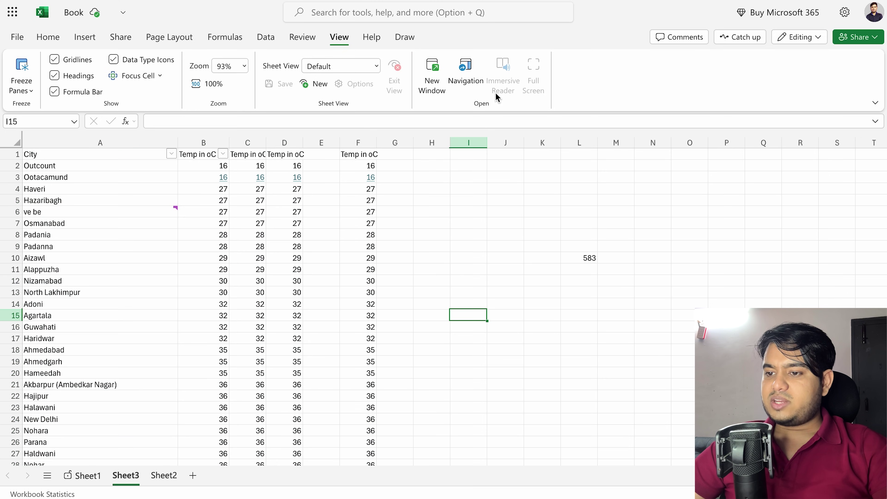
# Step: Look through the recently used functions in the Function List, close it, and check What's New in the help tools
pyautogui.click(369, 37)
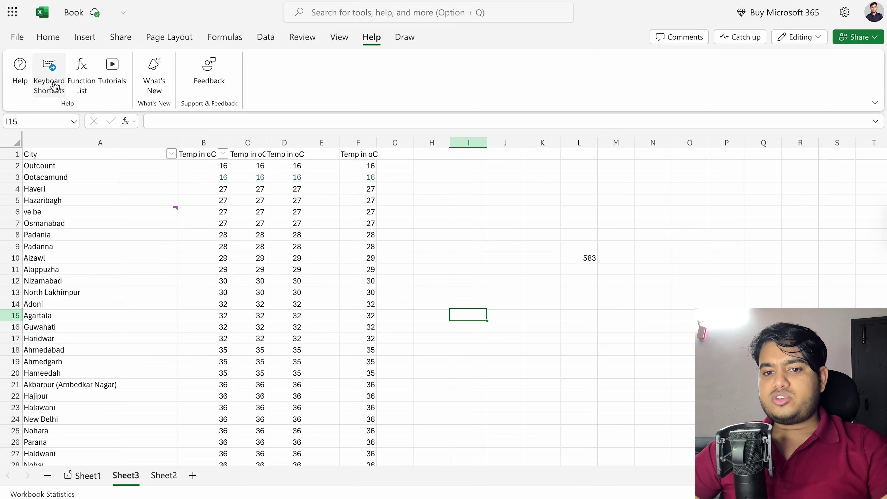
pyautogui.click(84, 84)
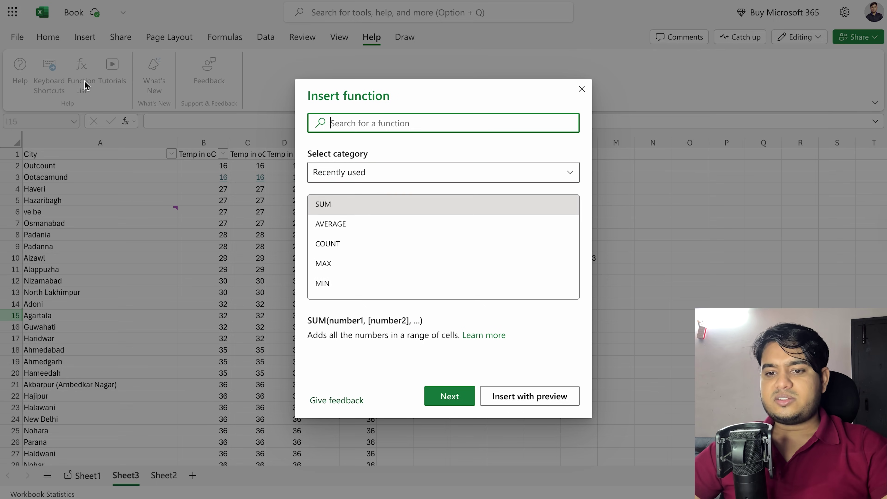
pyautogui.scroll(-5, 395, 201)
pyautogui.scroll(5, 396, 204)
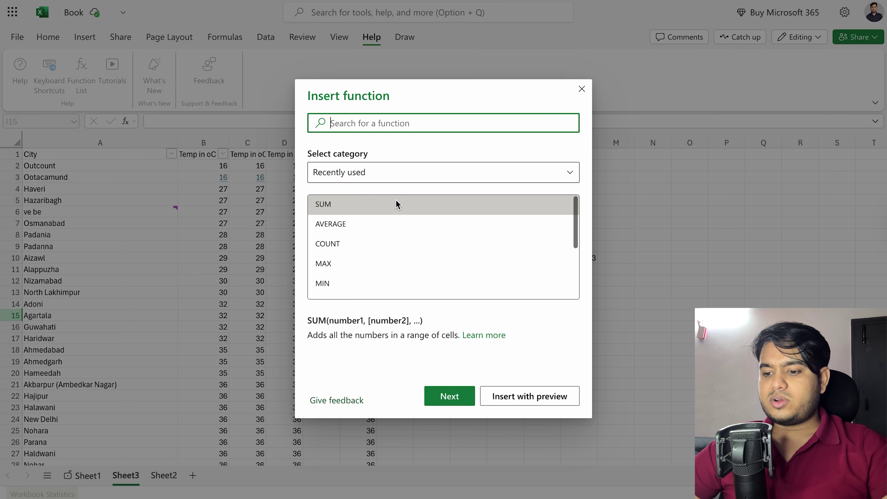
pyautogui.click(580, 89)
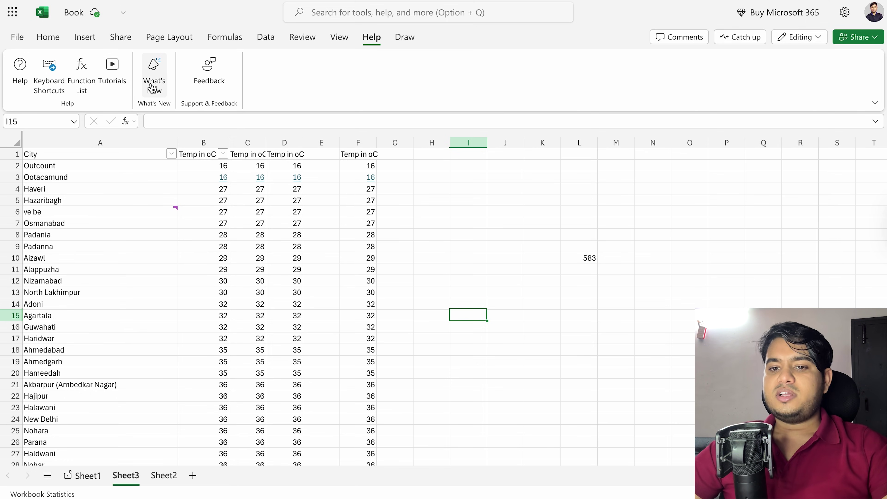
pyautogui.click(159, 91)
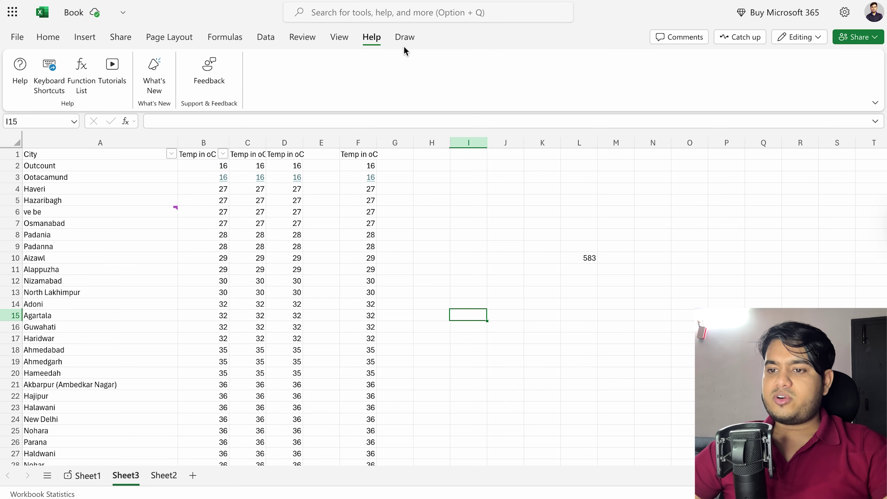
# Step: Try the Draw selection tool on cells in columns A, C and D, ending on D3, and switch to the eraser
pyautogui.click(406, 39)
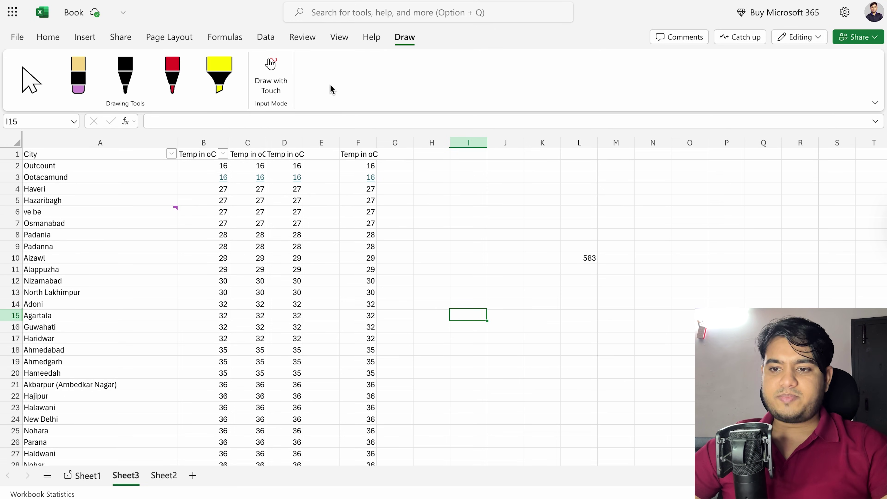
pyautogui.click(30, 77)
pyautogui.click(135, 276)
pyautogui.click(260, 247)
pyautogui.click(294, 176)
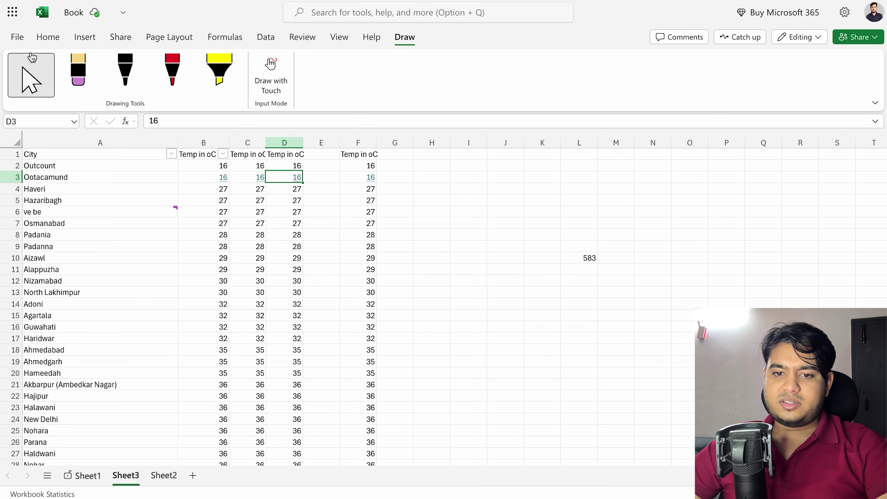
pyautogui.click(77, 75)
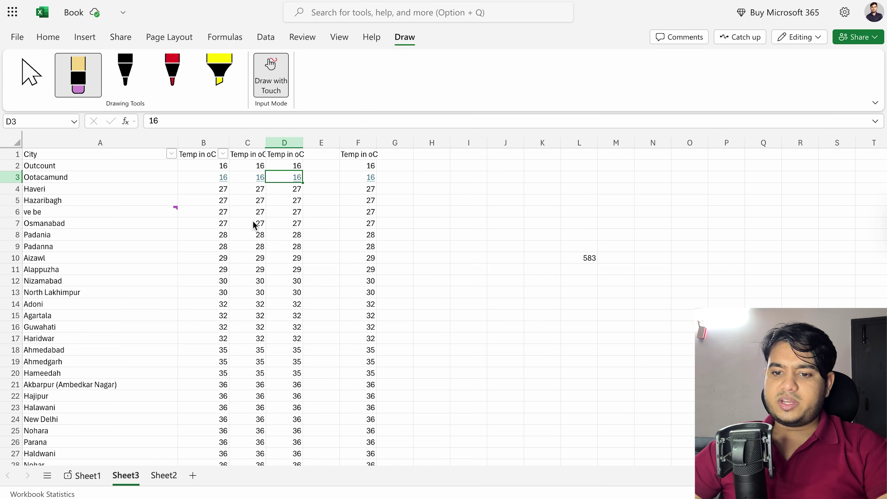
# Step: Draw freehand loops over the sheet with the black and red pens, and add yellow highlighter strokes across the table
pyautogui.click(124, 92)
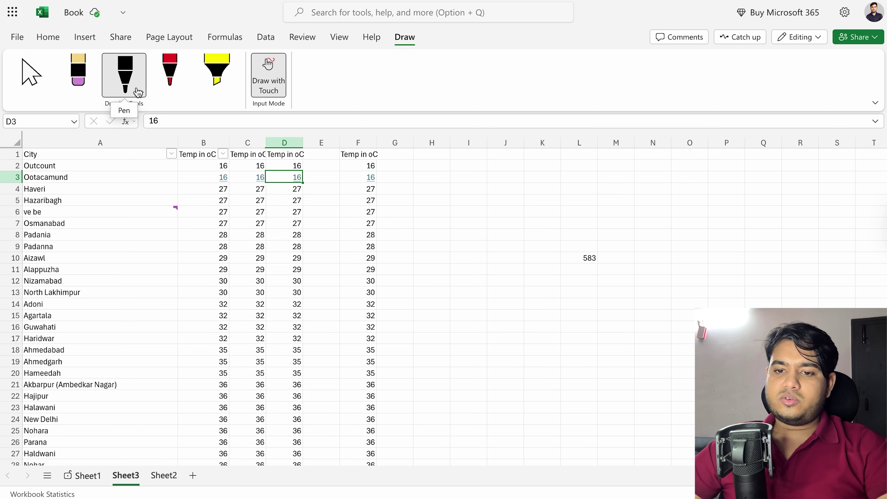
pyautogui.moveTo(493, 284)
pyautogui.mouseDown()
pyautogui.moveTo(621, 373)
pyautogui.moveTo(464, 258)
pyautogui.moveTo(428, 290)
pyautogui.mouseUp()
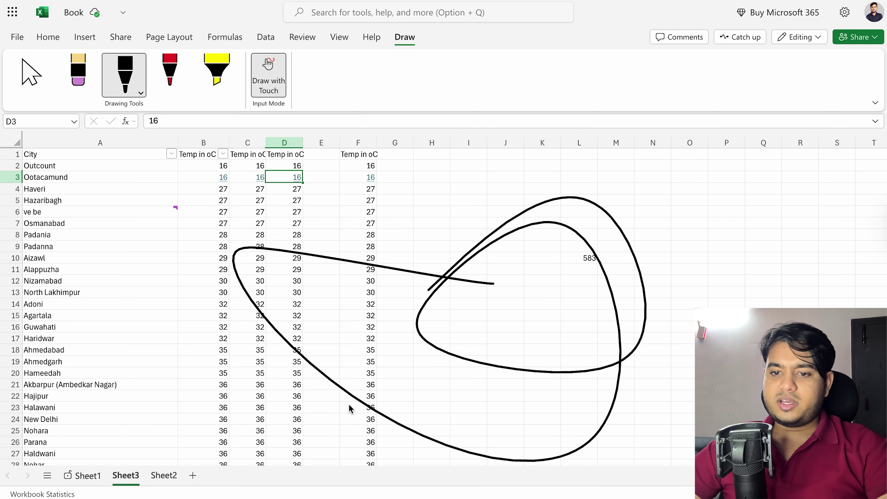
pyautogui.click(182, 65)
pyautogui.moveTo(512, 309)
pyautogui.mouseDown()
pyautogui.moveTo(475, 300)
pyautogui.moveTo(524, 240)
pyautogui.moveTo(543, 269)
pyautogui.mouseUp()
pyautogui.click(217, 70)
pyautogui.moveTo(290, 156)
pyautogui.mouseDown()
pyautogui.moveTo(385, 234)
pyautogui.moveTo(355, 259)
pyautogui.moveTo(290, 384)
pyautogui.mouseUp()
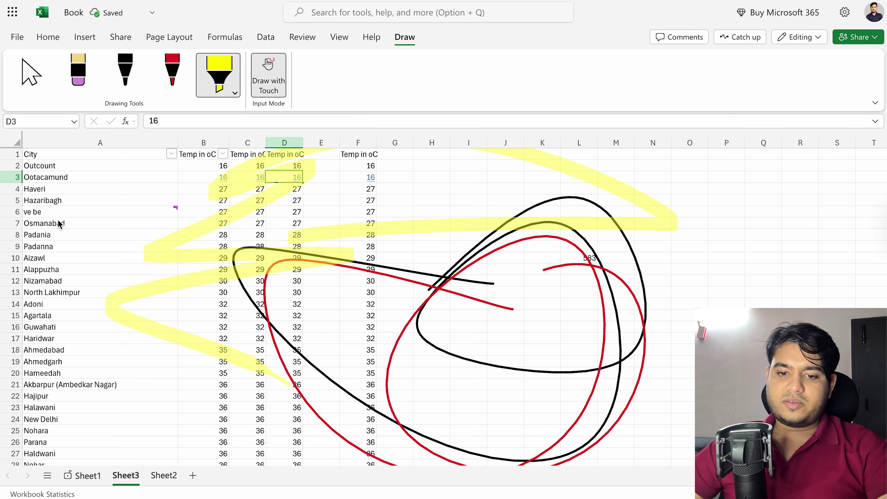
pyautogui.moveTo(34, 198); pyautogui.dragTo(295, 199)
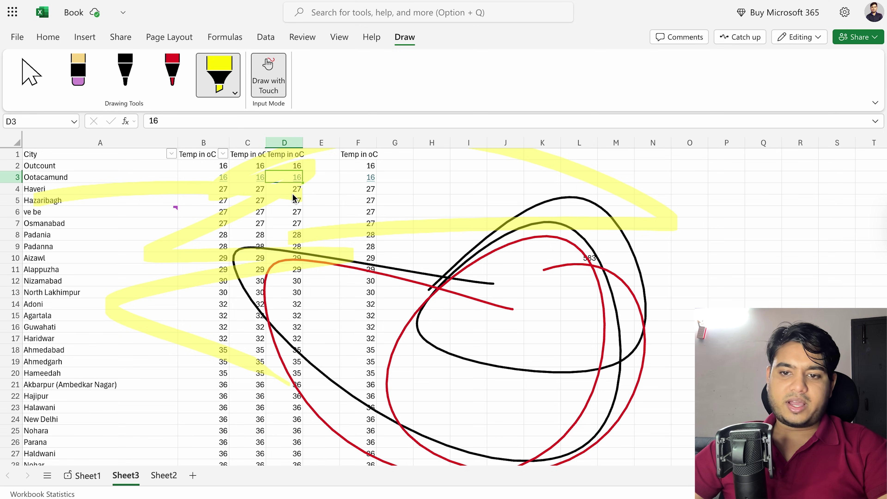
# Step: Erase all pen and highlighter strokes from Sheet3 and return to the normal selection pointer
pyautogui.click(84, 72)
pyautogui.moveTo(199, 252)
pyautogui.mouseDown()
pyautogui.moveTo(248, 326)
pyautogui.moveTo(169, 230)
pyautogui.moveTo(175, 204)
pyautogui.moveTo(511, 392)
pyautogui.mouseUp()
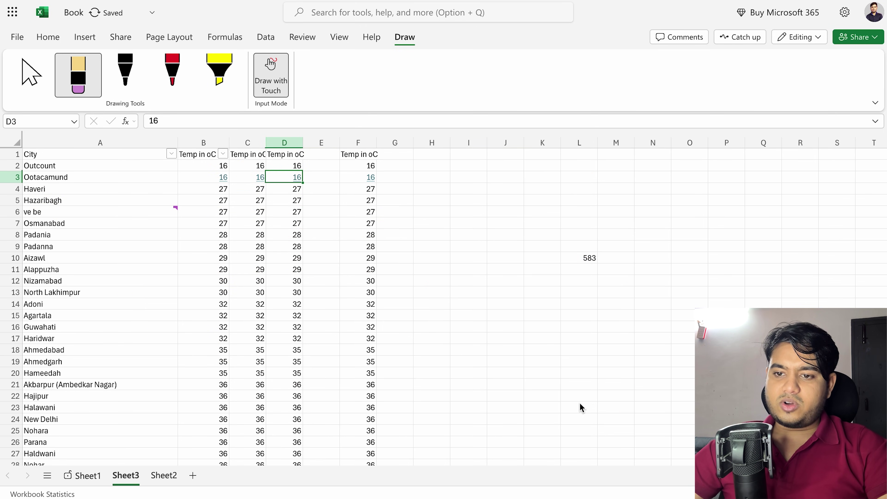
pyautogui.click(30, 72)
pyautogui.click(36, 38)
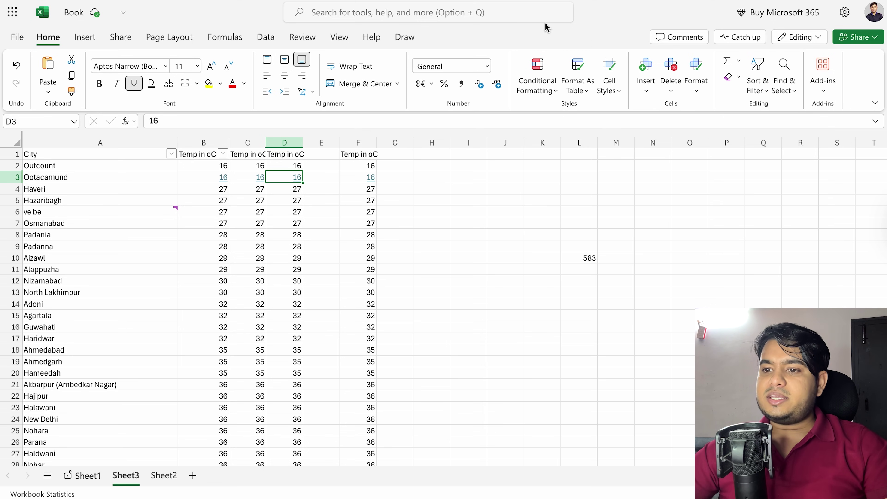
# Step: Search for "v jdf" in the tools and help search, clear the text and dismiss the suggestions
pyautogui.click(496, 14)
pyautogui.write('v jdf')
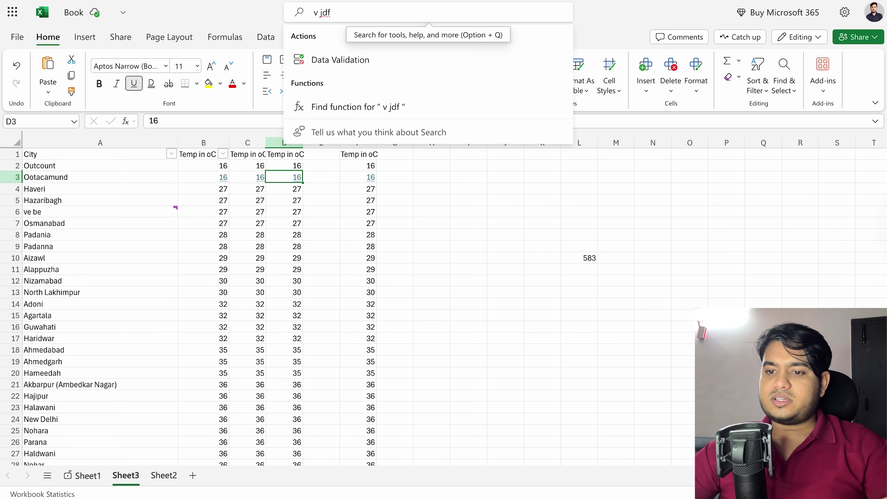
pyautogui.press('BackSpace')
pyautogui.press('BackSpace')
pyautogui.press('BackSpace')
pyautogui.press('BackSpace')
pyautogui.press('BackSpace')
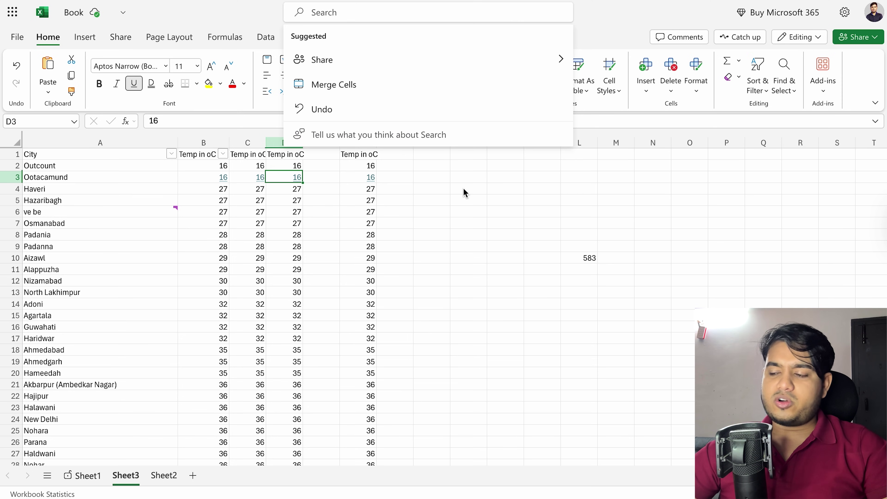
pyautogui.click(598, 296)
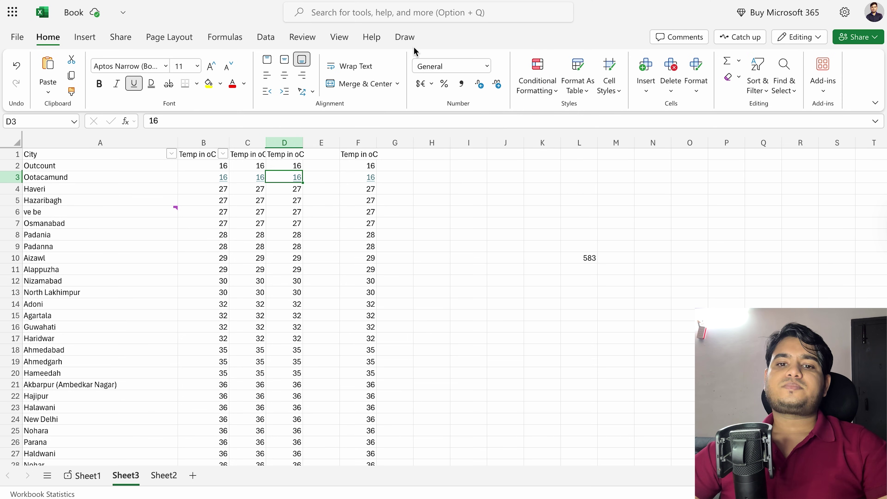
# Step: View the Microsoft 365 app launcher and the Catch up activity summary, closing each one
pyautogui.click(13, 12)
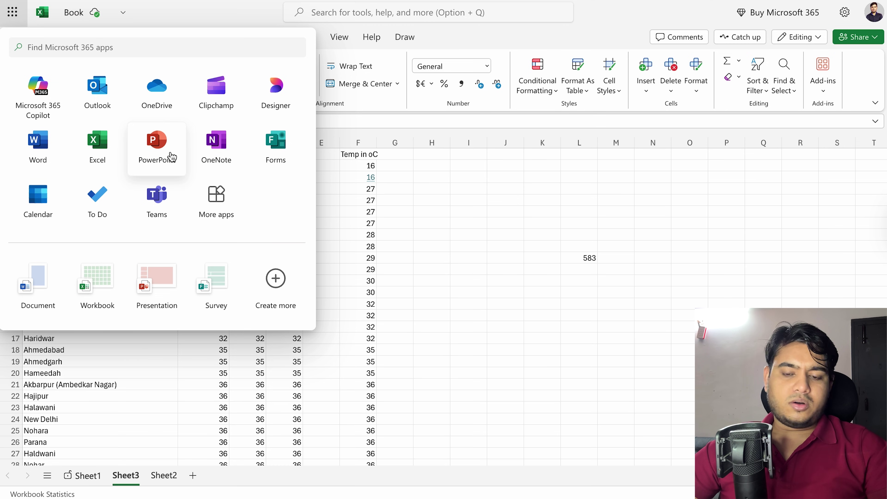
pyautogui.click(687, 276)
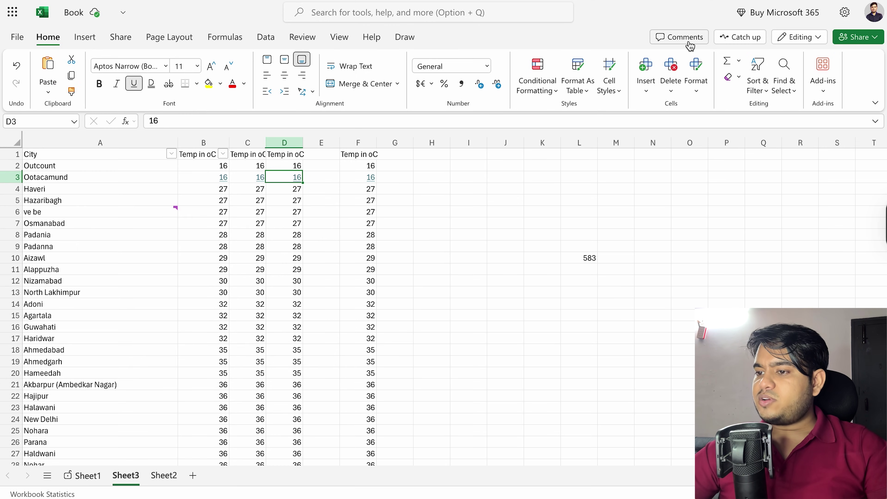
pyautogui.click(743, 39)
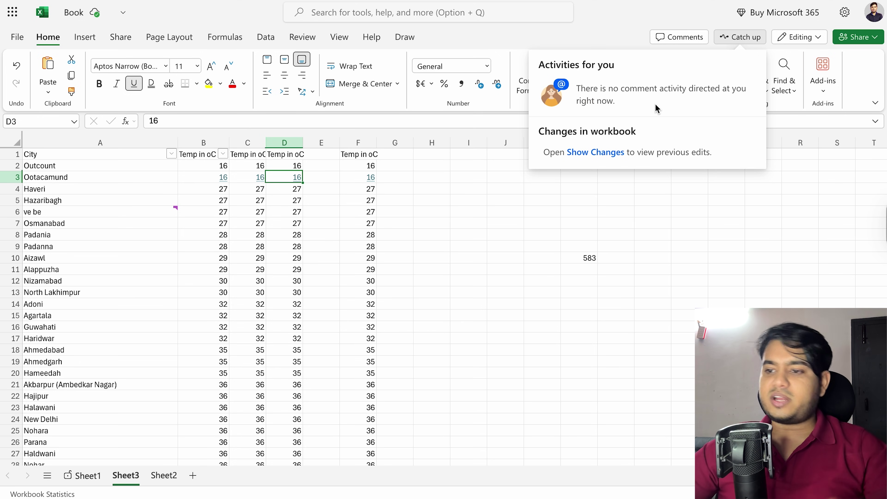
pyautogui.click(705, 207)
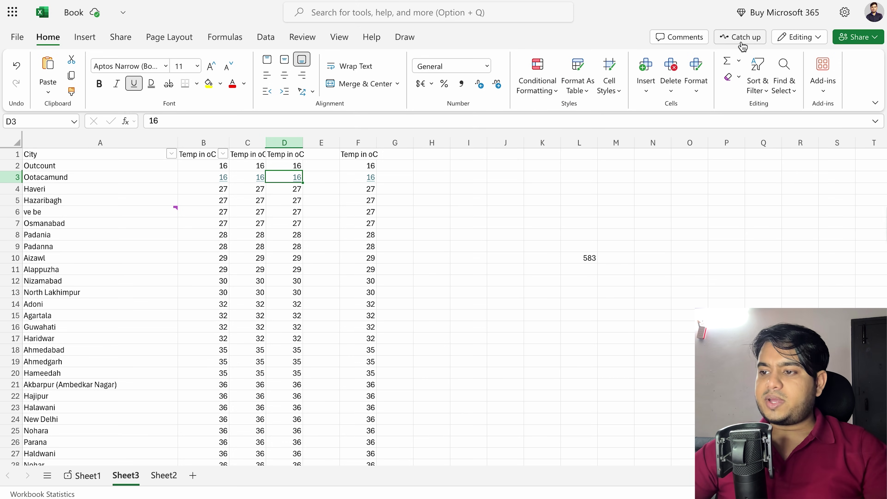
# Step: Review the workbook's mode choices and switch it from Editing to Viewing
pyautogui.click(803, 43)
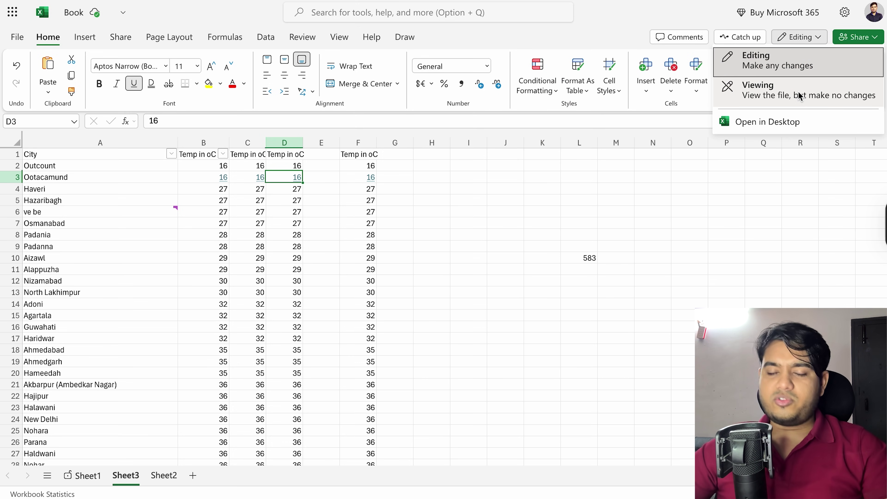
pyautogui.click(517, 188)
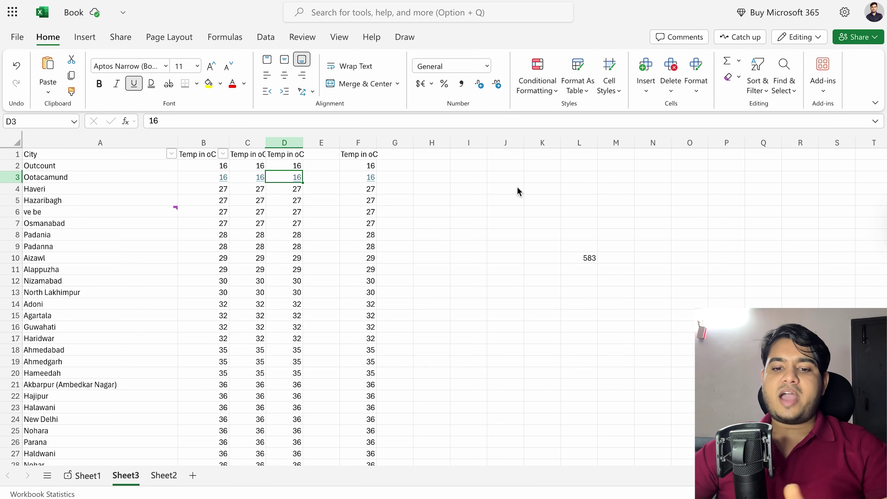
pyautogui.click(793, 43)
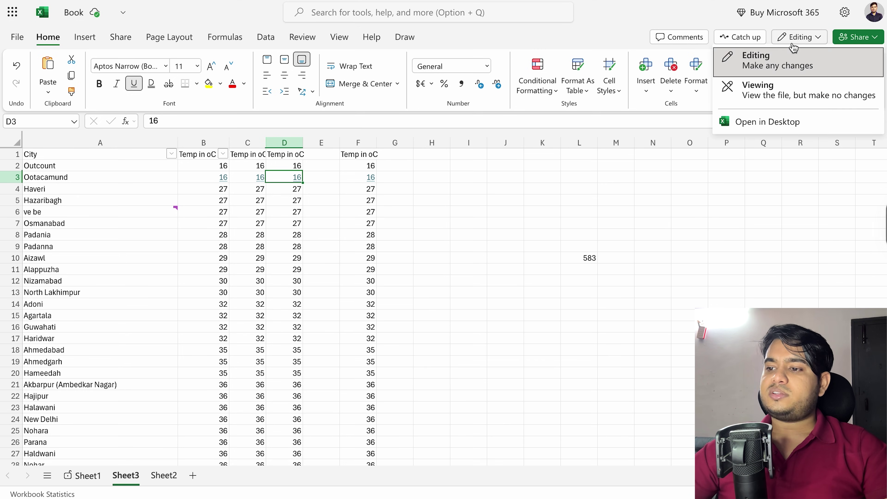
pyautogui.click(782, 85)
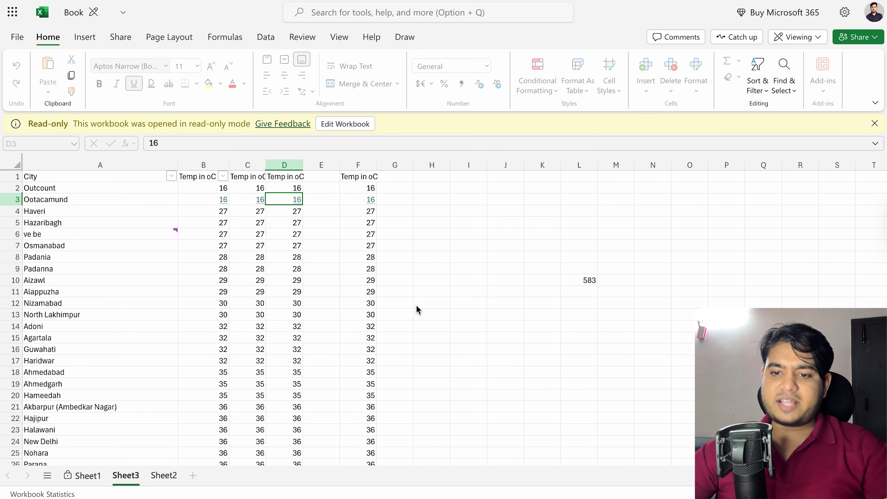
# Step: Return the workbook to Editing mode and close the mode choices
pyautogui.click(797, 37)
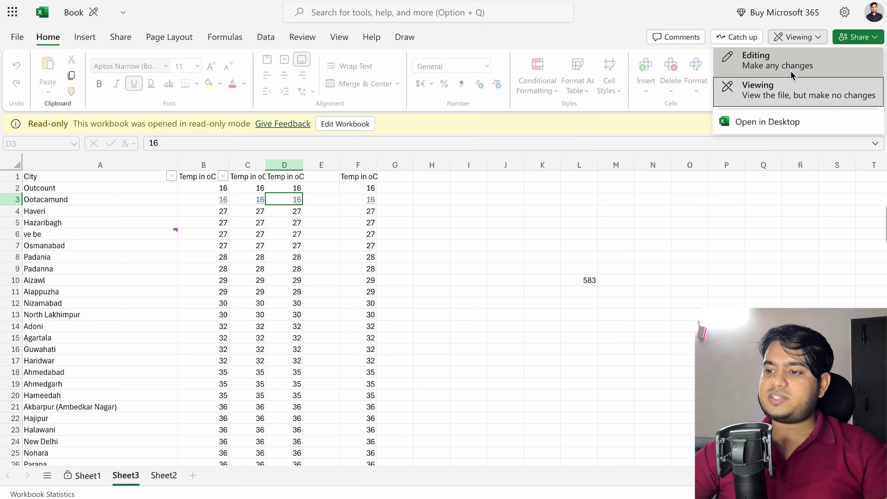
pyautogui.click(797, 37)
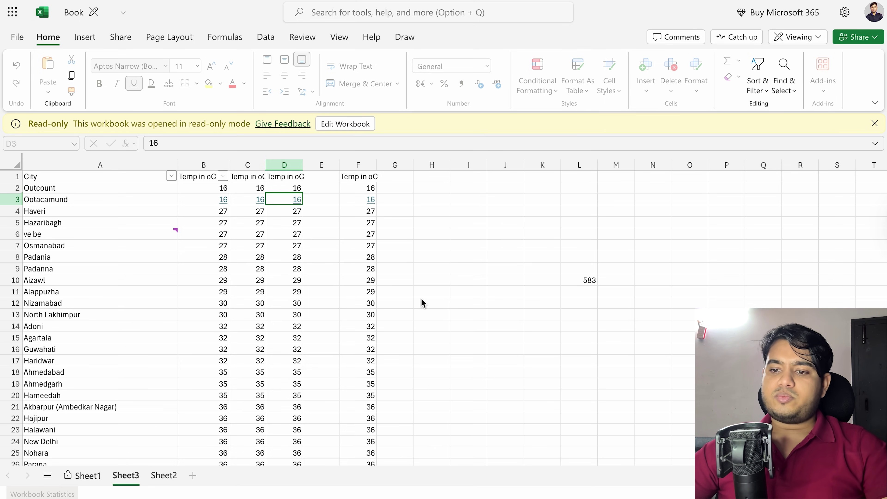
pyautogui.click(810, 36)
pyautogui.click(805, 35)
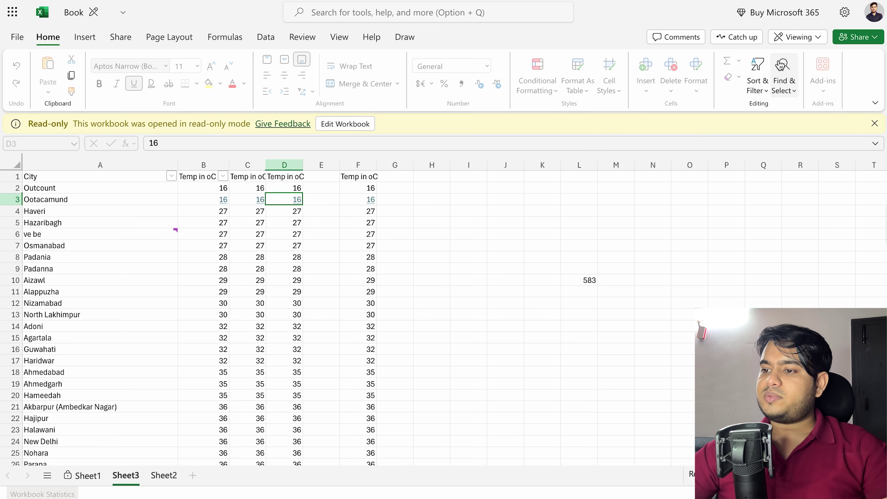
pyautogui.click(803, 36)
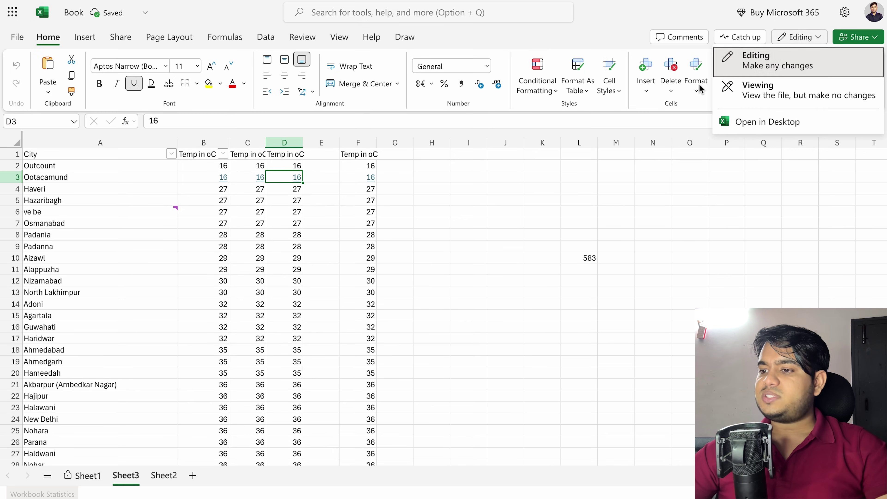
pyautogui.click(554, 224)
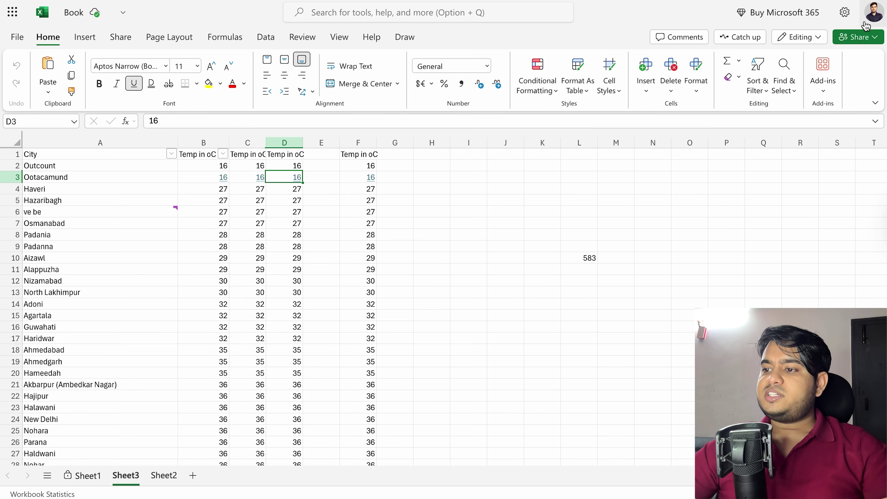
# Step: Look at the workbook's sharing options with Manage Access, and view and close the accessibility settings
pyautogui.click(877, 38)
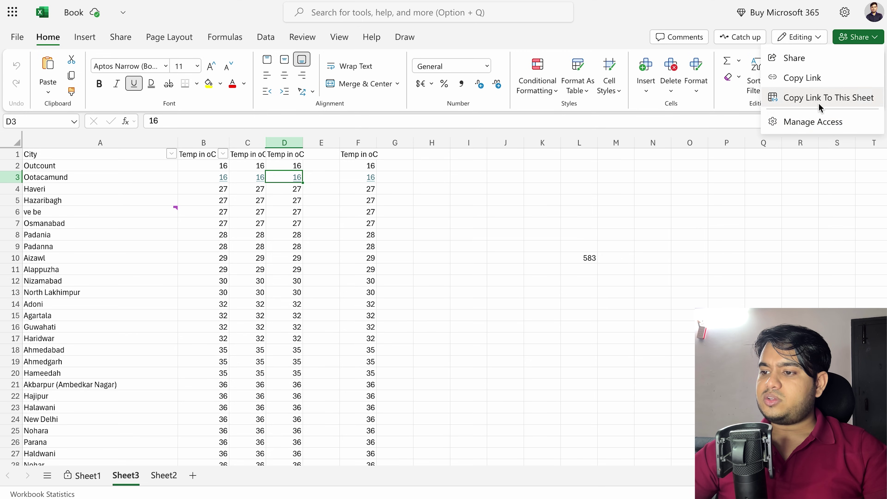
pyautogui.click(820, 120)
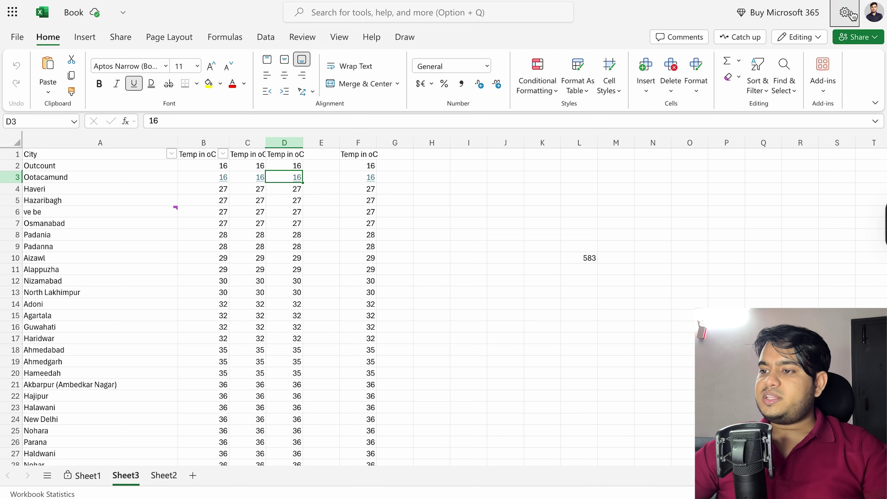
pyautogui.click(845, 12)
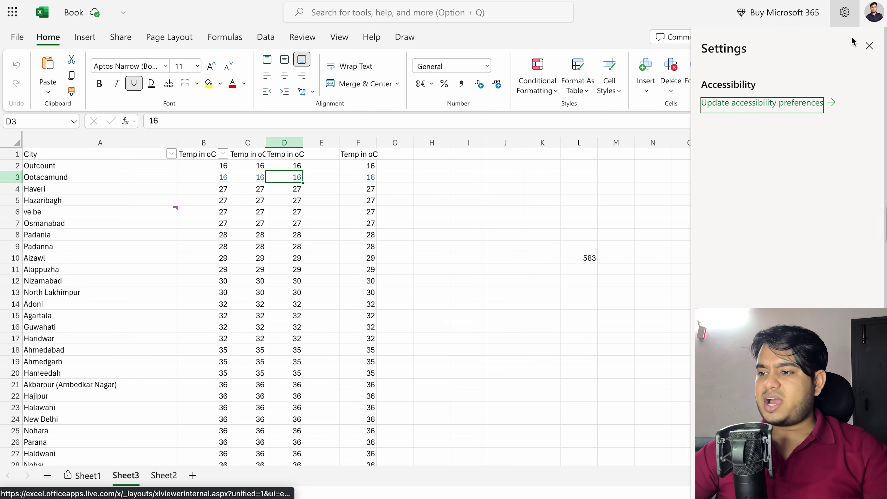
pyautogui.click(869, 46)
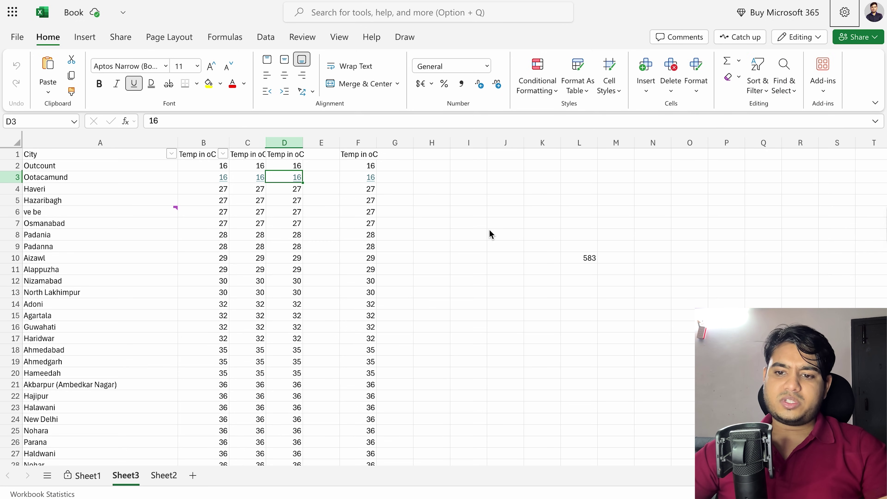